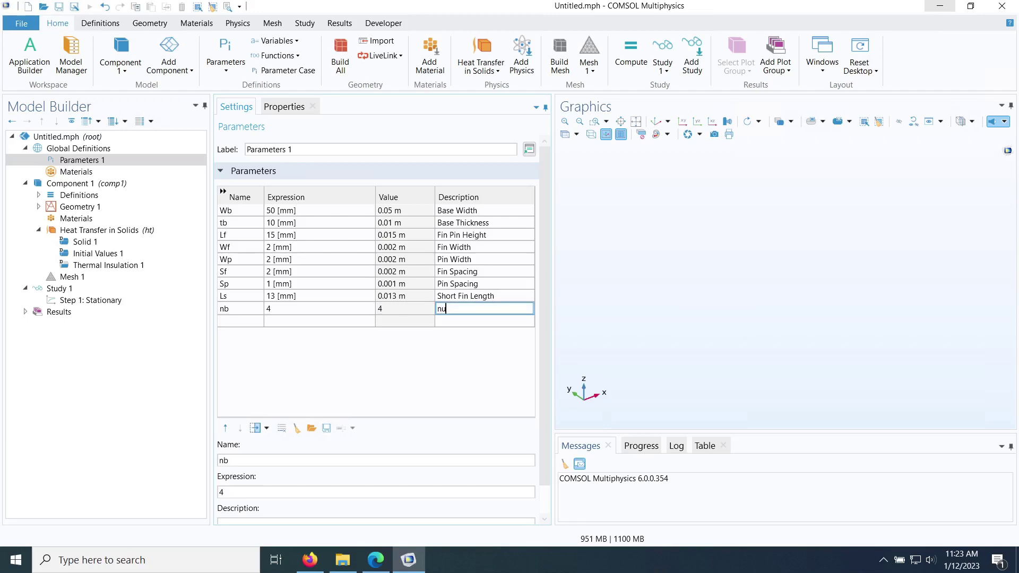
Describe parameter nb as "Number of BG Fins" and add parameter nh with expression 7 and description "Number of HS Pins"
type("Number of BG Fins")
left_click(227, 324)
type("n")
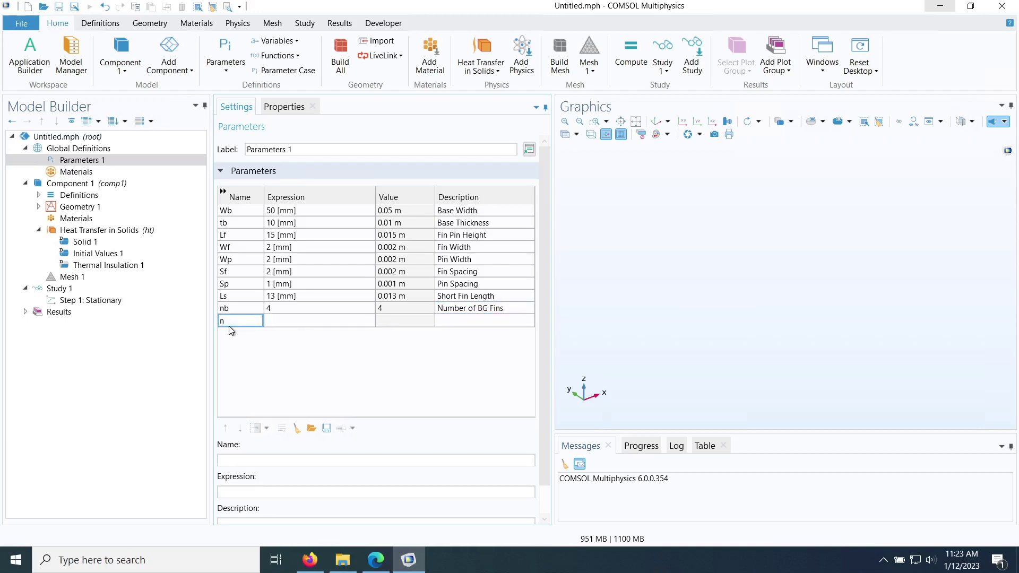
type("h")
left_click(279, 323)
type("7")
left_click(454, 320)
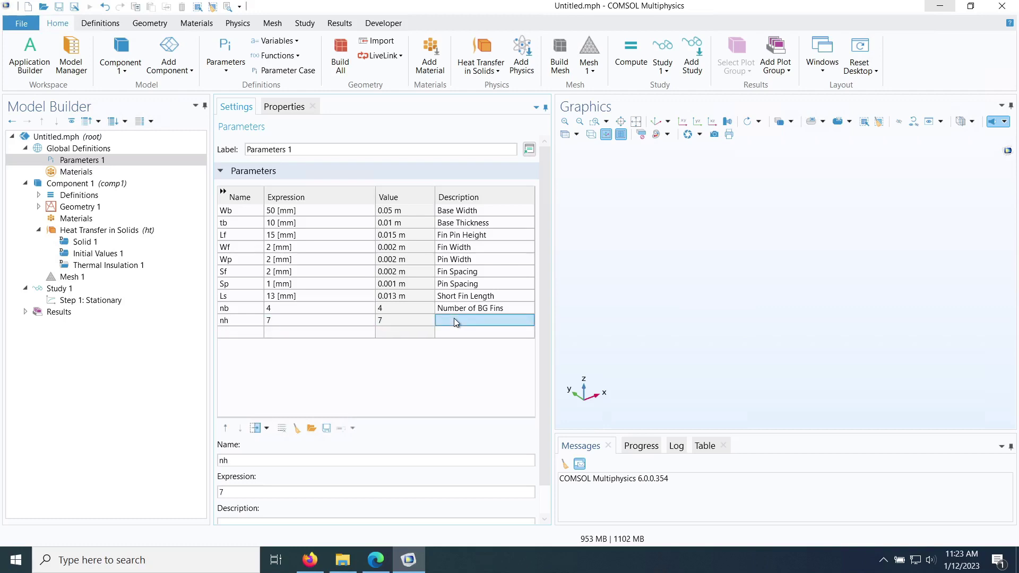
type("Number o")
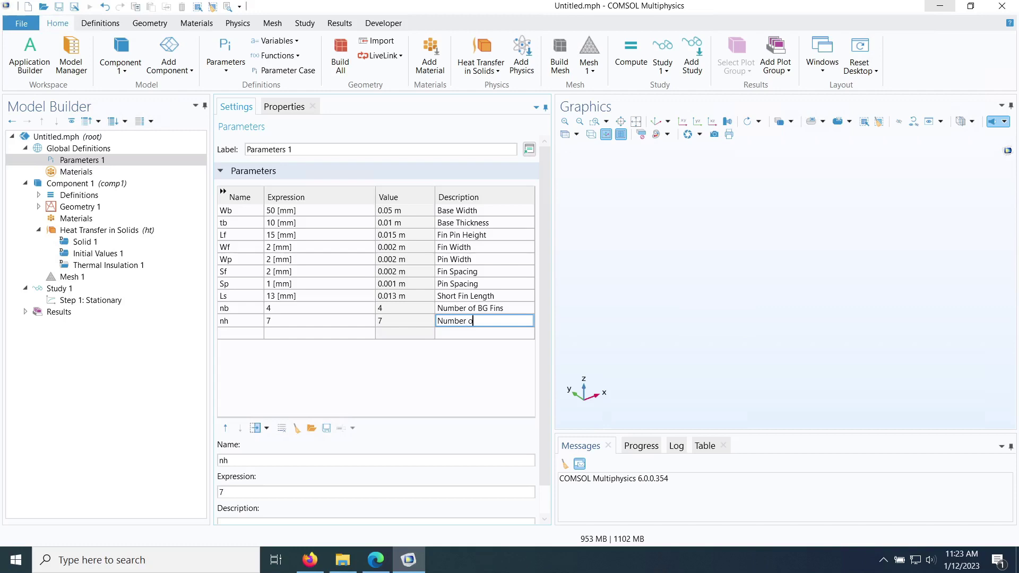
type("f HS Pins")
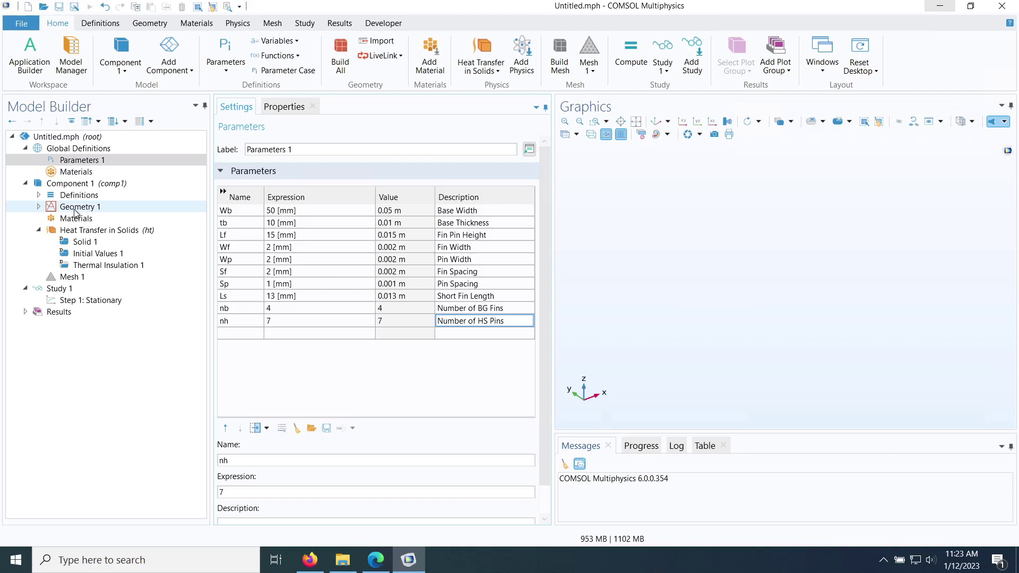
Add a solid block to Geometry 1 with width Wb, depth Wb and height tb
left_click(39, 207)
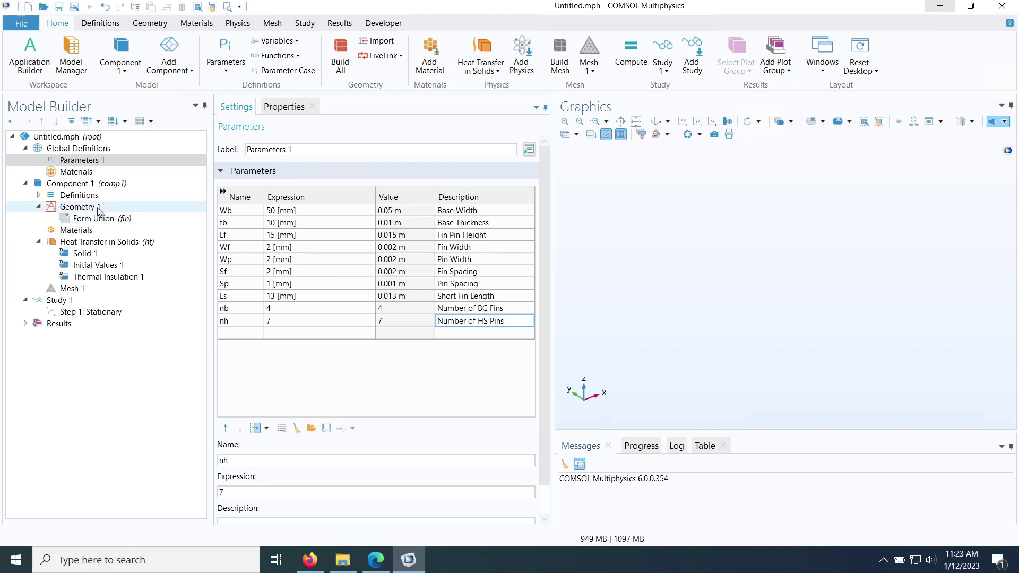
left_click(150, 23)
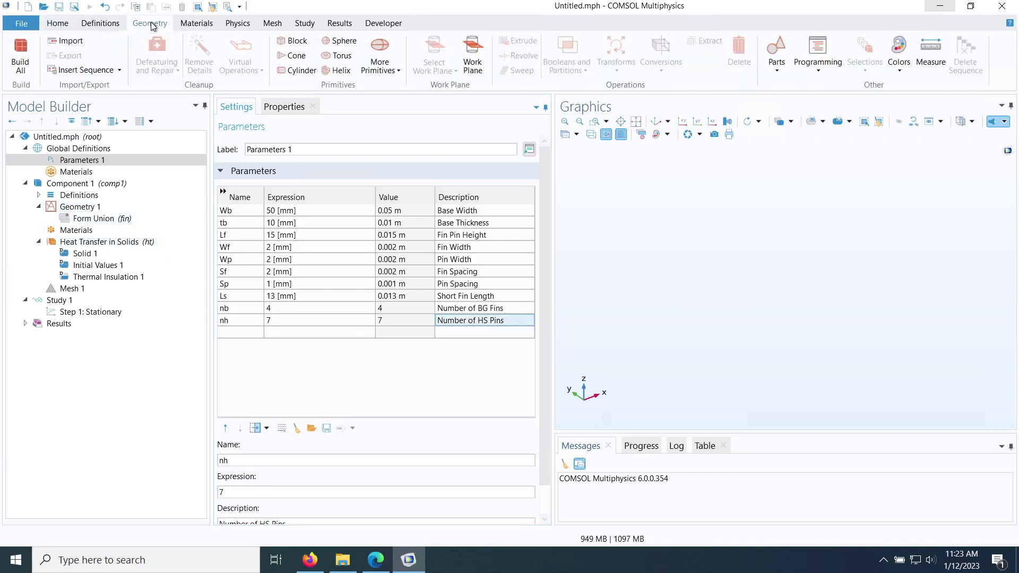
left_click(297, 42)
key("Tab")
type("W")
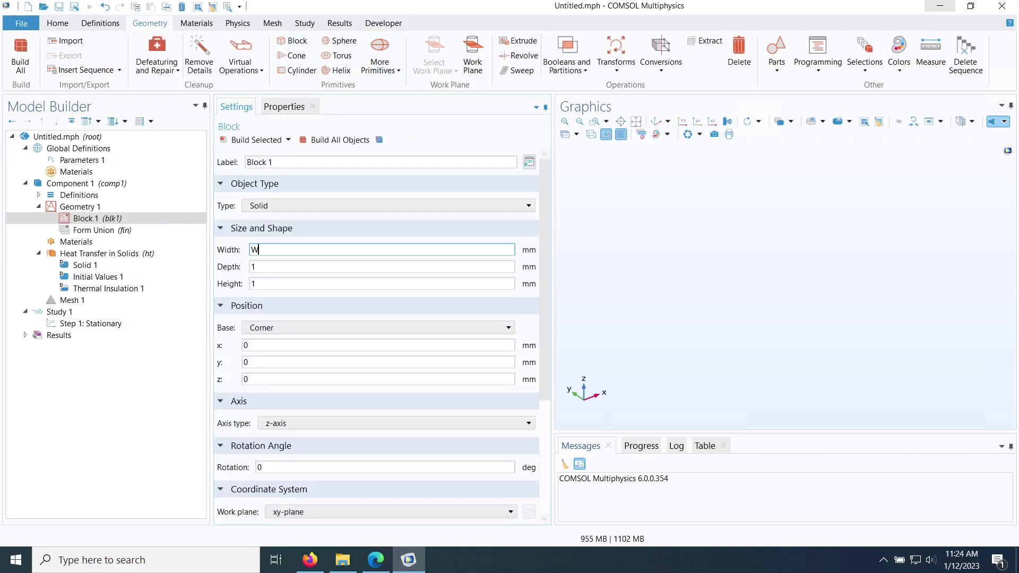
key("Tab")
type("W")
key("Tab")
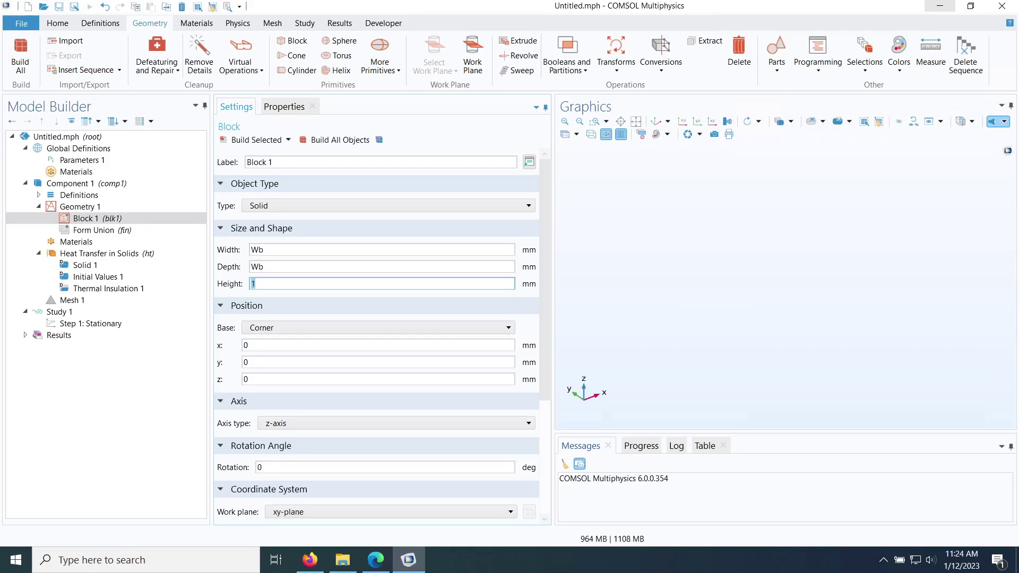
type("tb")
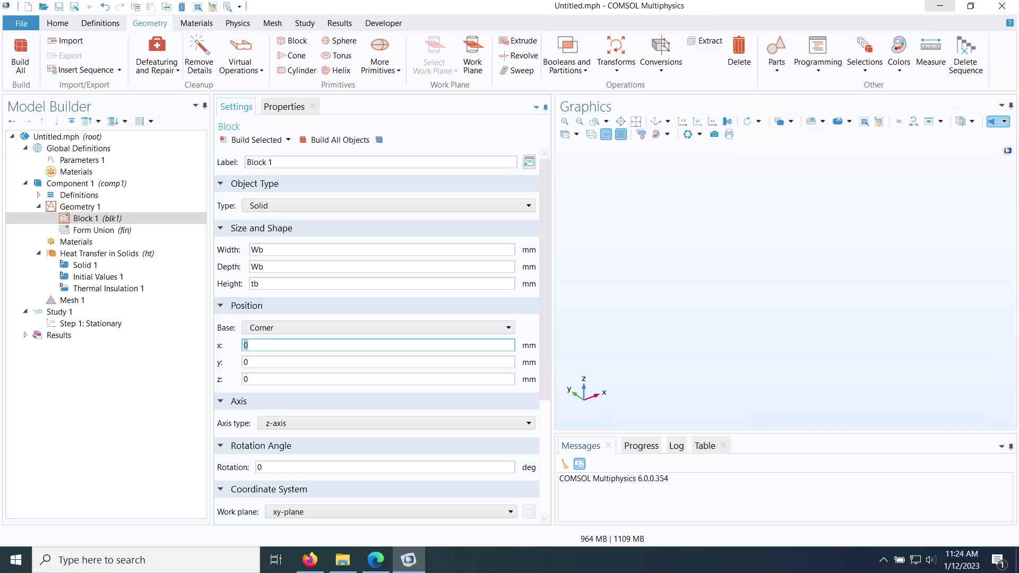
Build the block with its corner at x = -Wb/2 and y = -Wb/2, and switch the view to orthographic projection
type("-Wb/2")
key("Tab")
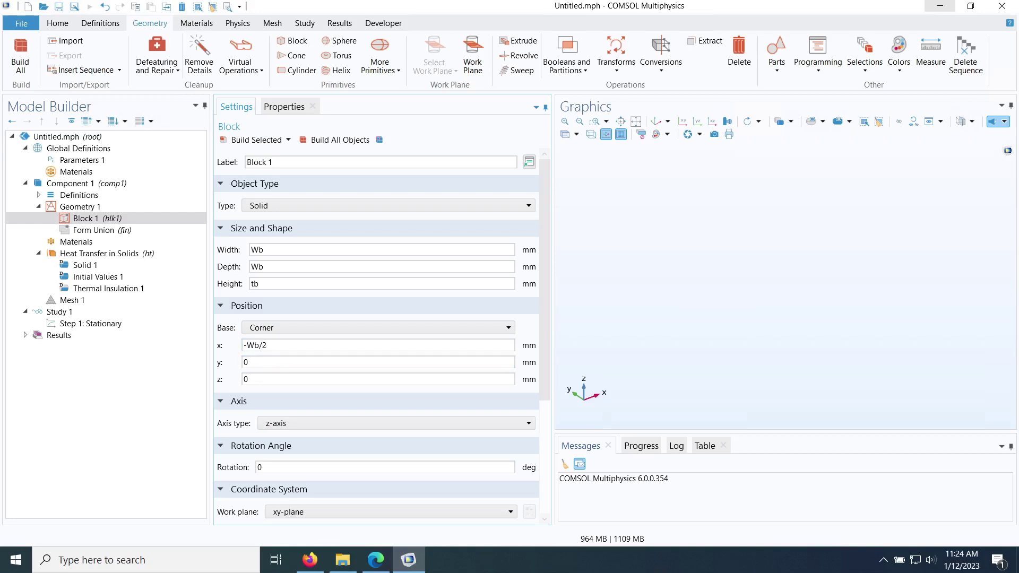
type("-@")
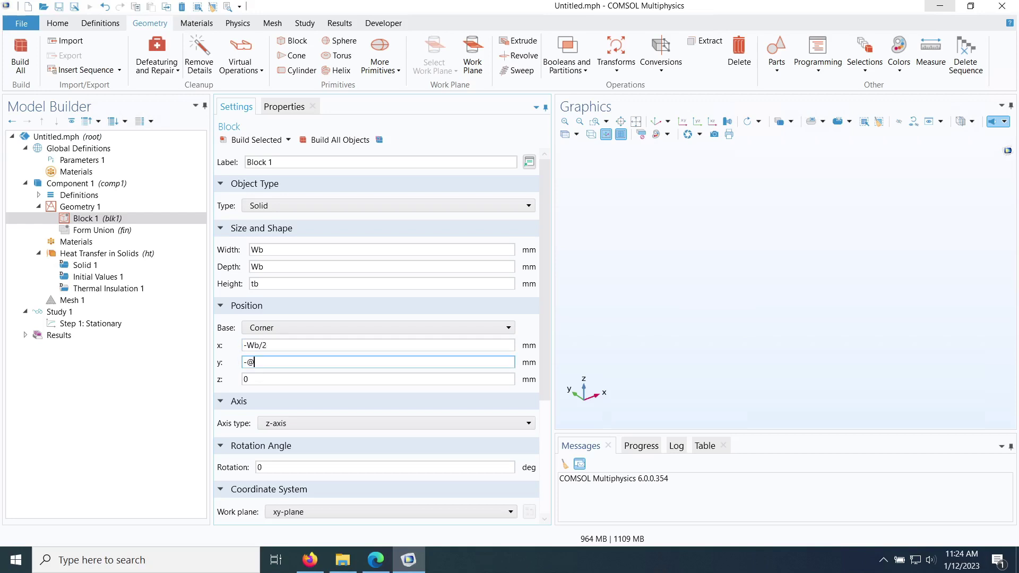
key("BackSpace")
key("BackSpace")
key("BackSpace")
key("BackSpace")
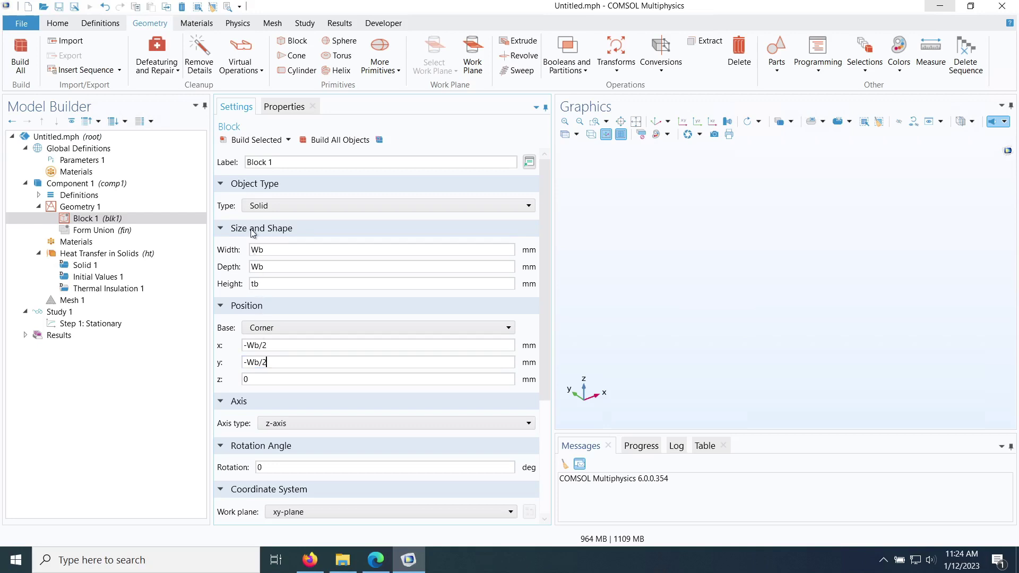
left_click(251, 140)
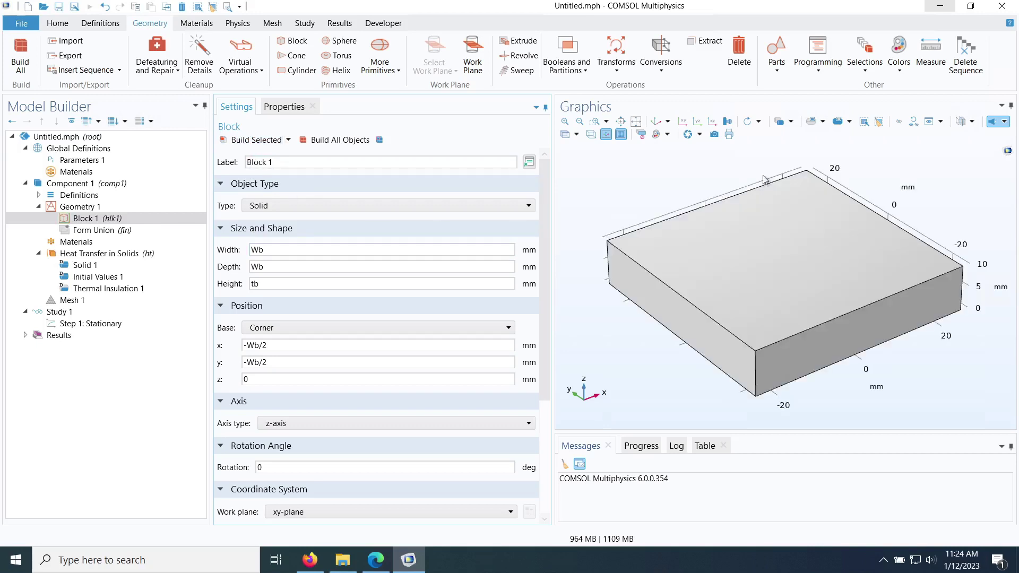
left_click(727, 123)
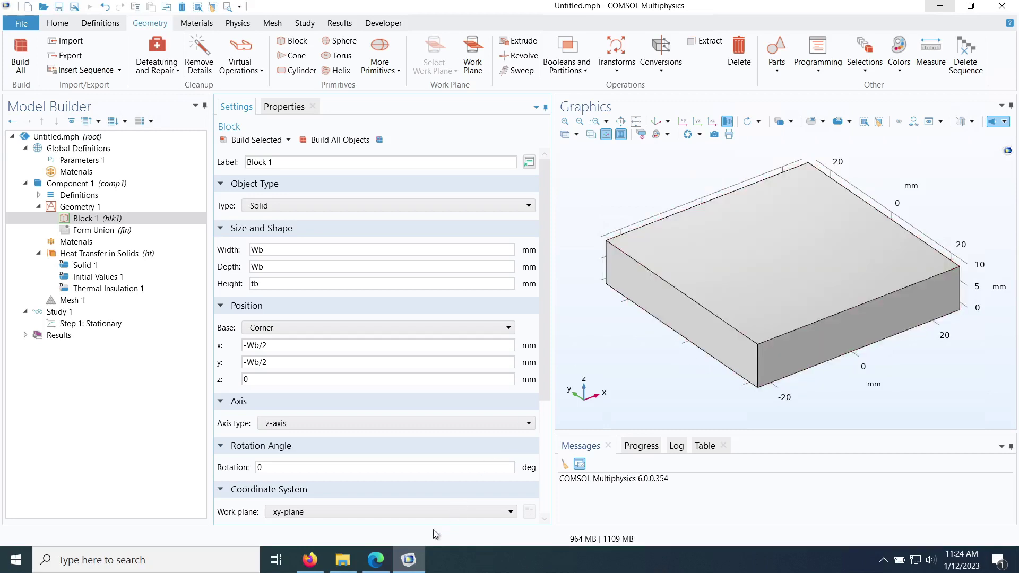
Switch to the PDF in Microsoft Edge and examine the fin layout and dimensions on the pin-fin heat sink slide
mouse_move(382, 562)
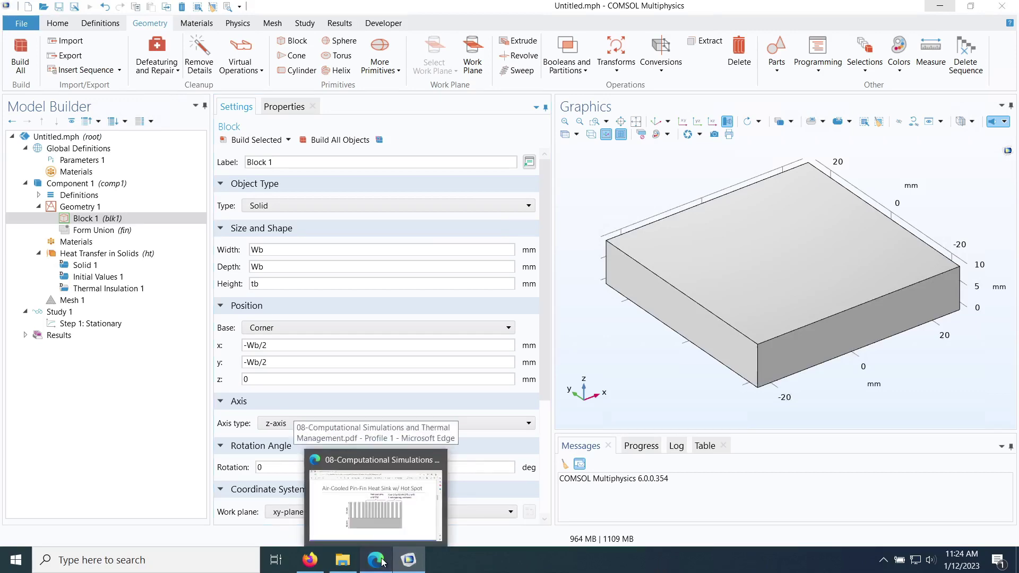
left_click(375, 504)
scroll(502, 355, "up", 10)
scroll(501, 357, "down", 3)
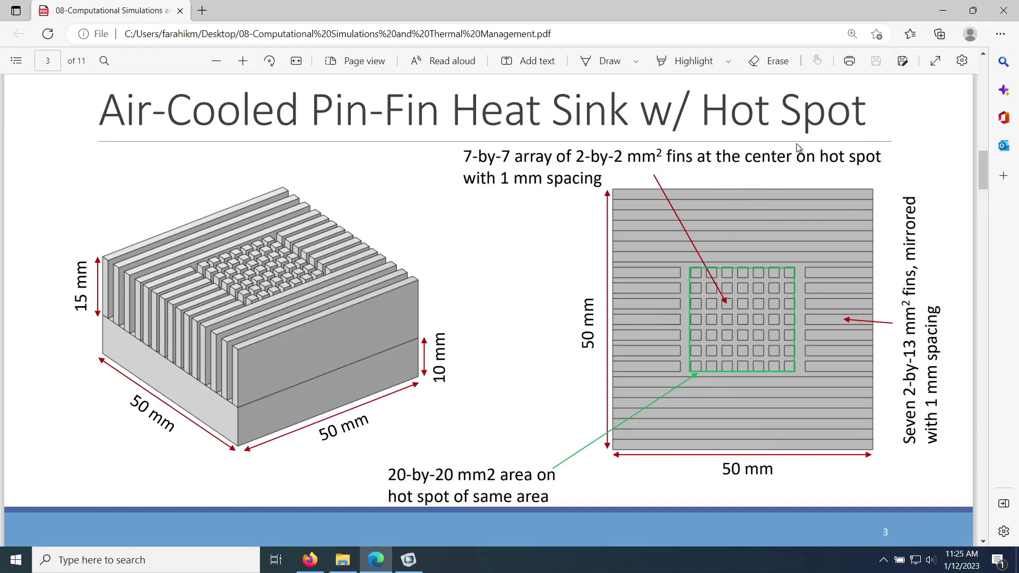
left_click(946, 13)
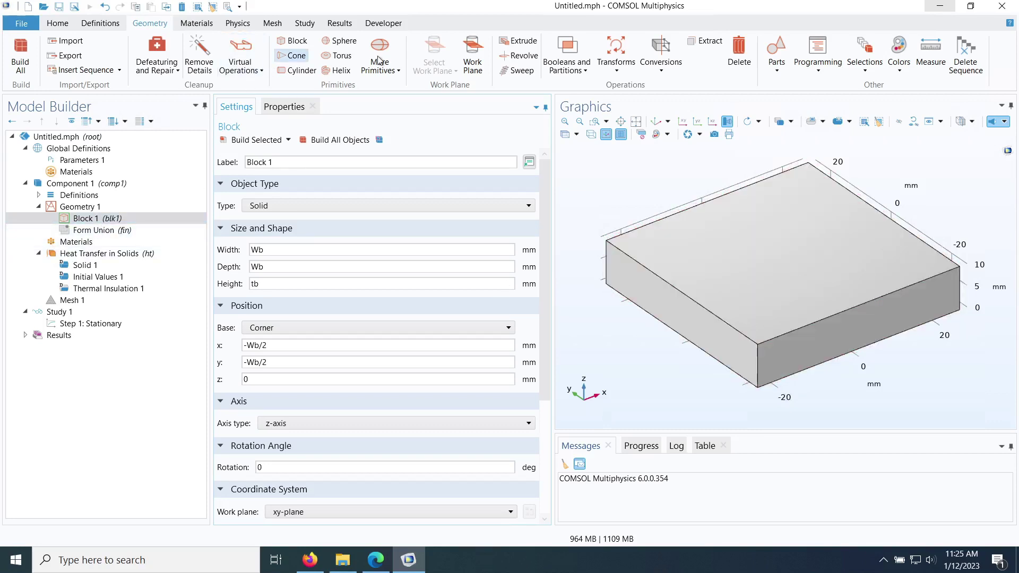
Switch to COMSOL and add a face-parallel work plane on the upper face of the block
left_click(473, 53)
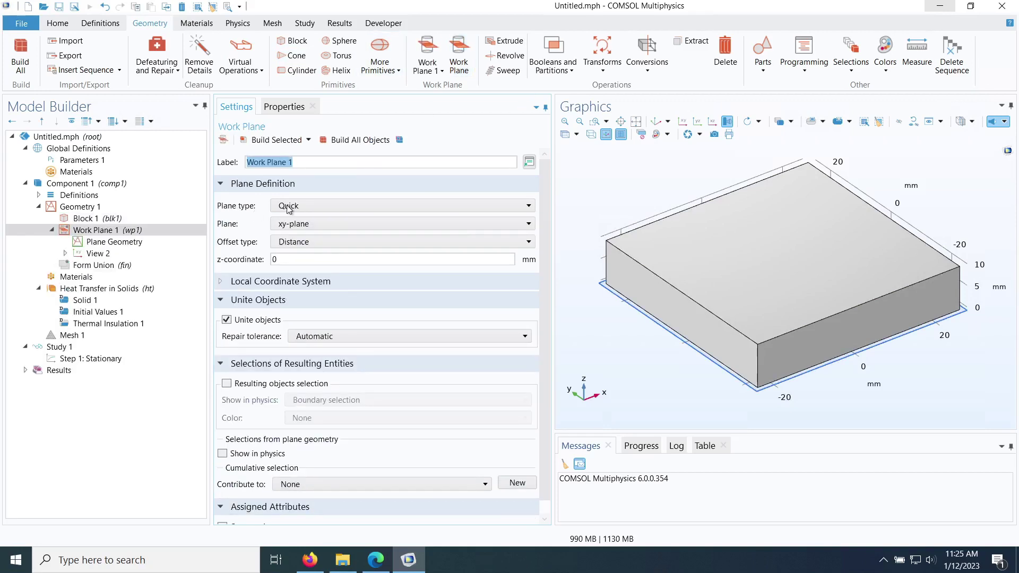
left_click(286, 207)
left_click(294, 233)
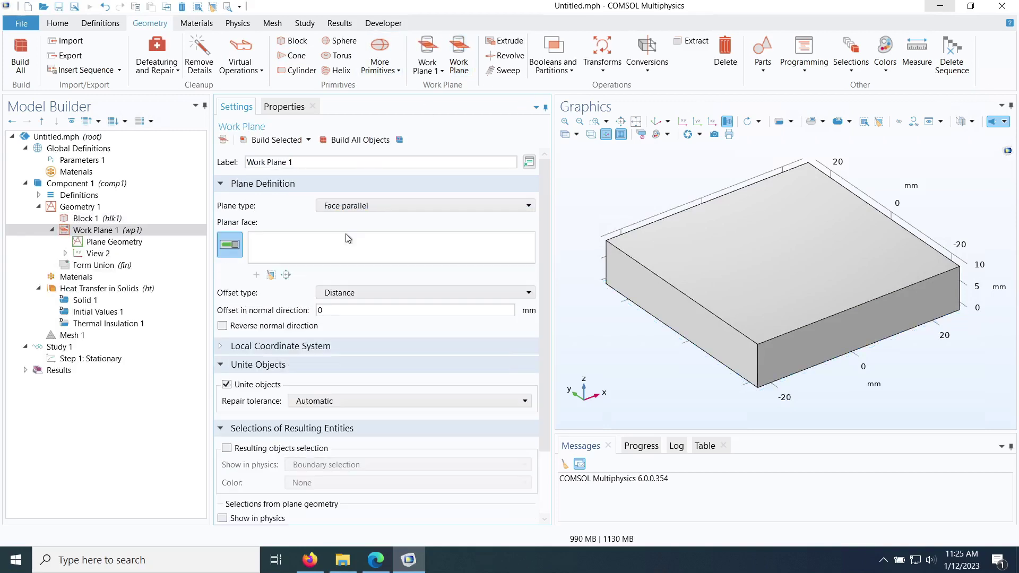
left_click(730, 243)
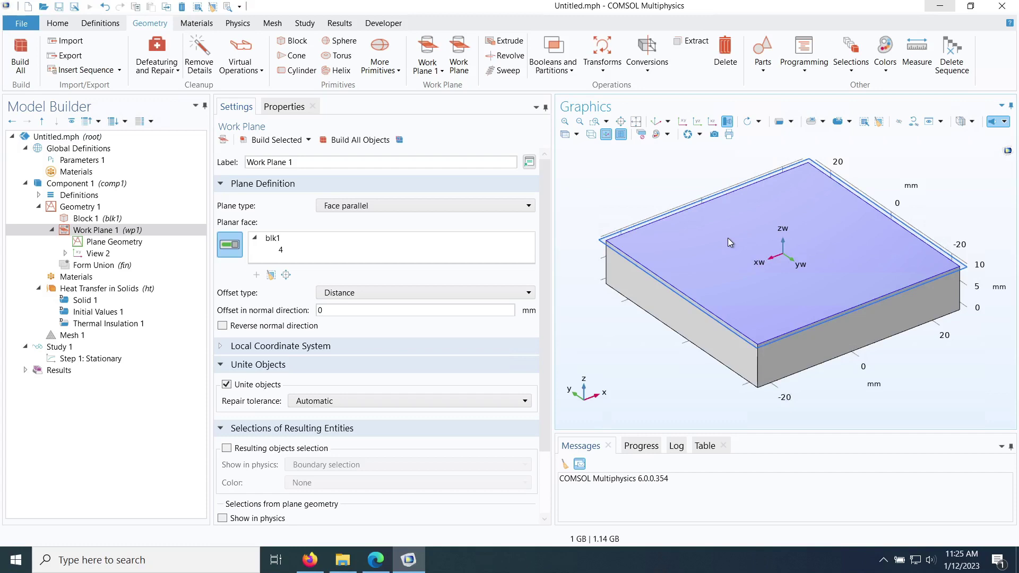
Add a rectangle to the work plane's geometry with width Wf and height Wb
left_click(99, 244)
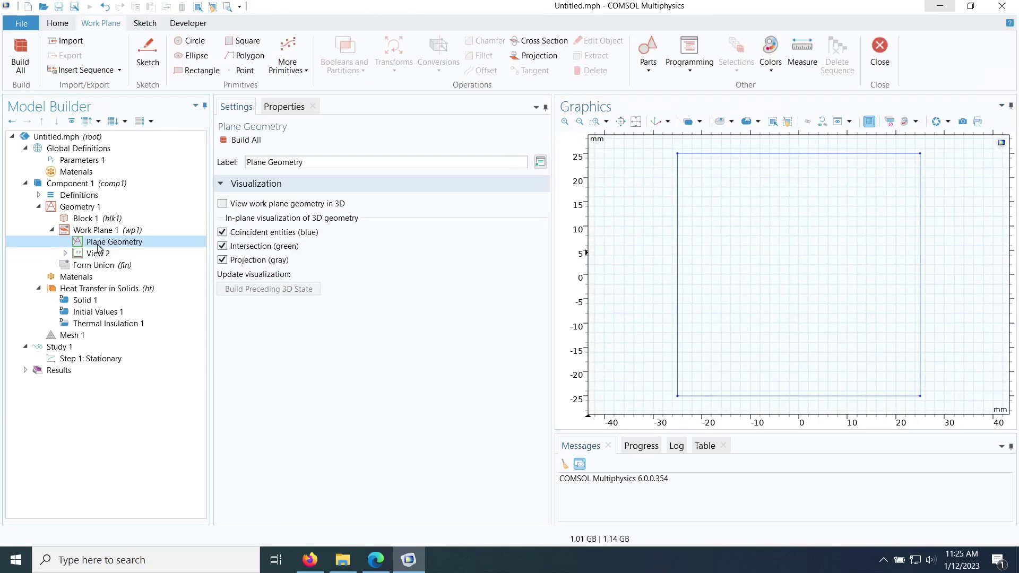
left_click(195, 73)
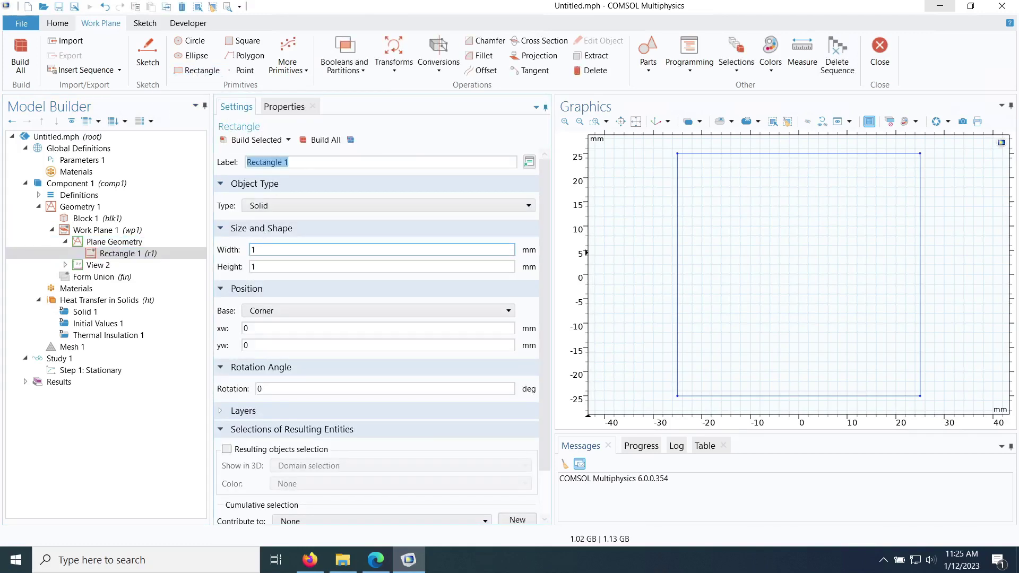
key("Tab")
type("W")
key("Tab")
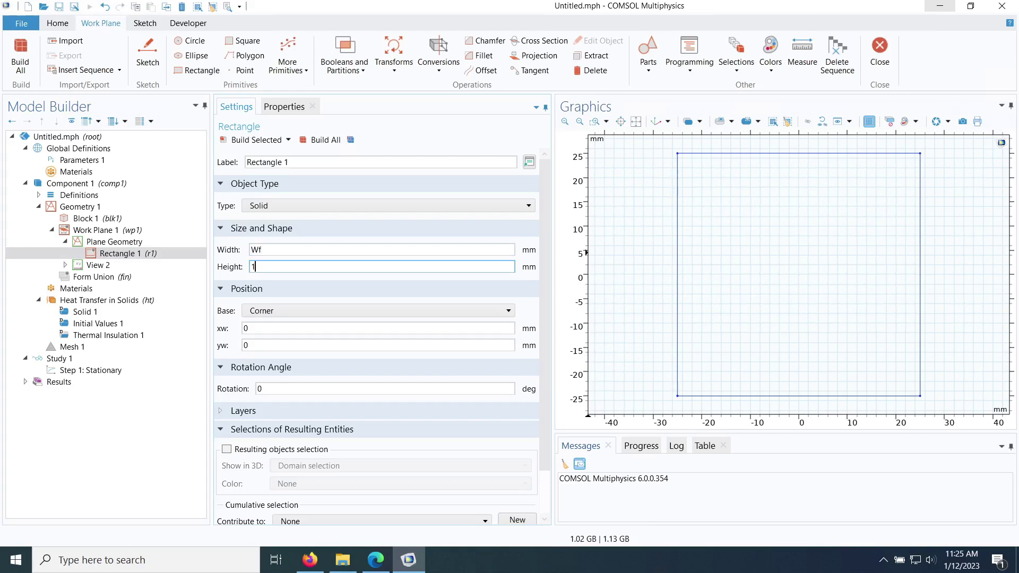
type("Wb")
key("Tab")
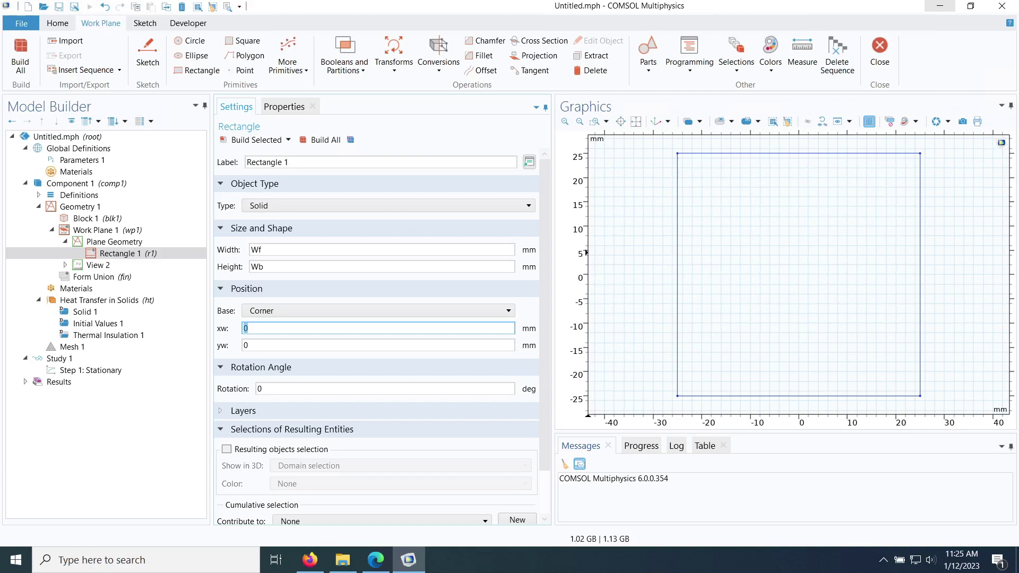
Place the rectangle's corner at xw = -Wb/2 and yw = -Wb/2 and build it
type("-Wb/2")
key("Tab")
type("-Wb")
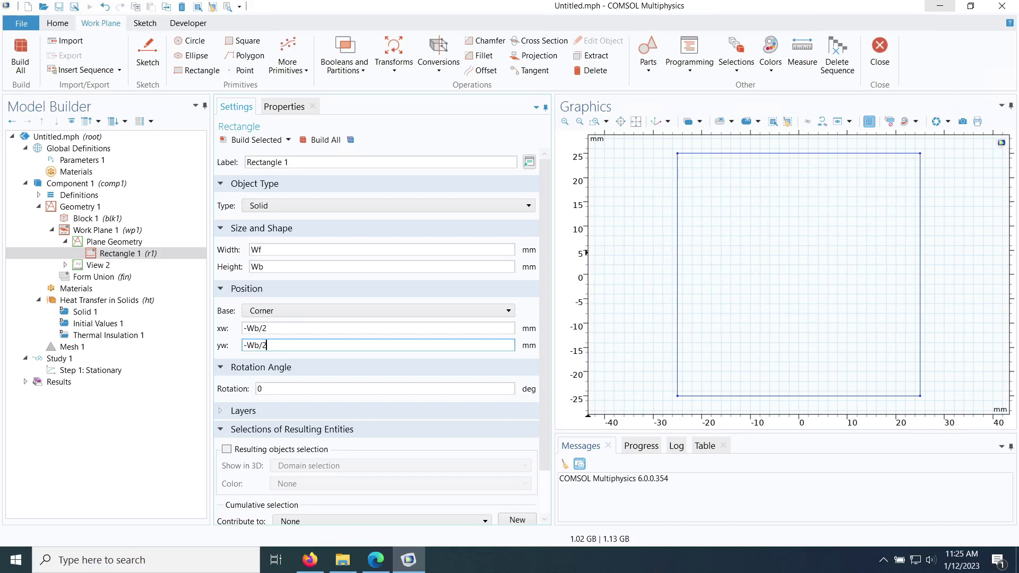
left_click(240, 142)
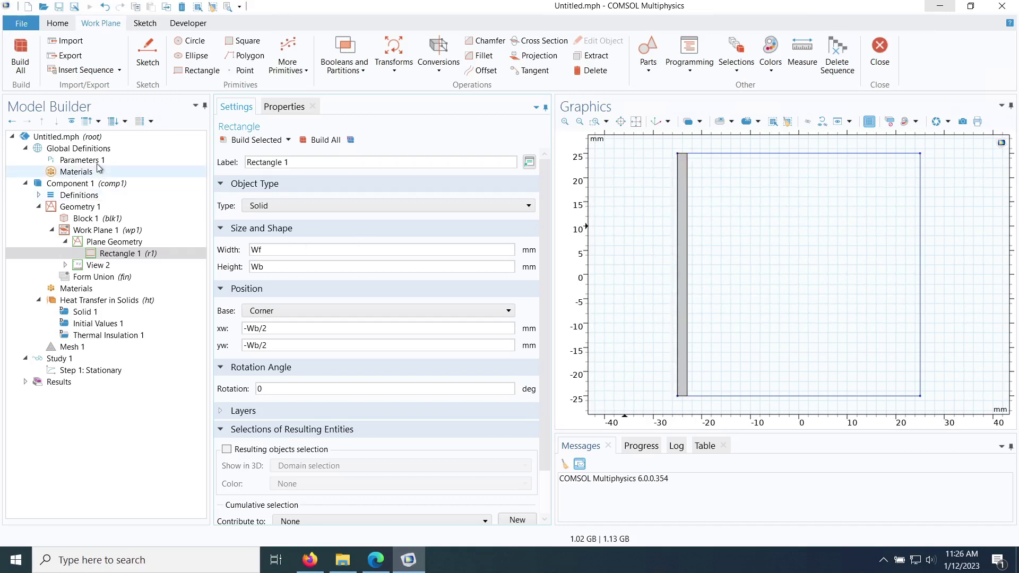
Check the fin width Wf and fin spacing Sf entries in Parameters 1
left_click(79, 160)
left_click(235, 249)
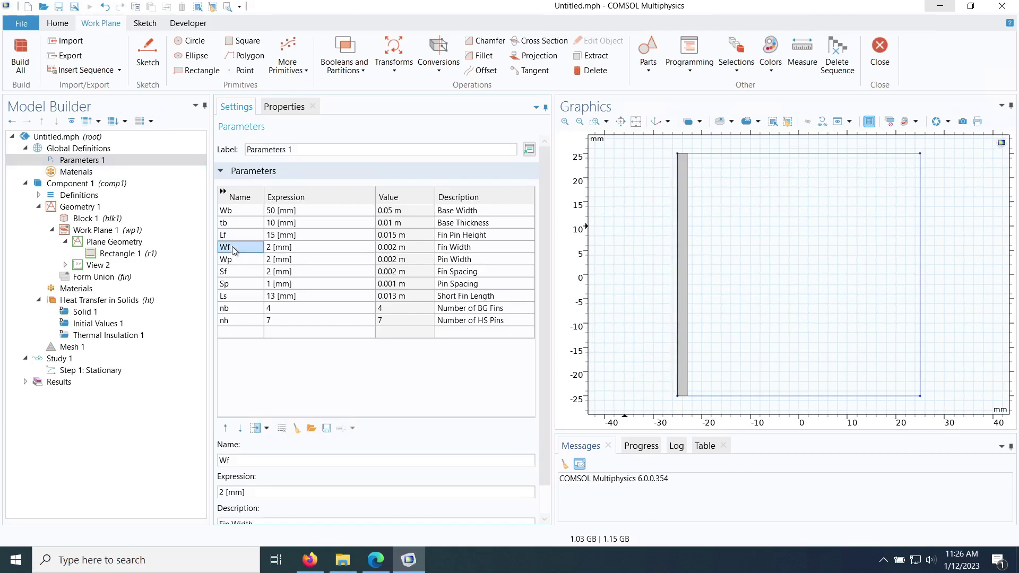
left_click(235, 274)
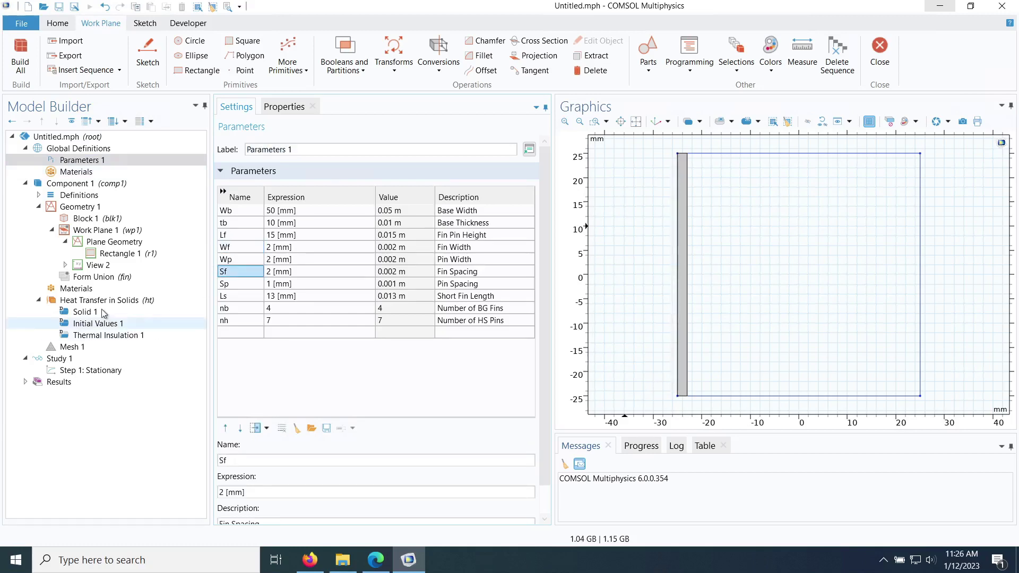
Add a rectangular array of the fin rectangle r1 with an xw size of nb
left_click(112, 254)
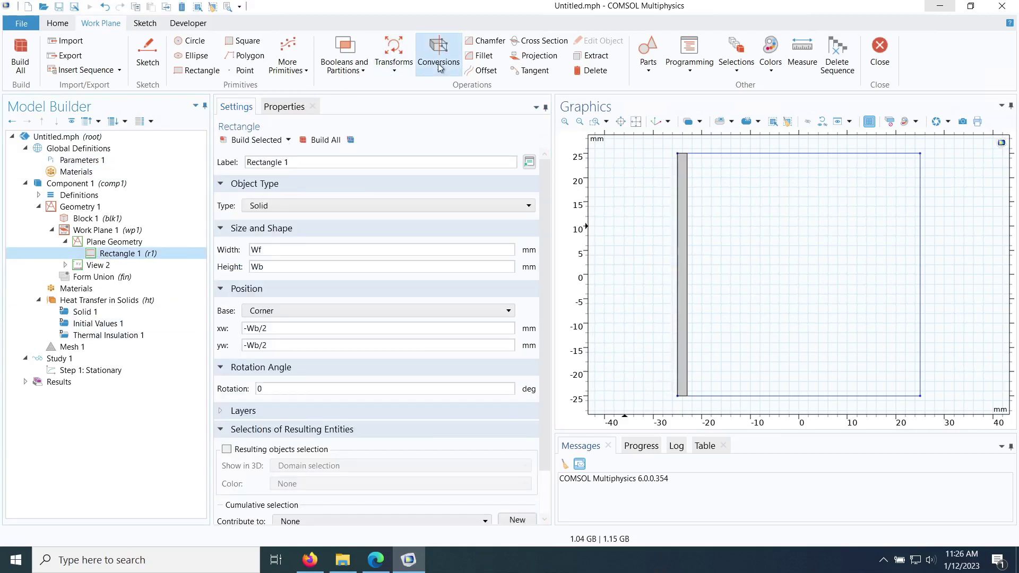
left_click(394, 60)
left_click(404, 86)
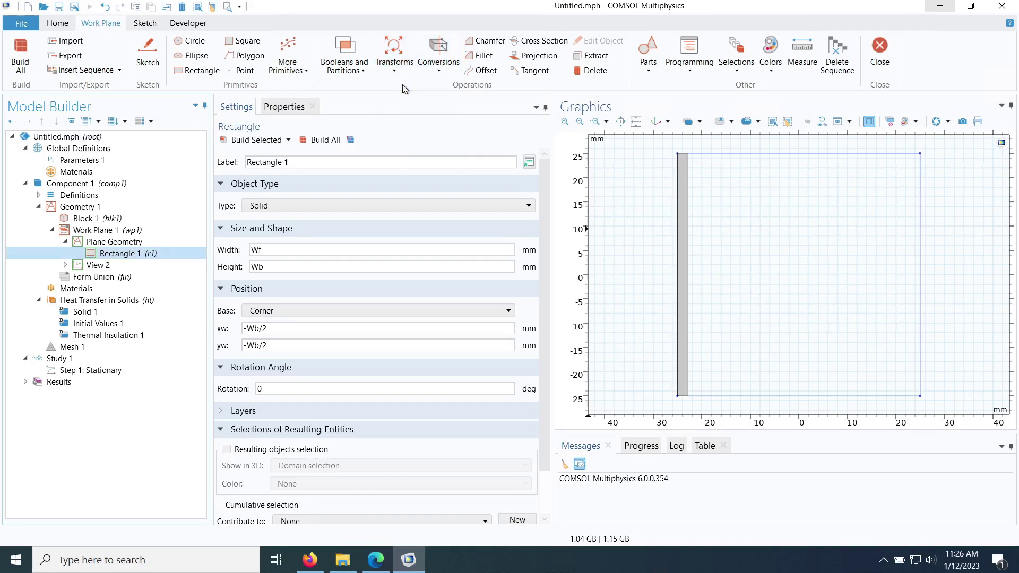
left_click(681, 246)
left_click(318, 349)
double_click(290, 354)
type("nb")
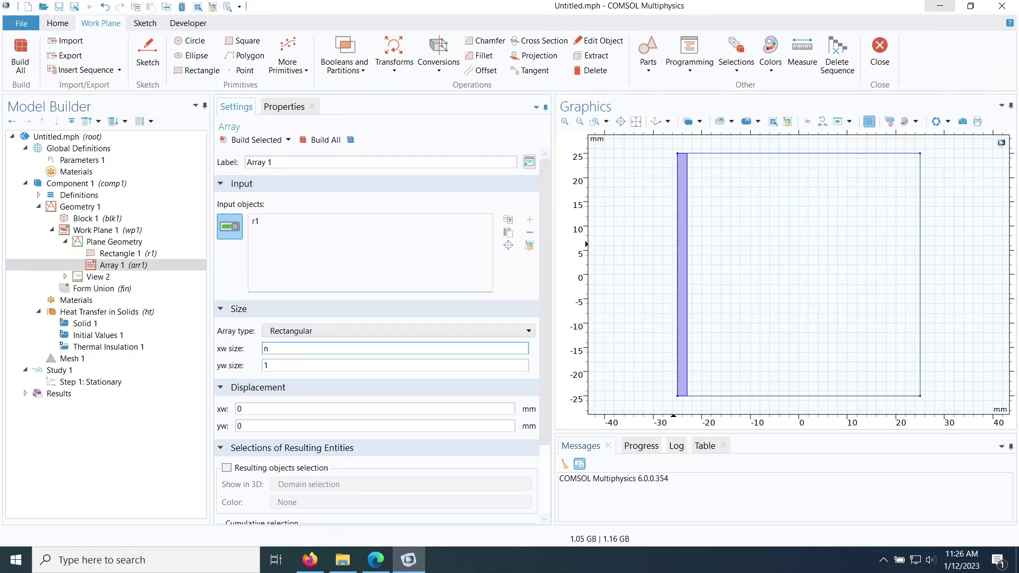
Set the array's xw displacement to Wf+Sf and build the array
left_click(80, 160)
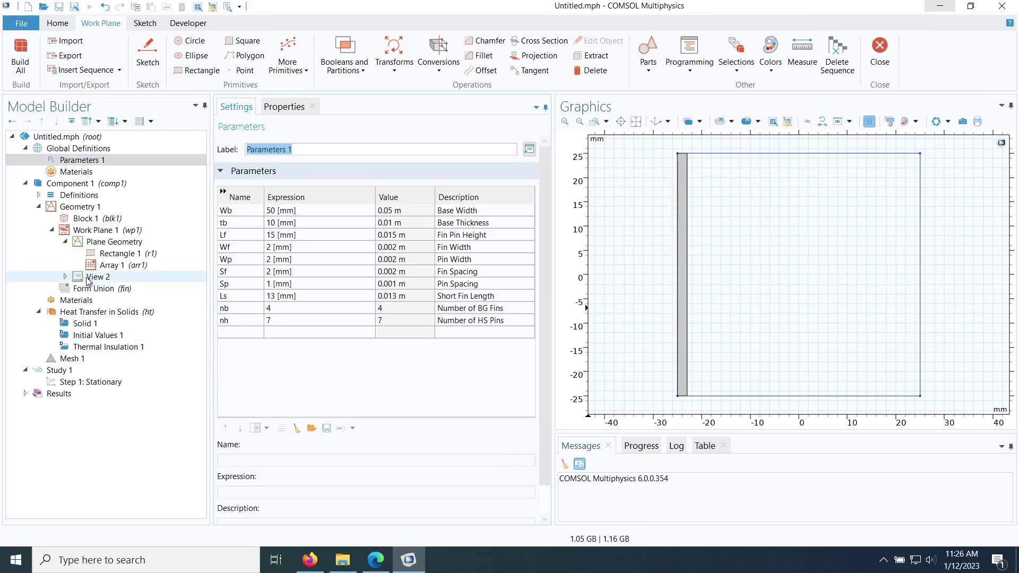
left_click(113, 266)
left_click(239, 408)
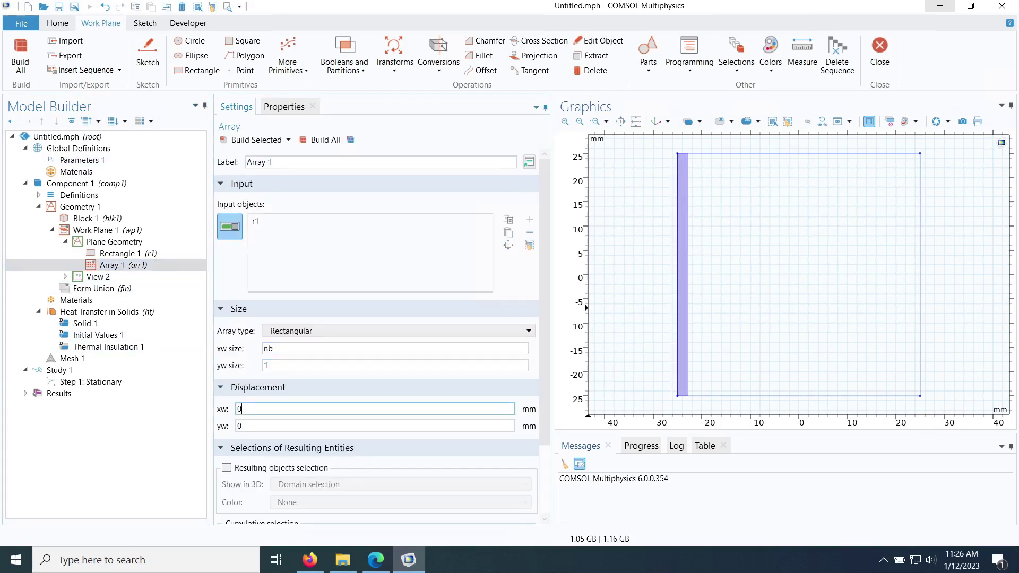
type("Wf+Sf")
left_click(257, 139)
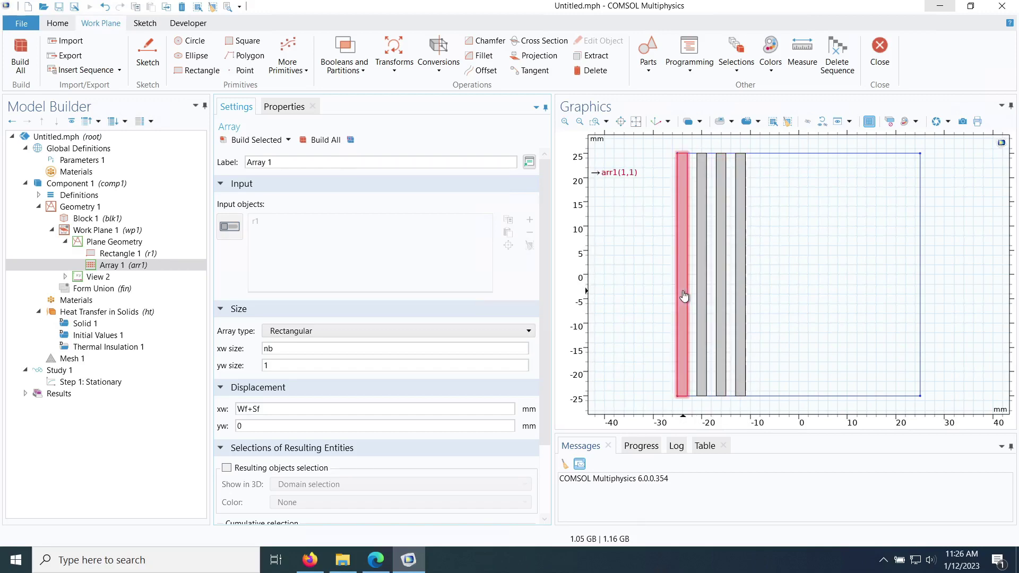
Consult the heat sink drawing in the PDF and add a second rectangle to the plane geometry with width Wf
left_click(376, 560)
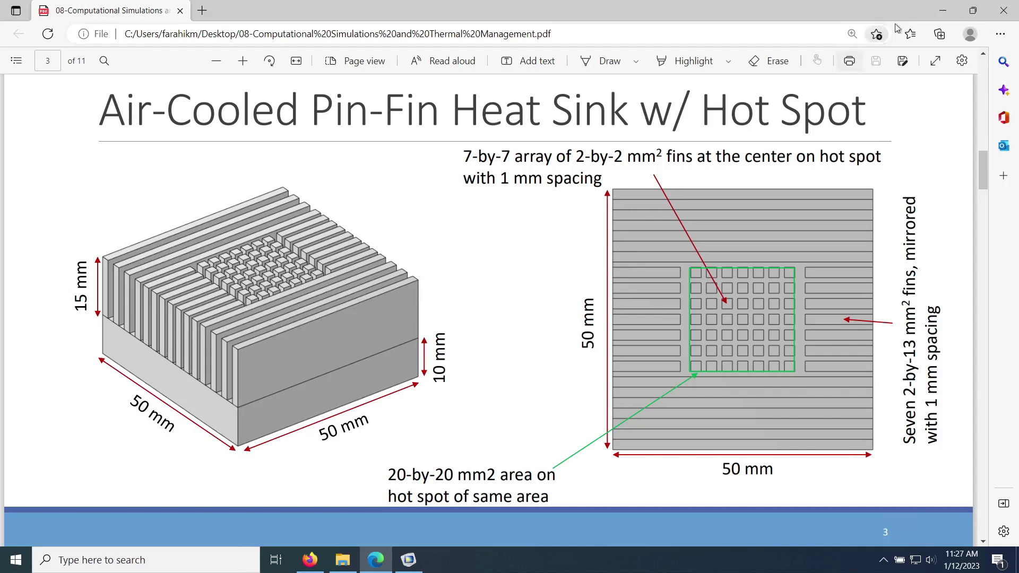
left_click(942, 11)
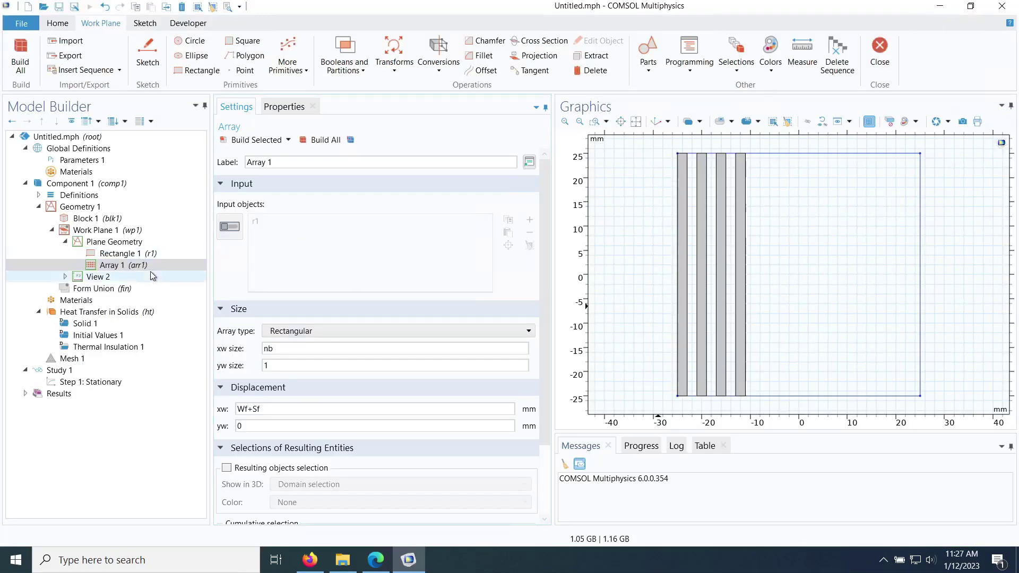
left_click(195, 78)
left_click(254, 250)
double_click(253, 250)
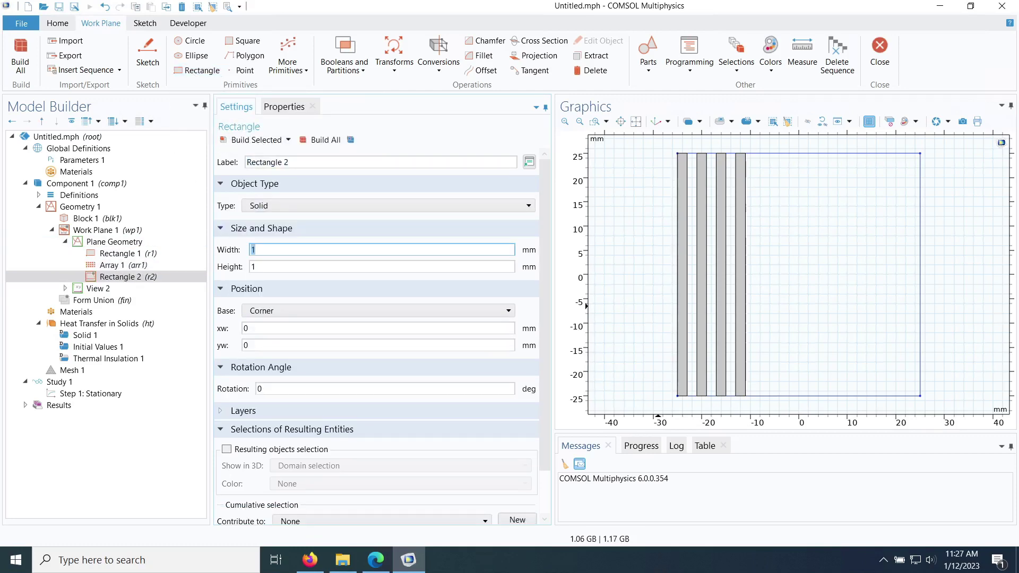
type("w")
key("BackSpace")
type("Wf")
key("Tab")
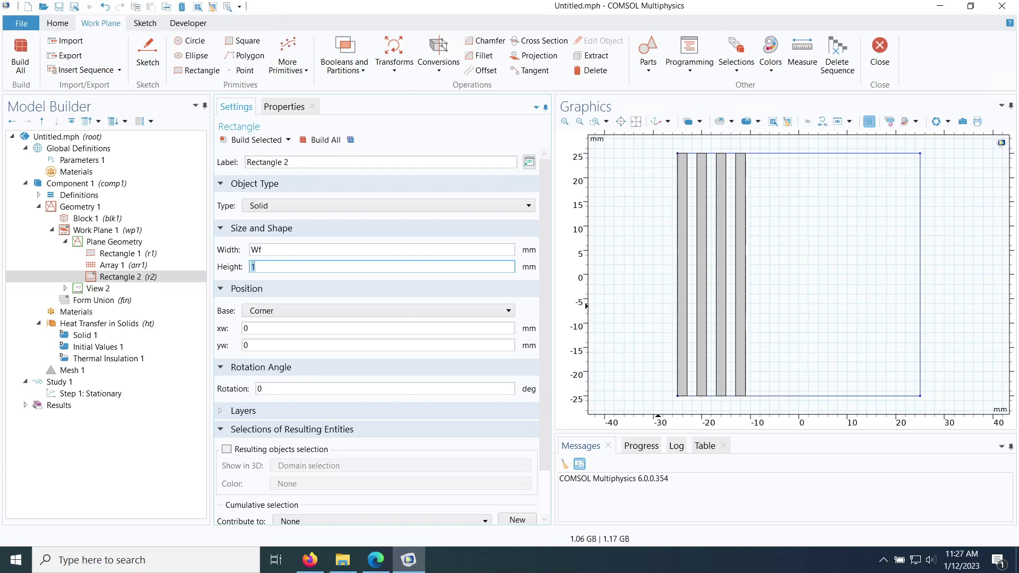
Look up the short fin length in Parameters 1 and set Rectangle 2's height to Ls
left_click(79, 159)
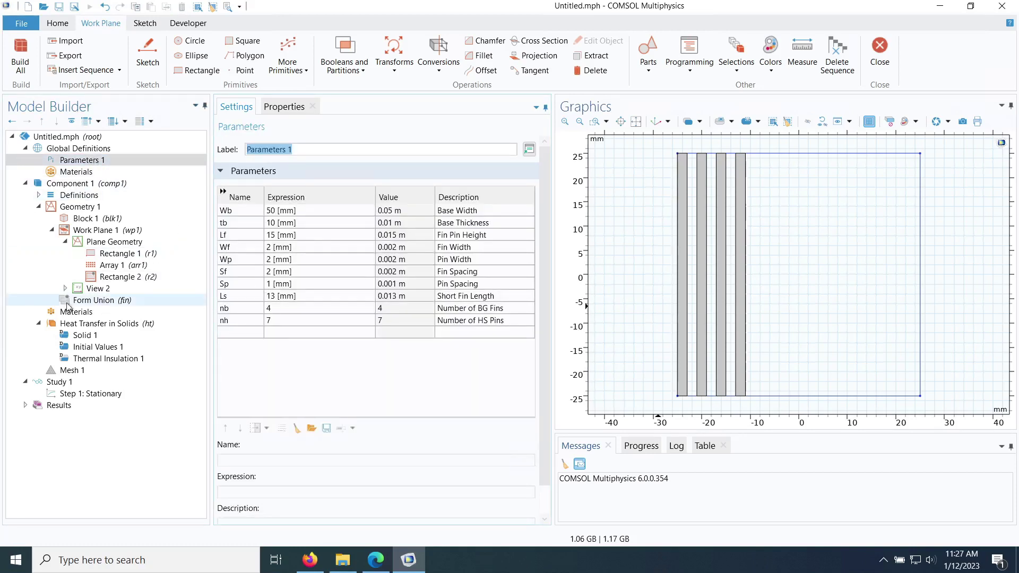
left_click(129, 277)
double_click(253, 266)
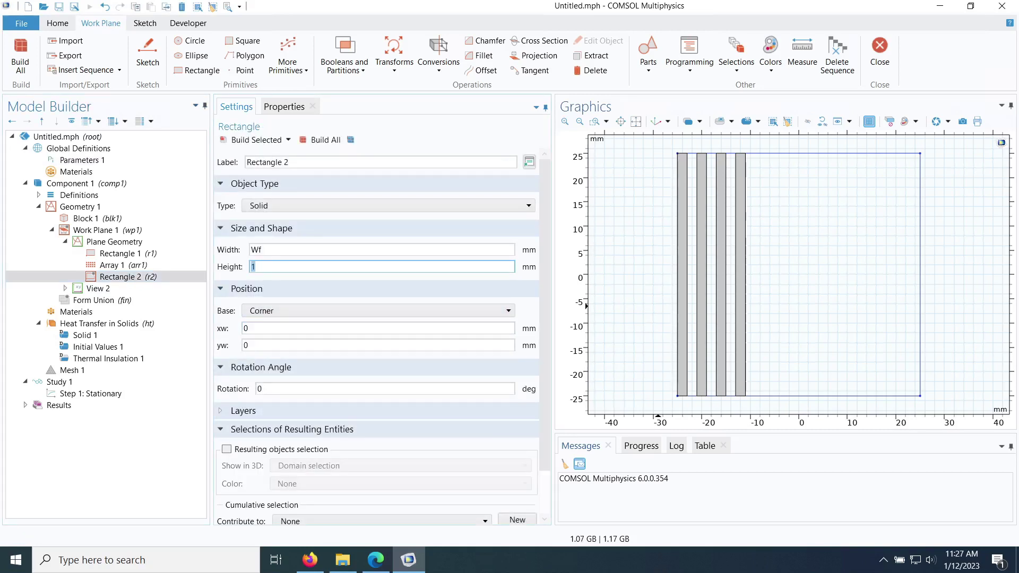
type("Ls")
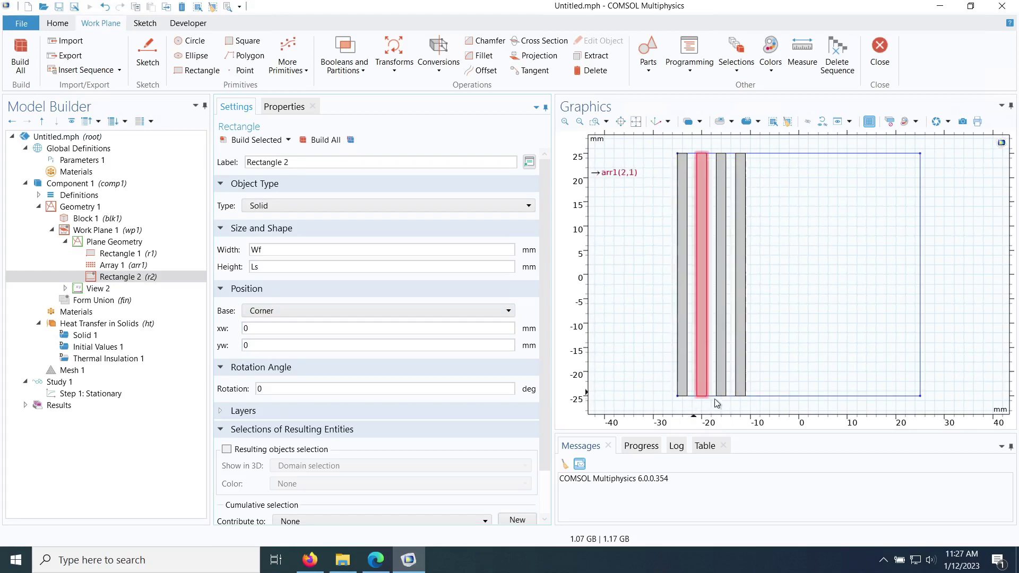
Set Rectangle 2's xw position to nb*Wf+(nb-1)*Sf+1 and build it
left_click(245, 328)
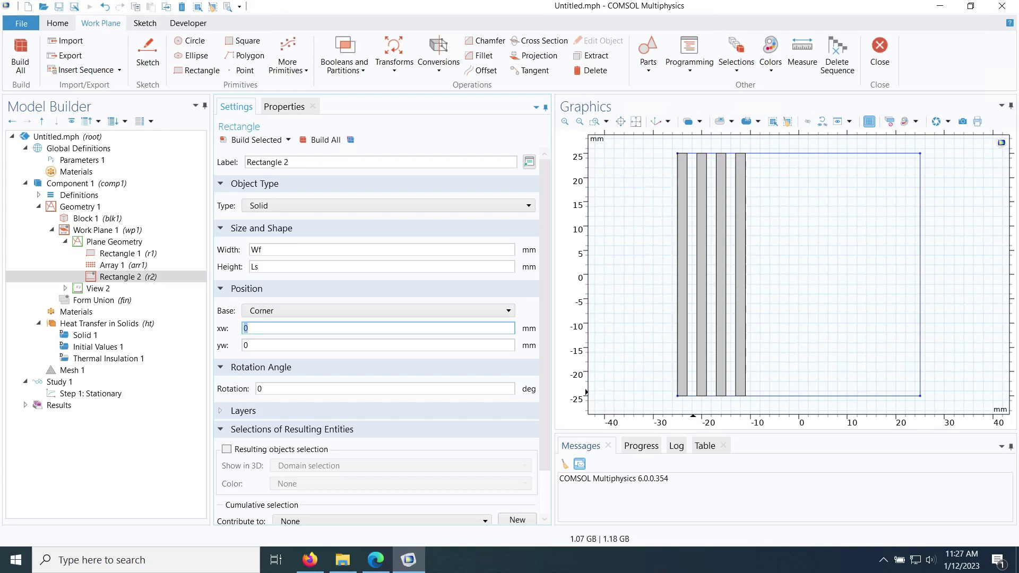
type("nb*Wf+(nb-1)*Sf+1")
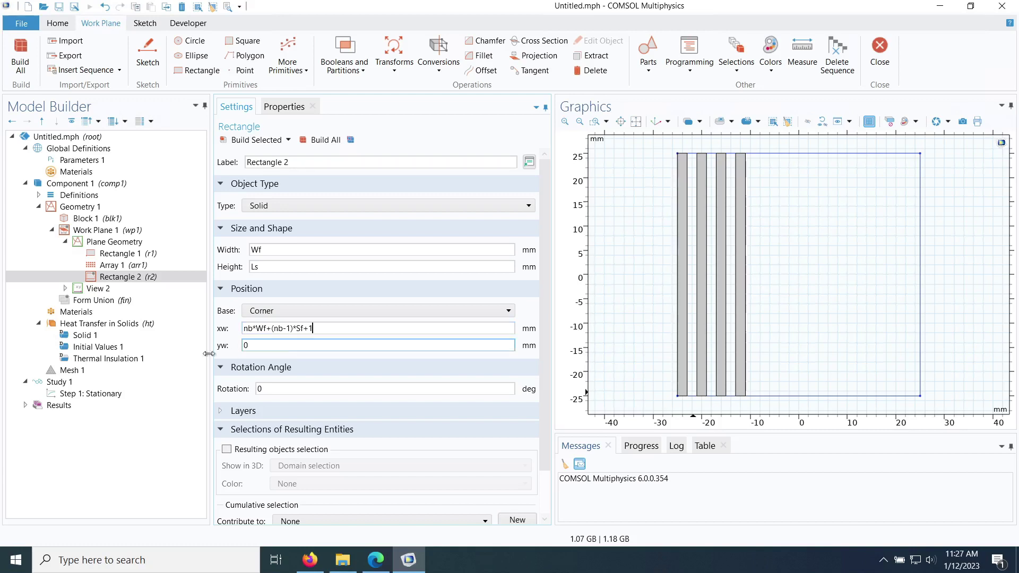
left_click(319, 328)
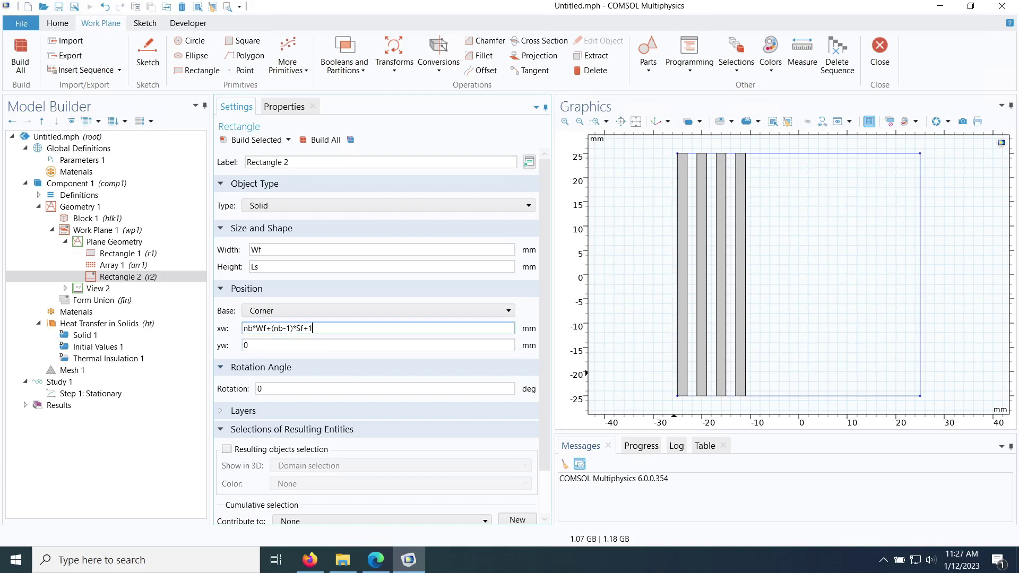
left_click(330, 342)
left_click_drag(315, 328, 242, 330)
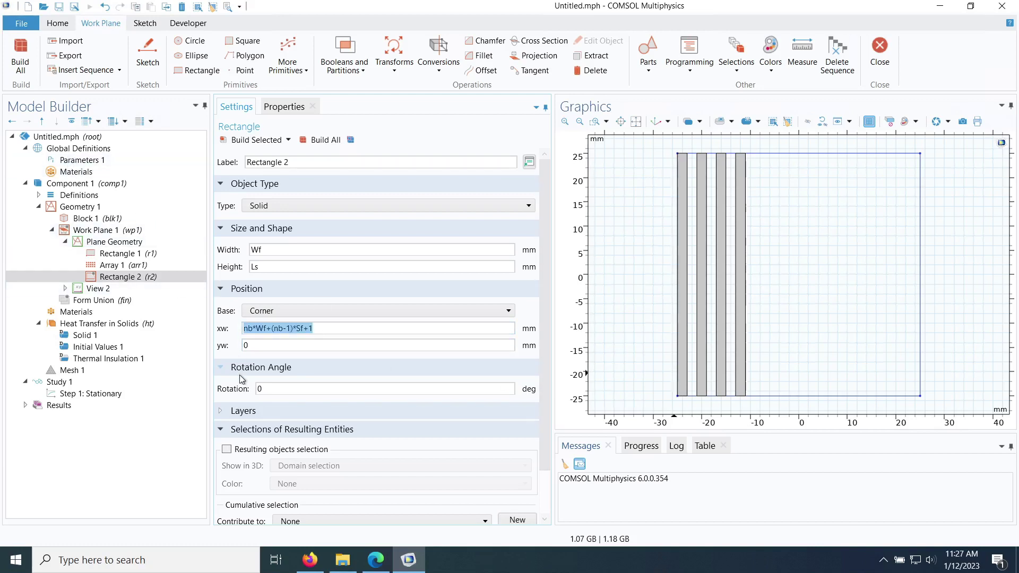
left_click(248, 140)
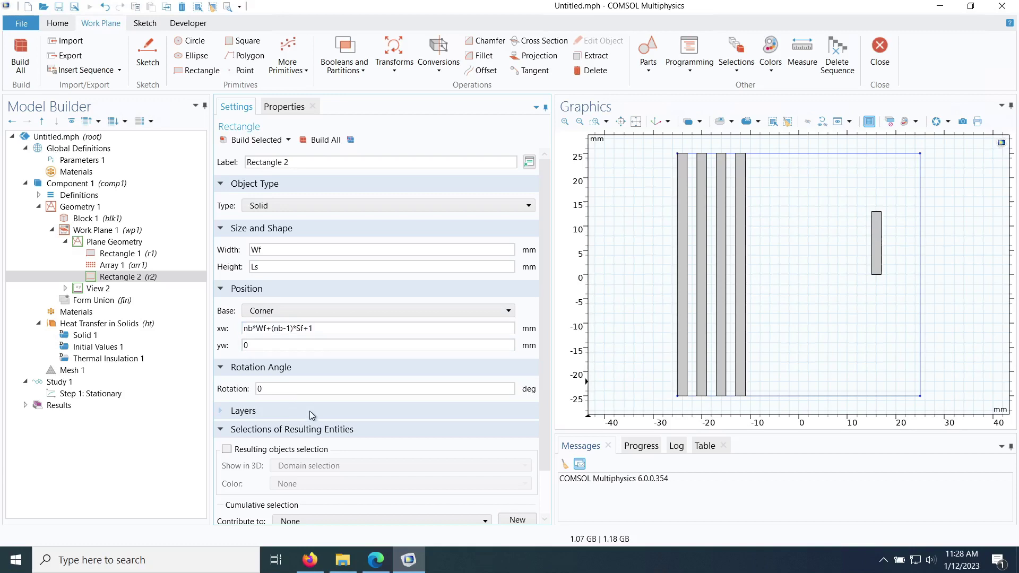
Negate Rectangle 2's xw position as -(nb*Wf+(nb-1)*Sf+1) and rebuild it
type("-")
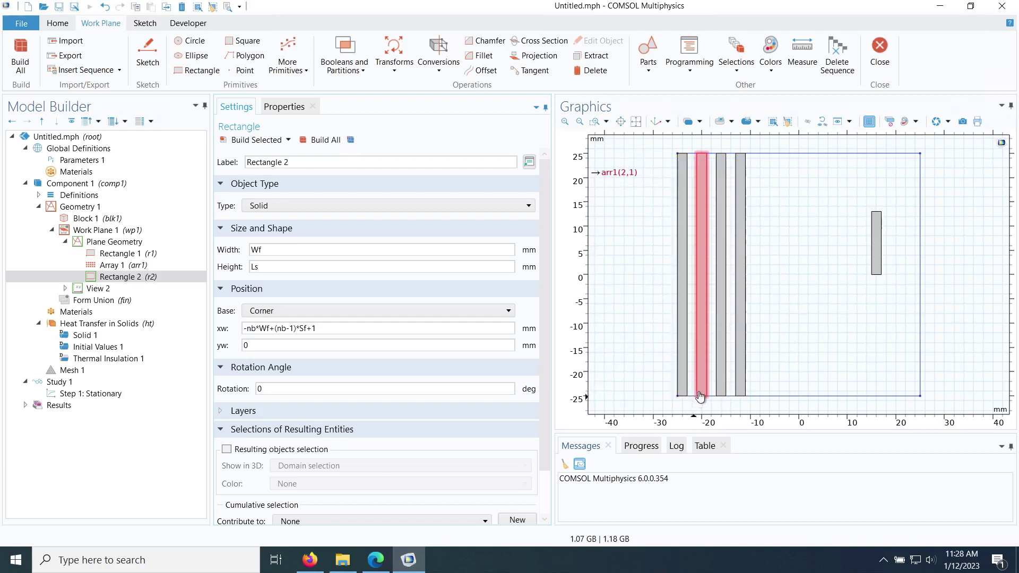
type("(nb-1")
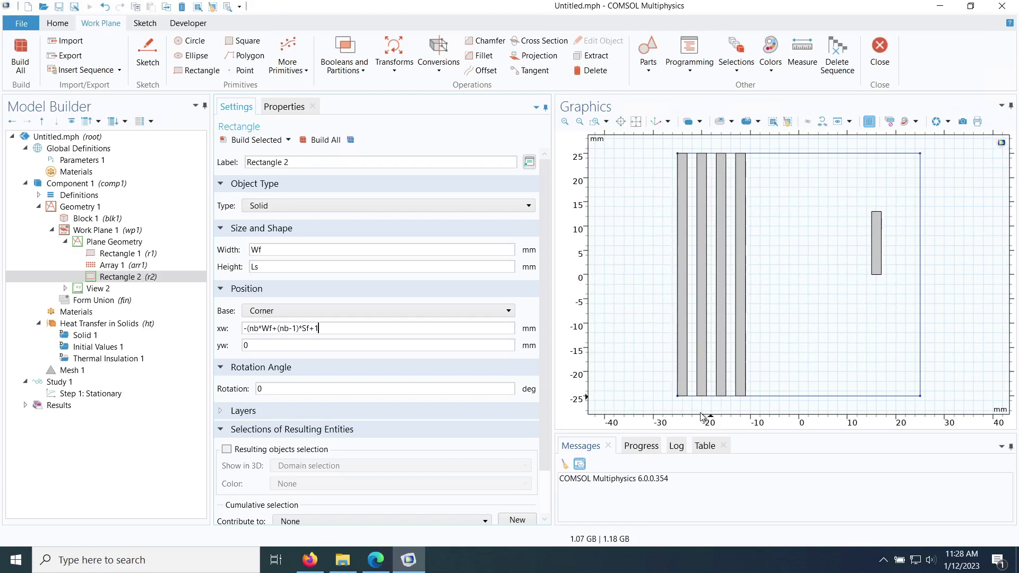
type(")")
left_click(246, 141)
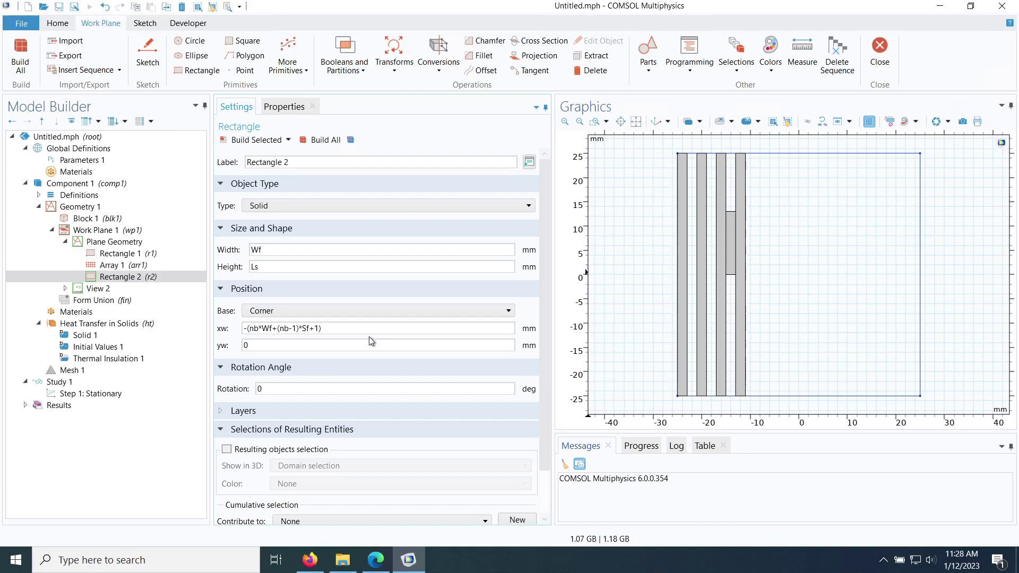
Change Rectangle 2's xw position to -Wb/2 + (nb*Wf+(nb-1)*Sf+1) and rebuild it
key("Home")
key("Right")
type("Wb/2 +")
left_click(257, 140)
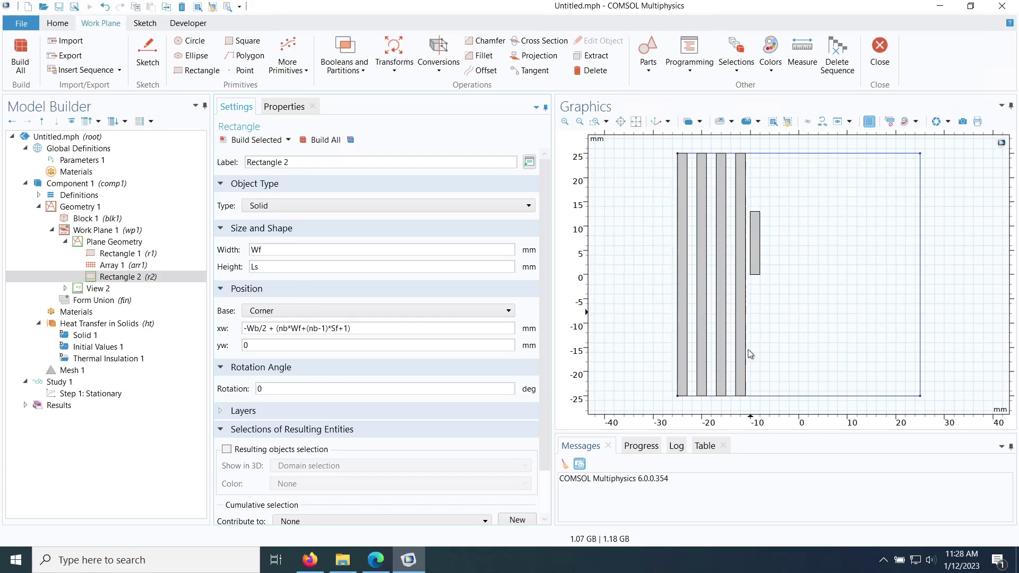
Set Rectangle 2's yw position to -Wb/2 and rebuild it
double_click(327, 346)
type("-W/")
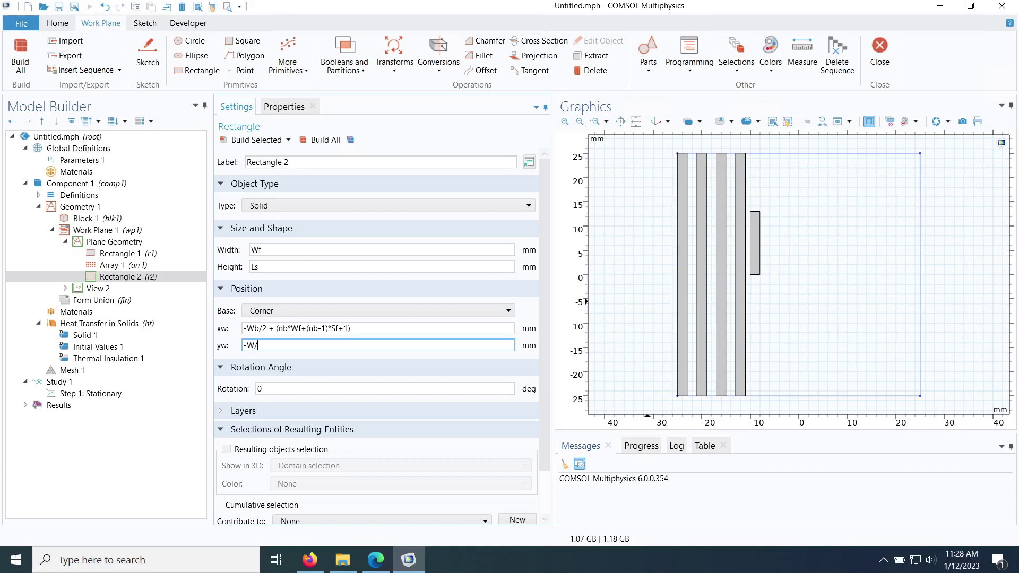
key("BackSpace")
type("b/2")
left_click(256, 139)
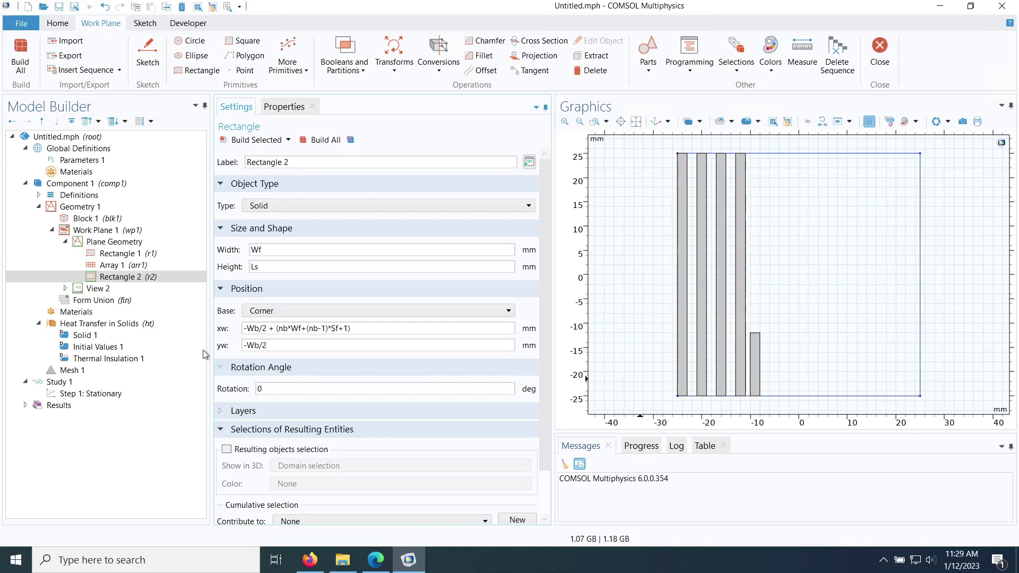
Add a rectangular array of the short fin r2 with xw size nh and xw displacement Wf+Sf
left_click(395, 61)
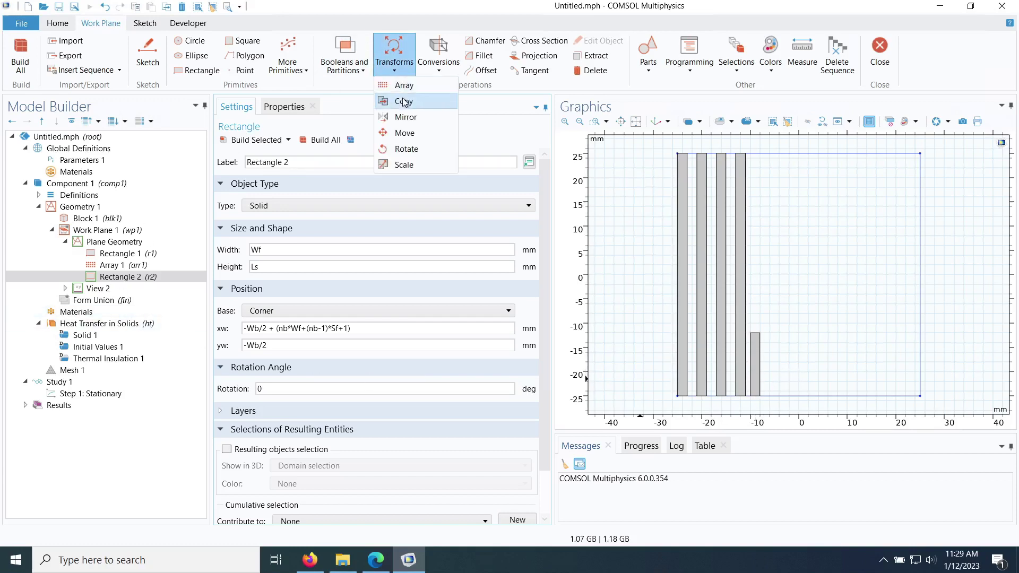
left_click(405, 87)
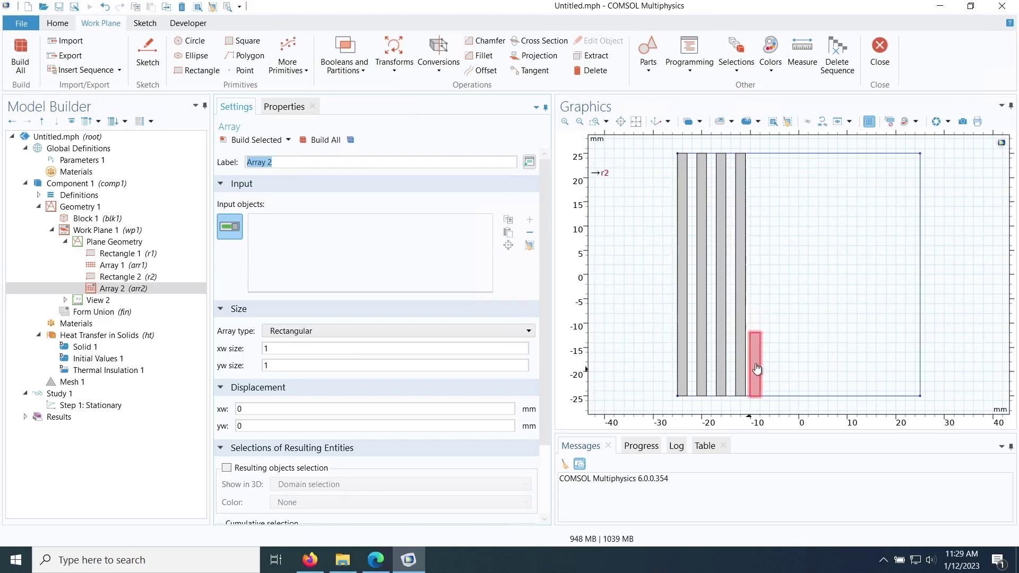
left_click(758, 366)
left_click(270, 359)
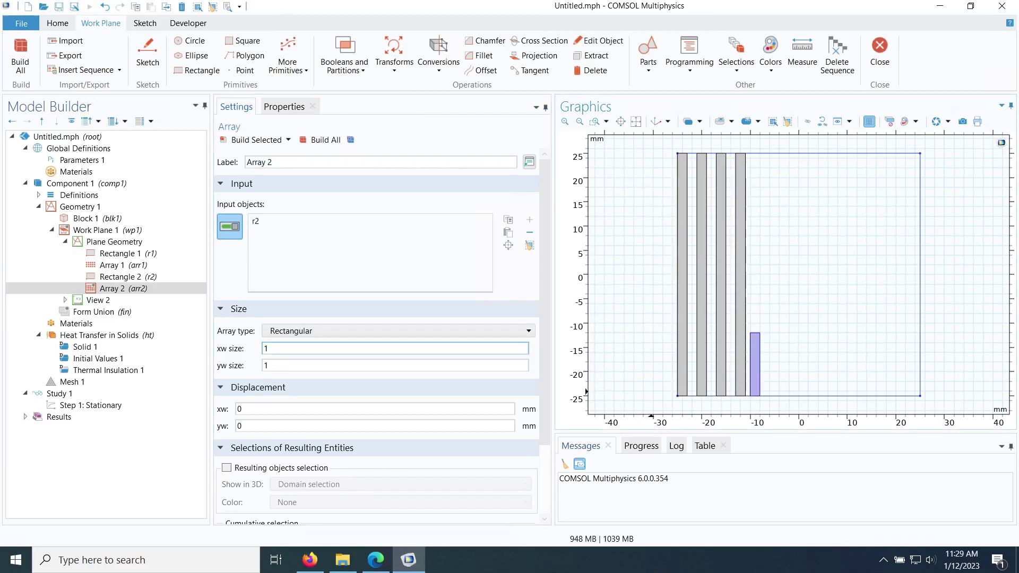
key("ctrl+a")
type("nh")
left_click(270, 409)
key("ctrl+a")
type("Wf+Sf")
Check the pin width and spacing names in Parameters 1, change Array 2's xw displacement to Wp+Sp and build it
left_click(98, 160)
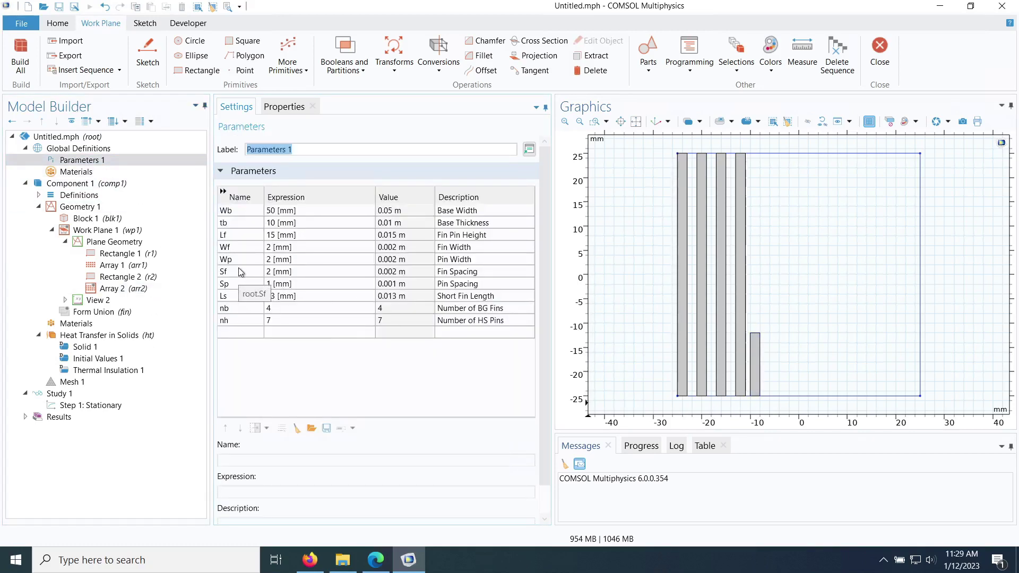
left_click(129, 290)
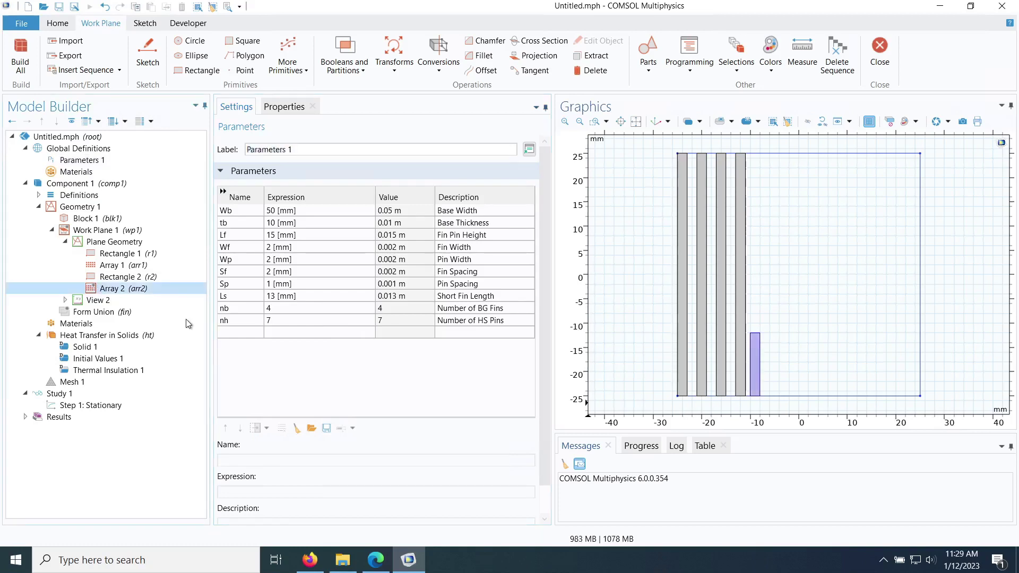
left_click(281, 409)
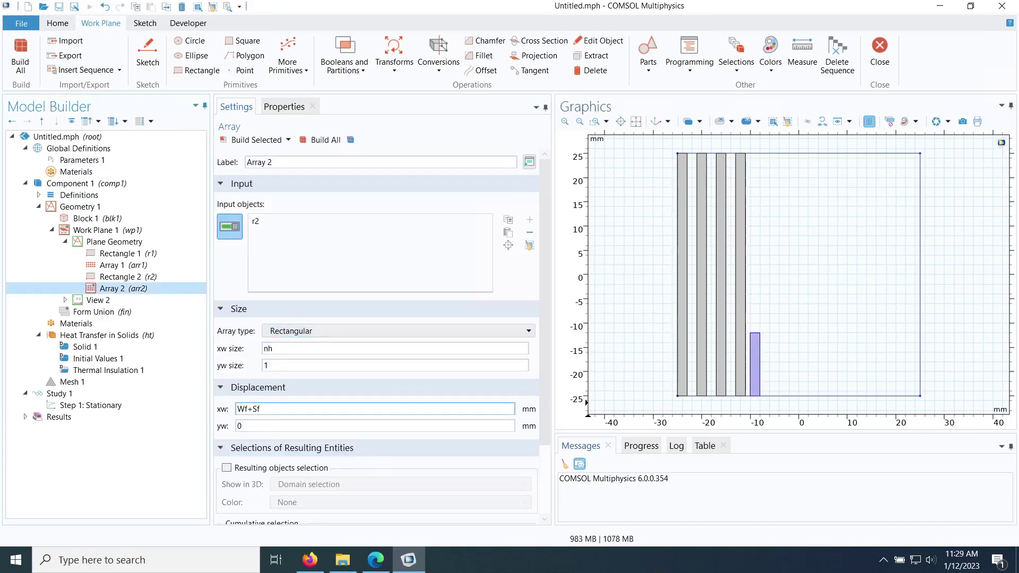
key("BackSpace")
type("p")
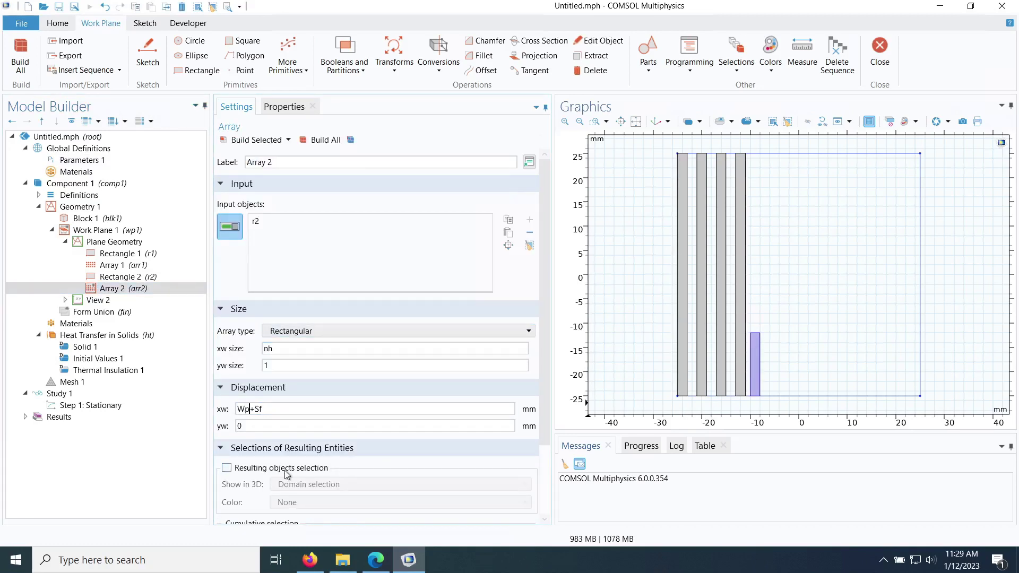
key("BackSpace")
type("p")
left_click(247, 140)
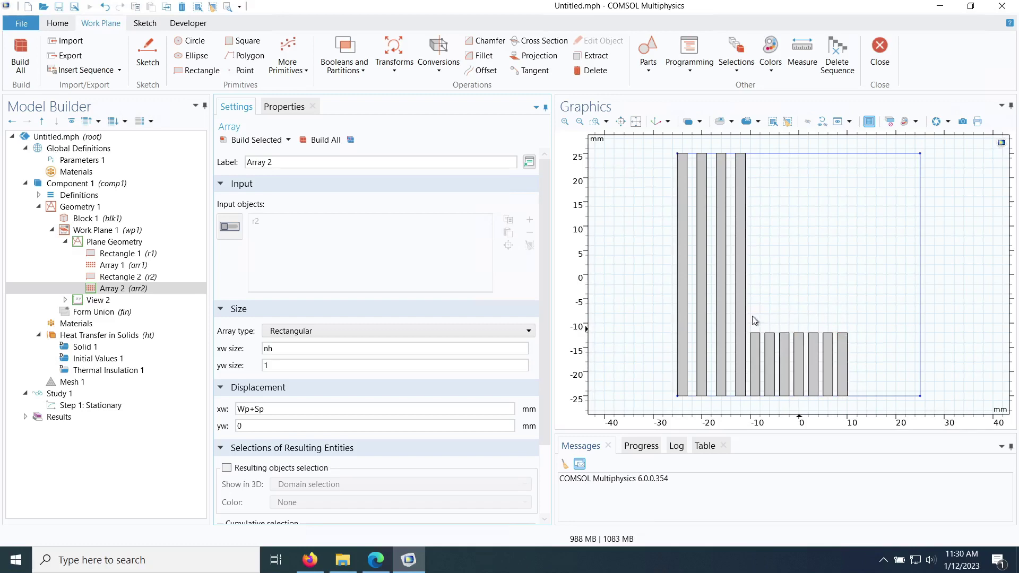
Consult the hot-spot pin layout in the PDF drawing and add a square with side length Wp
left_click(375, 559)
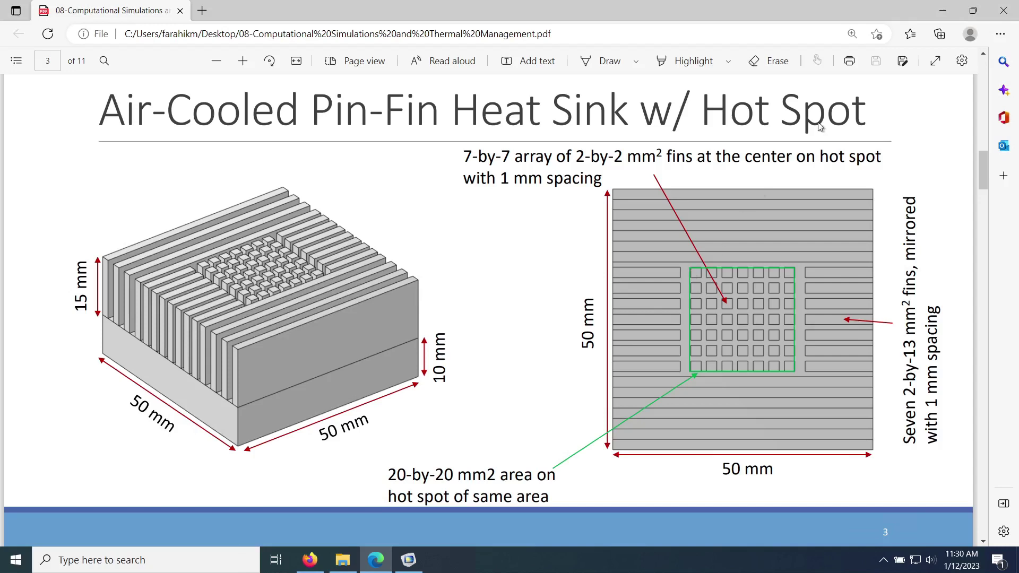
left_click(939, 12)
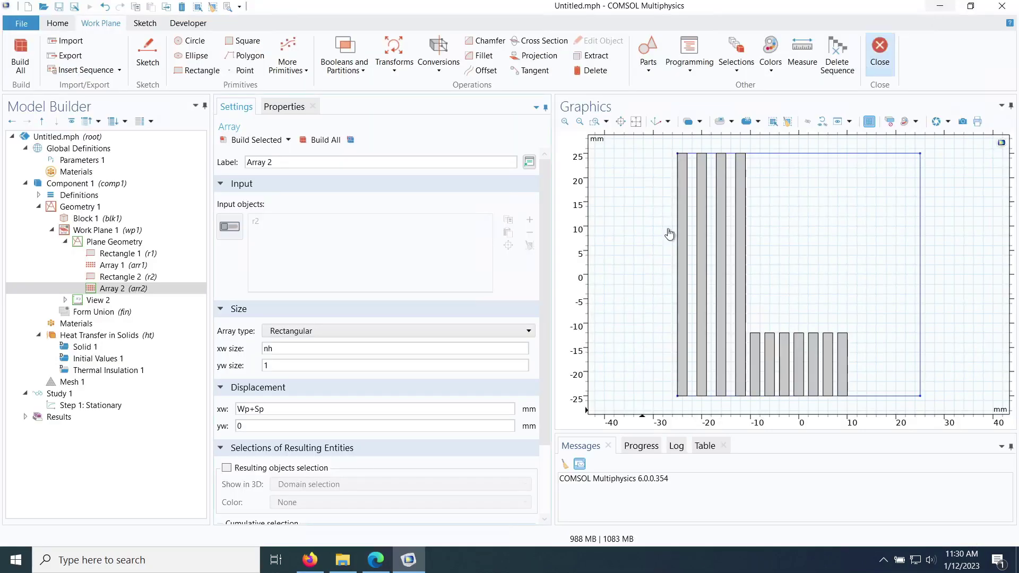
left_click(241, 42)
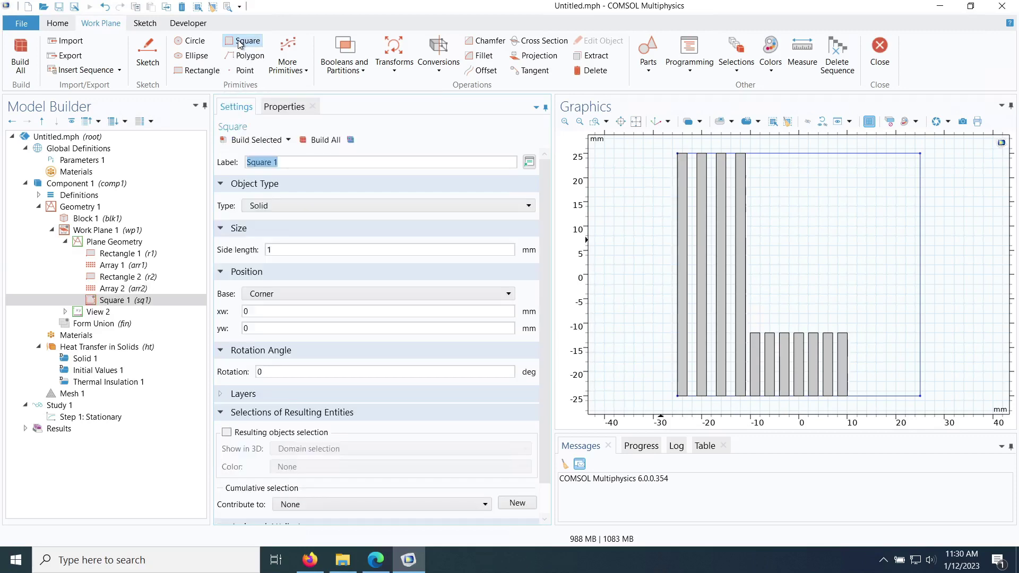
double_click(268, 249)
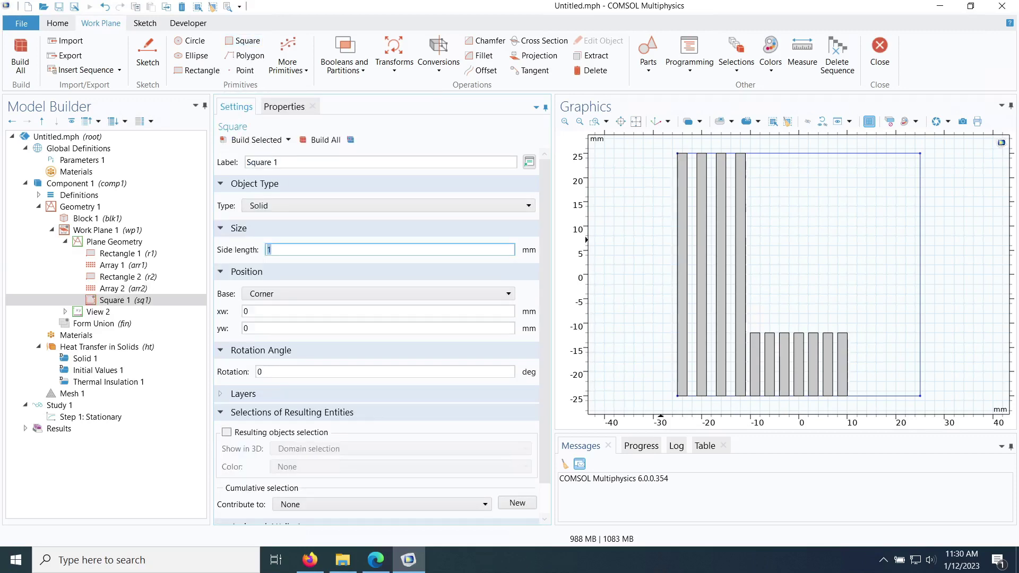
Place the square's corner at xw = -10 and yw = -10, build it and inspect its position beside the fins
left_click(248, 312)
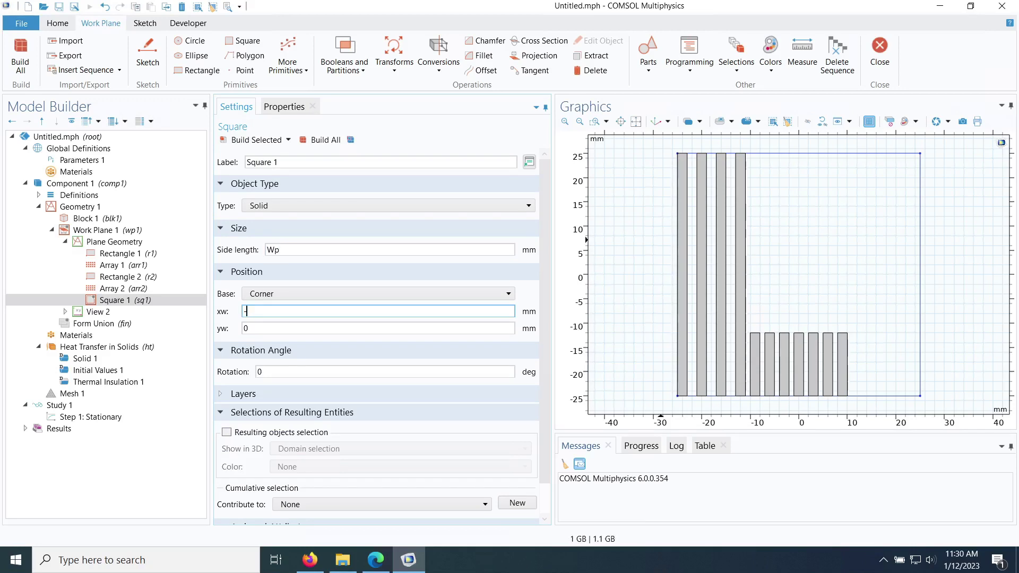
left_click(246, 328)
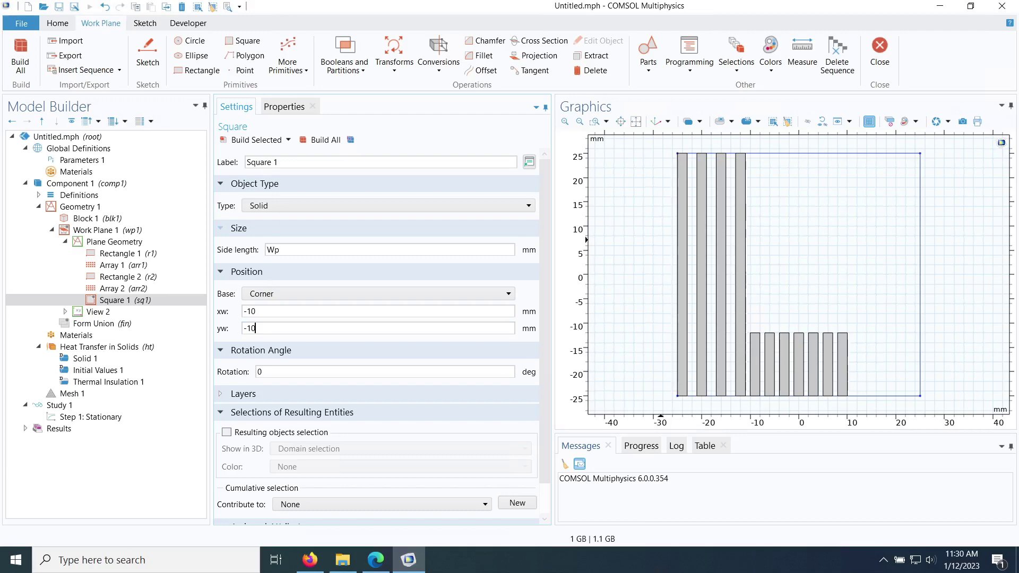
left_click(254, 141)
scroll(760, 247, "up", 2)
scroll(759, 247, "up", 3)
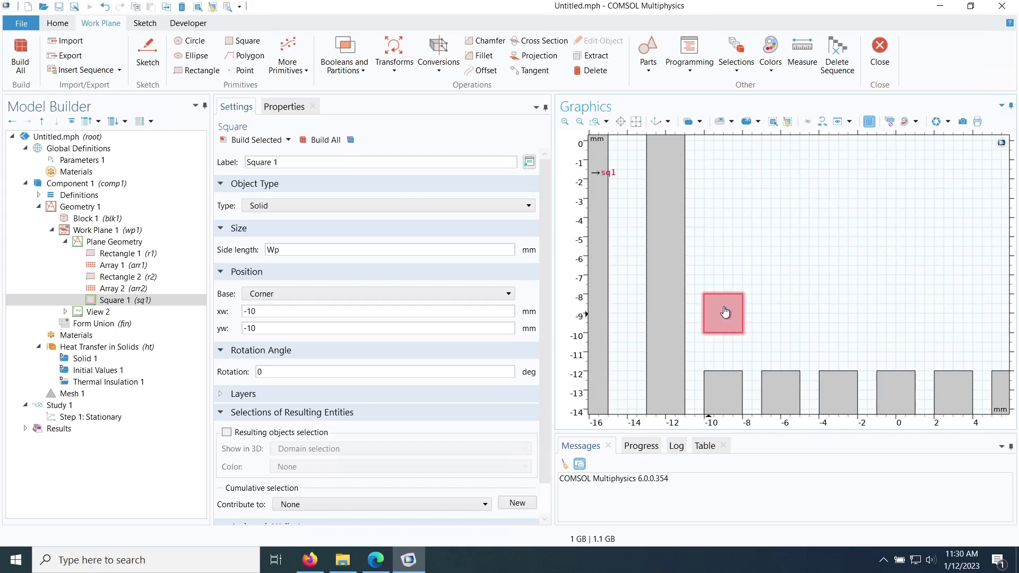
scroll(725, 312, "down", 5)
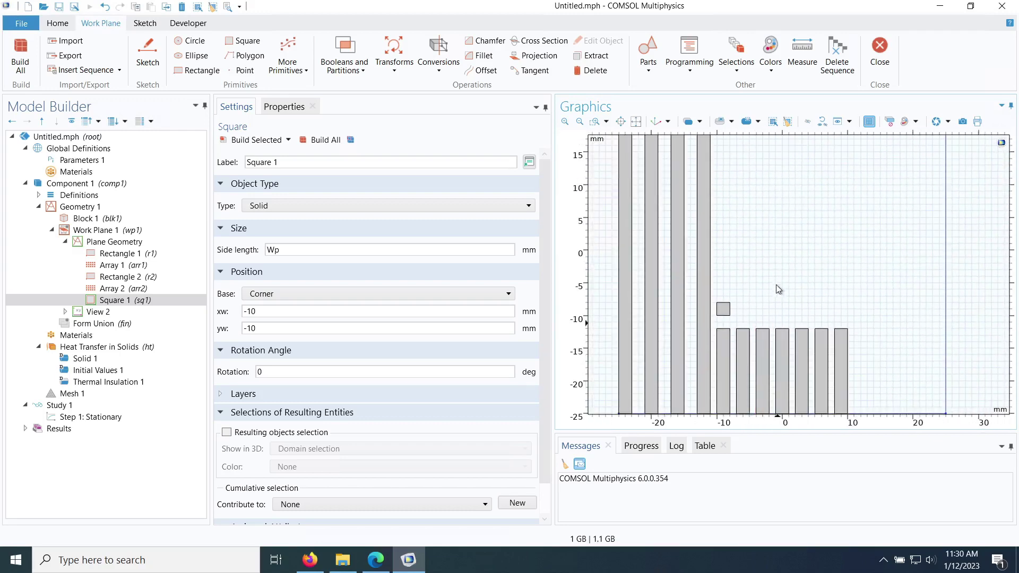
right_click_drag(802, 281, 712, 284)
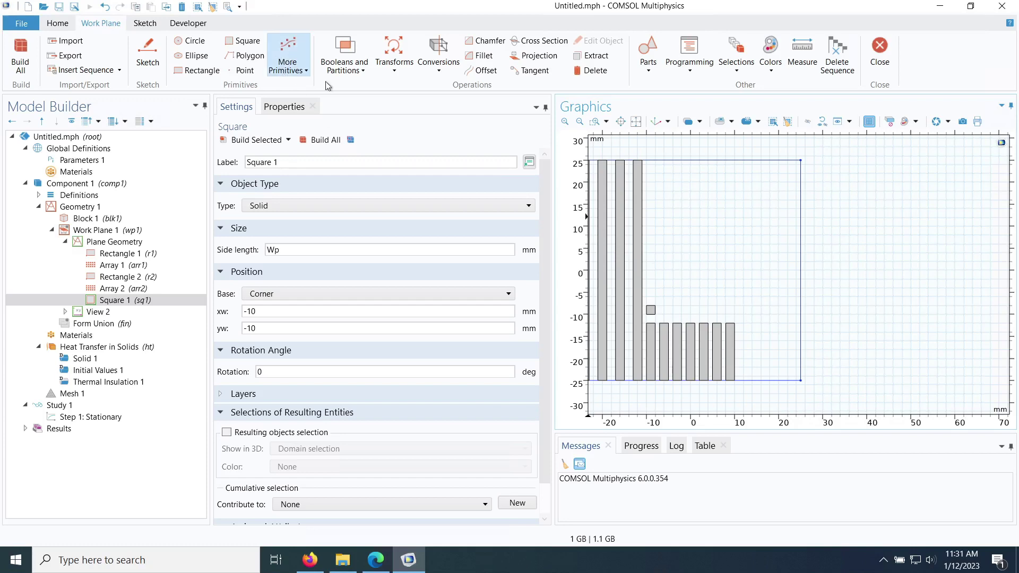
Add a rectangular array of the pin square sq1 with xw size and yw size both nh
left_click(398, 69)
left_click(402, 87)
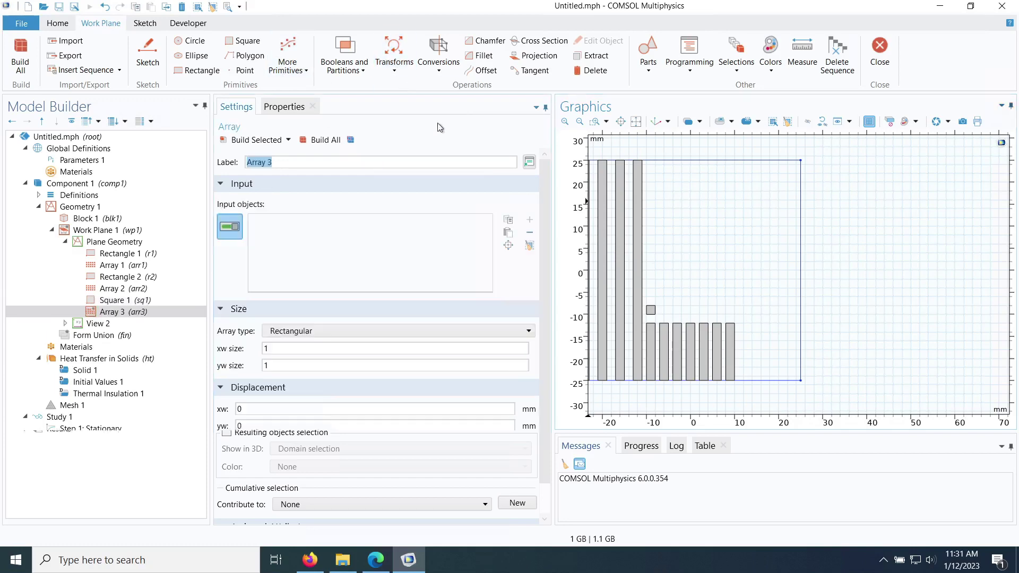
left_click(651, 312)
key("Tab")
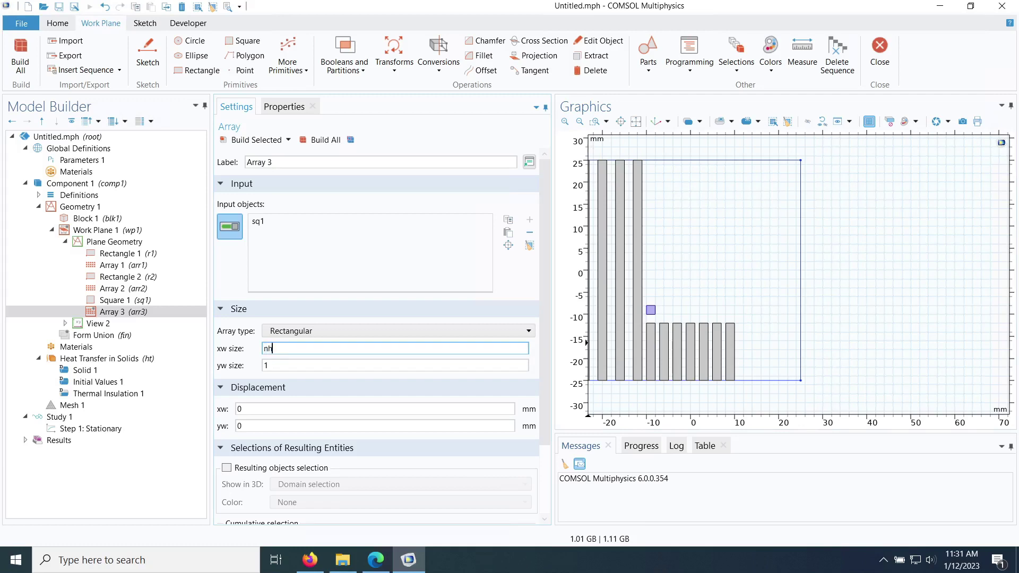
key("Tab")
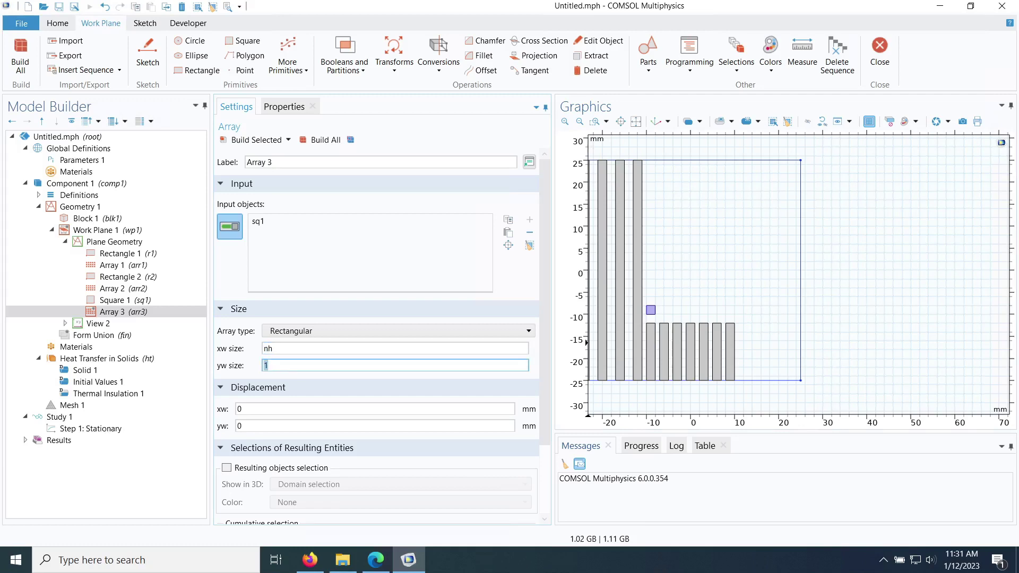
type("nh")
key("Tab")
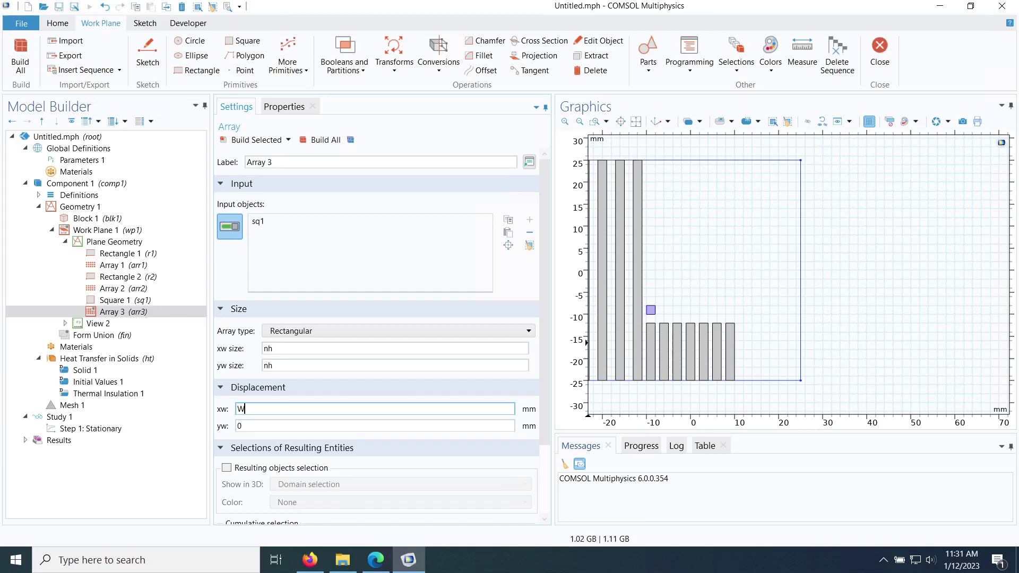
Set the pin array's xw and yw displacements to Wp+Sp and build it
type("Wp+Sp")
key("Tab")
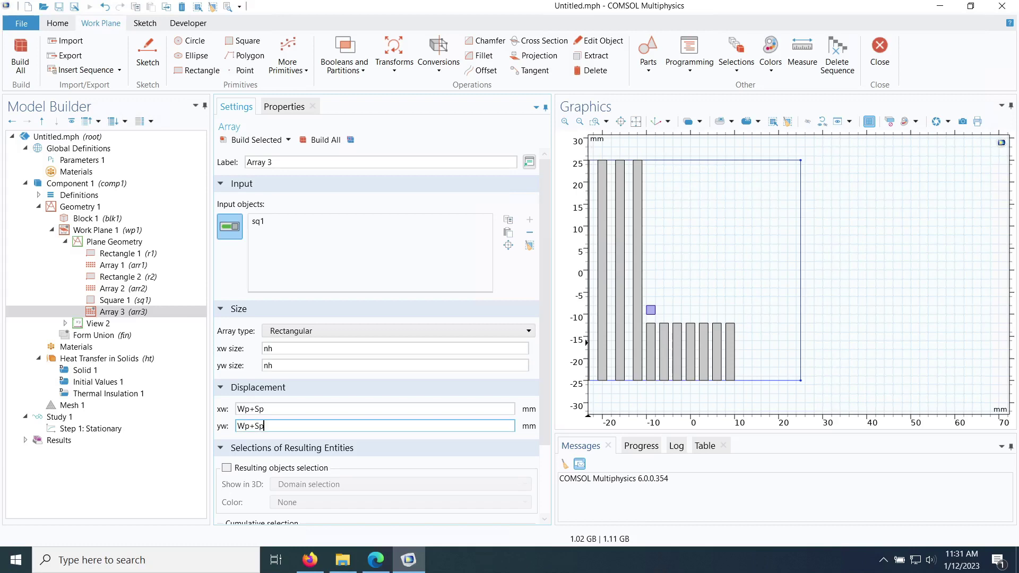
left_click(248, 145)
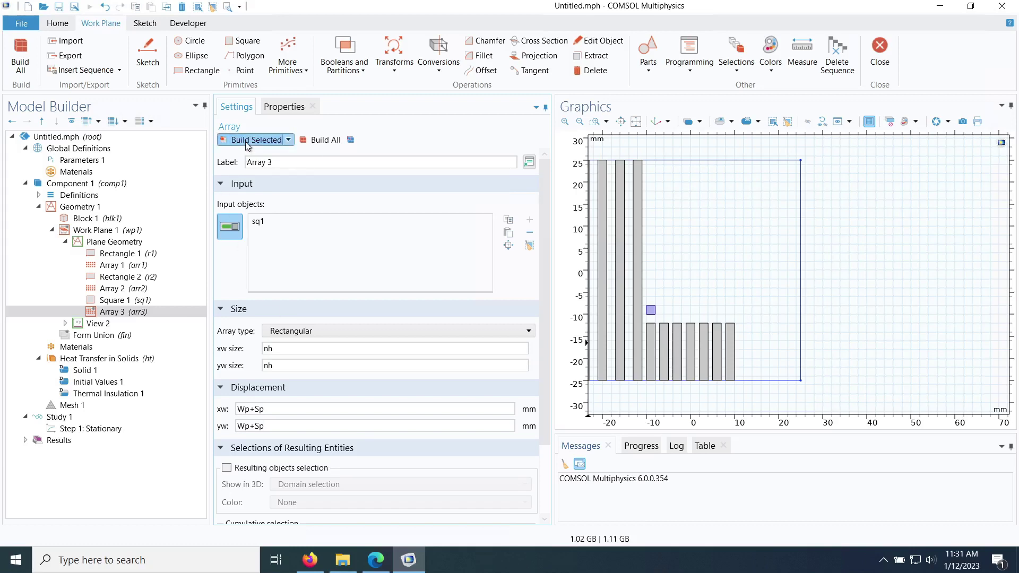
scroll(751, 230, "down", 1)
left_click_drag(773, 257, 820, 259)
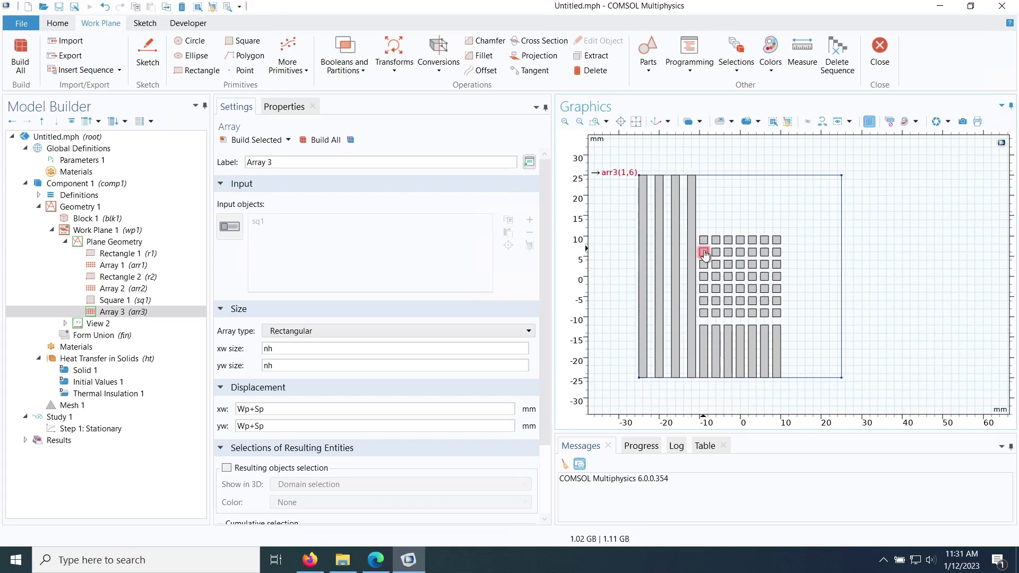
Add a Mirror operation with the four long fins of the first array as input objects
left_click(396, 72)
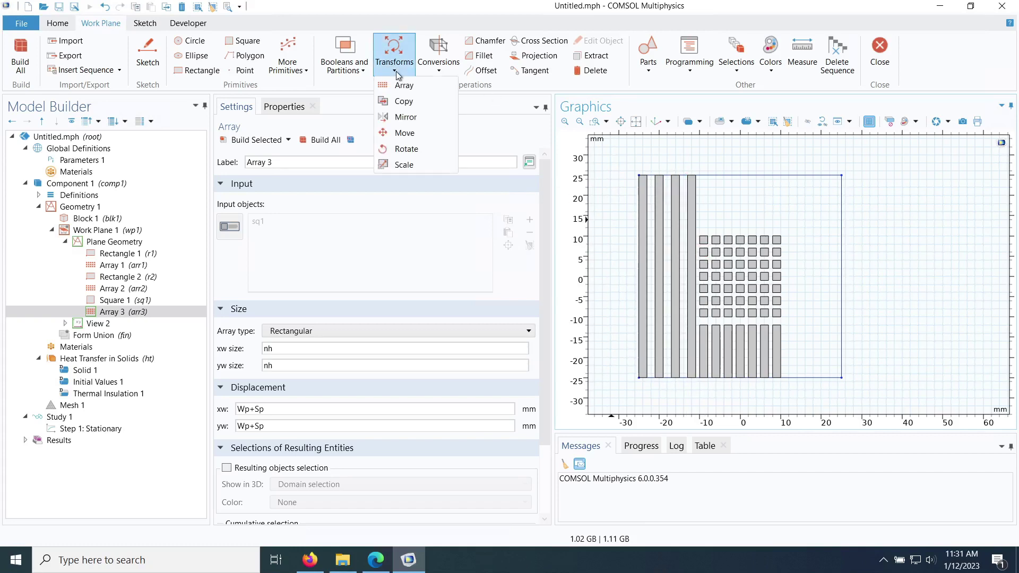
left_click(406, 118)
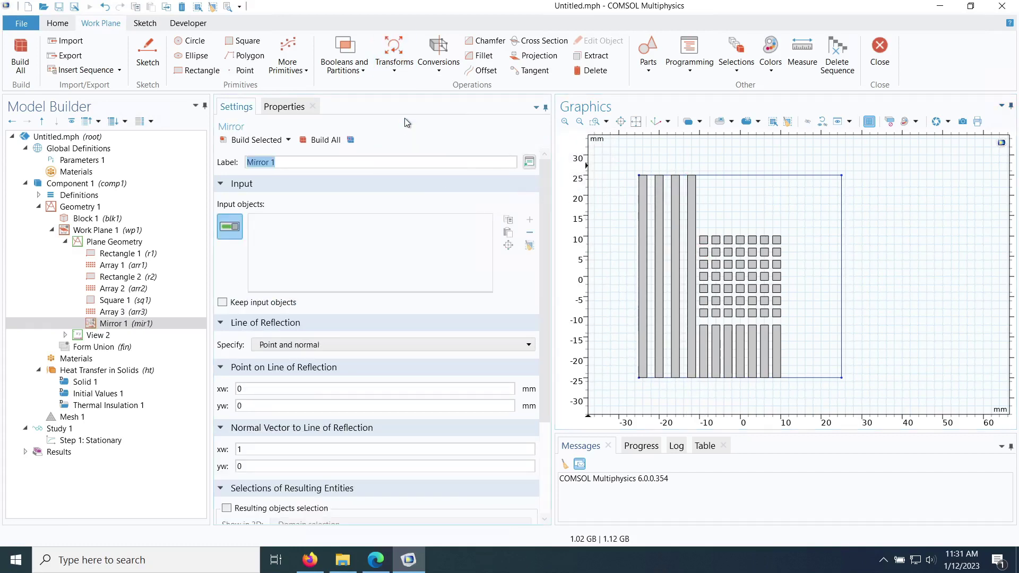
left_click(643, 203)
left_click(660, 203)
left_click(676, 203)
left_click(692, 203)
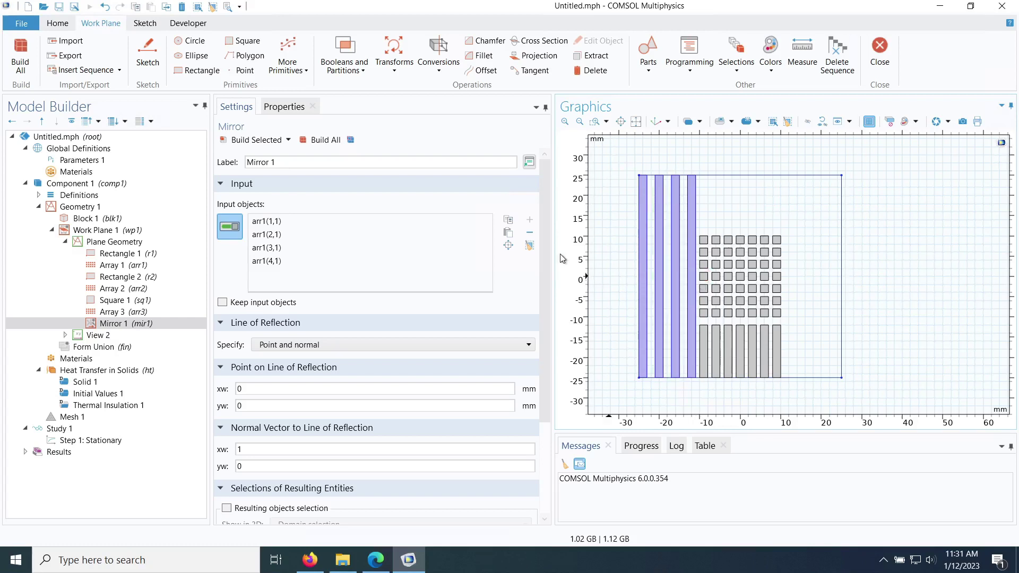
Build the long-fin mirror about the origin with normal vector (1, 0), keeping the input objects
scroll(547, 272, "down", 2)
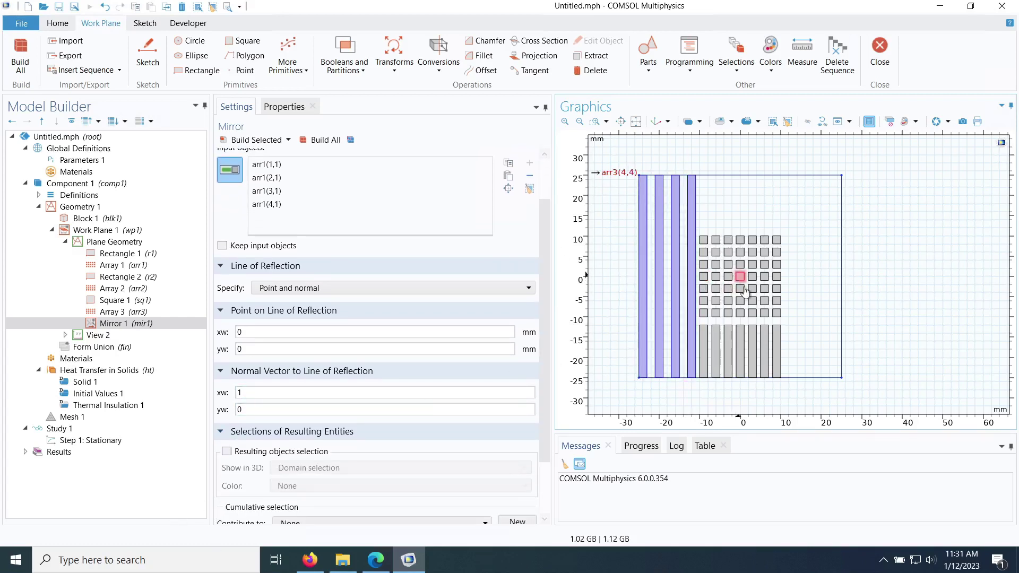
left_click(242, 332)
left_click(239, 349)
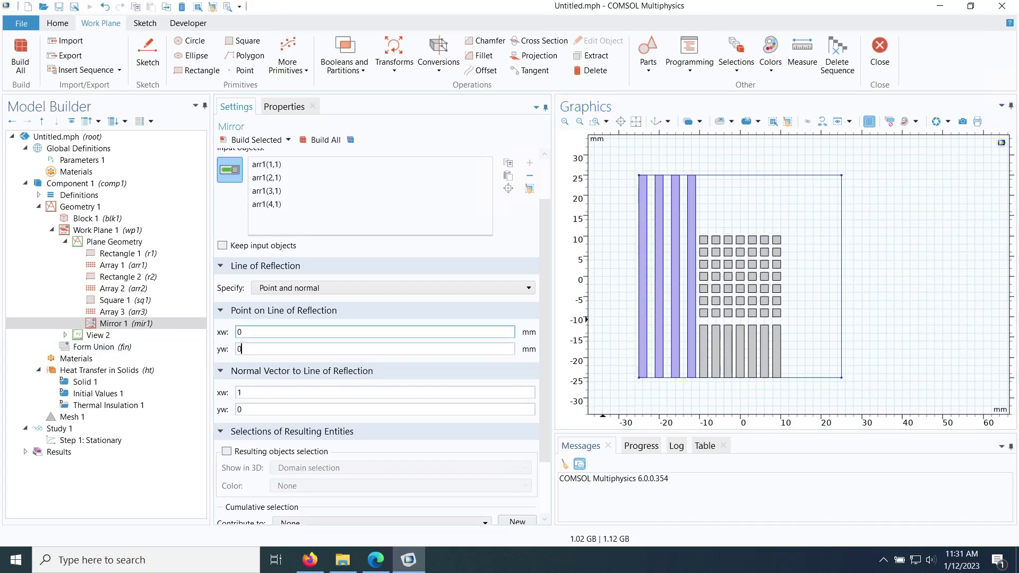
left_click_drag(544, 231, 542, 183)
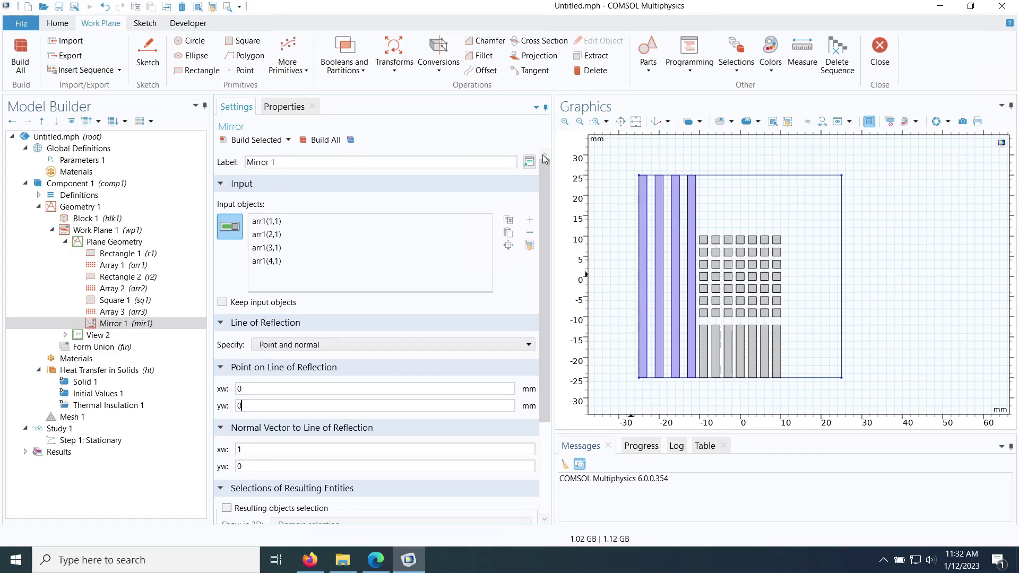
left_click(247, 144)
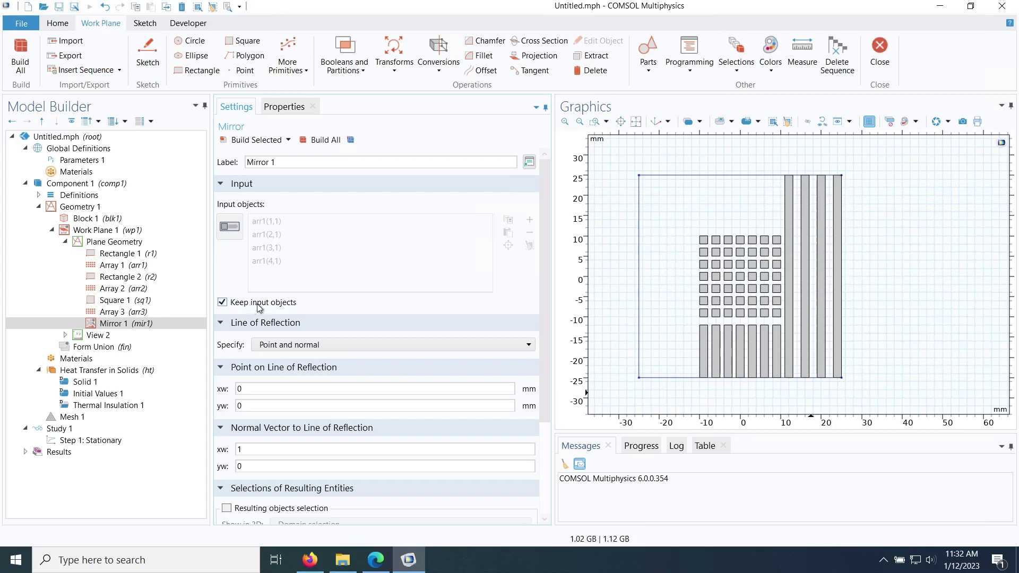
left_click(240, 141)
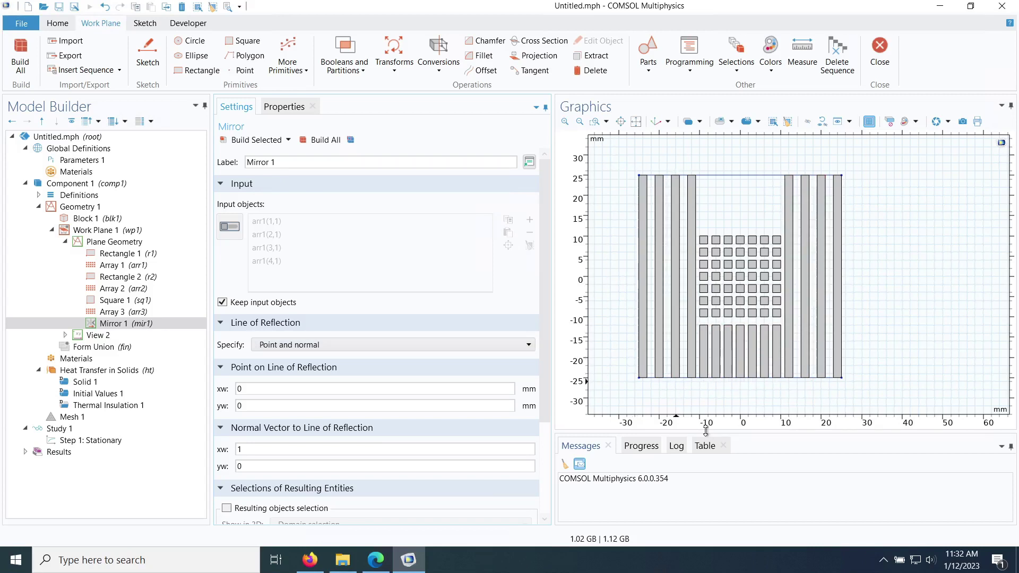
Add a second Mirror operation with all seven short fins of the second array as input objects
left_click(406, 74)
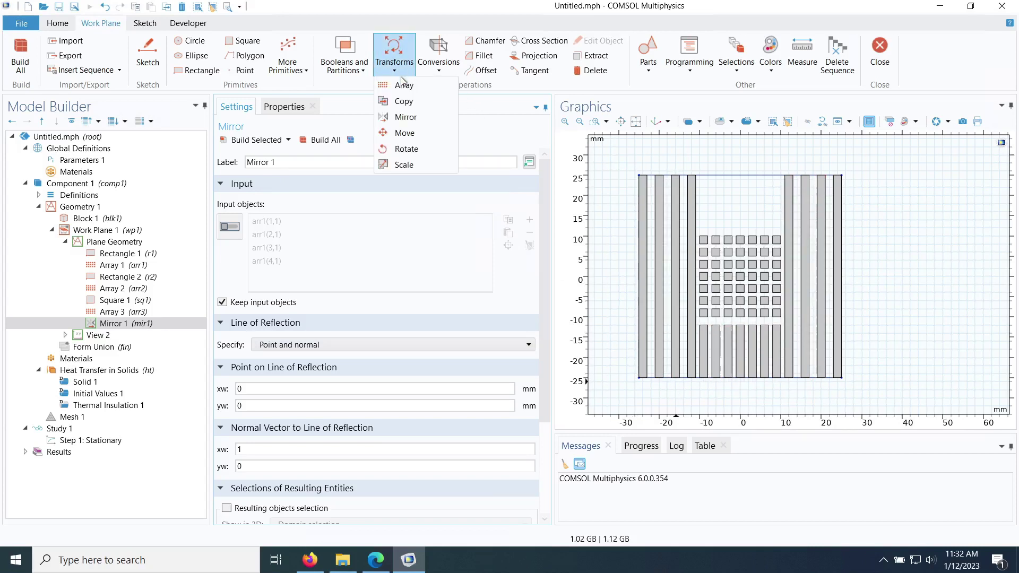
left_click(407, 117)
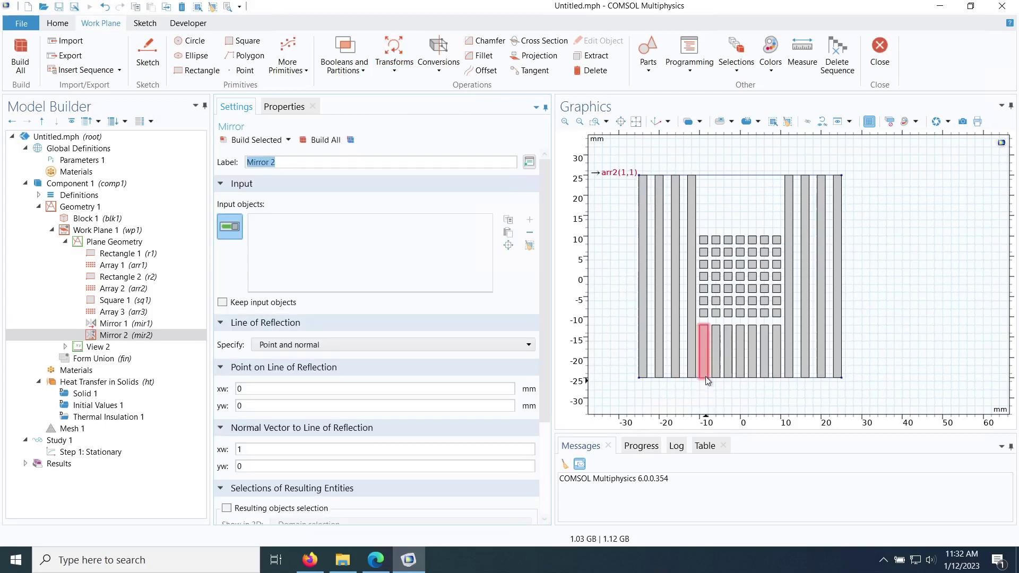
left_click(705, 374)
left_click(716, 374)
left_click(728, 375)
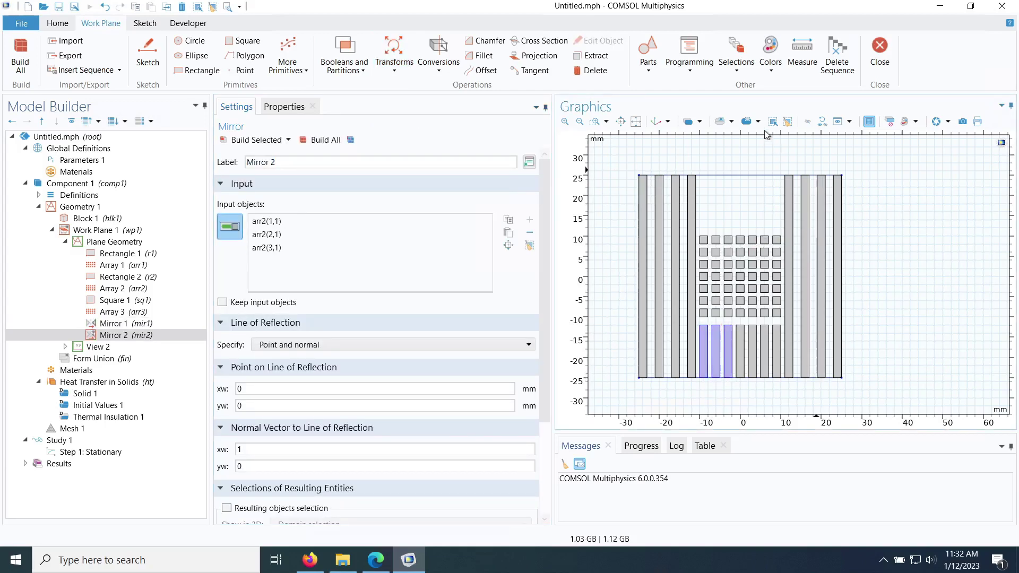
left_click(721, 121)
left_click_drag(748, 345, 877, 392)
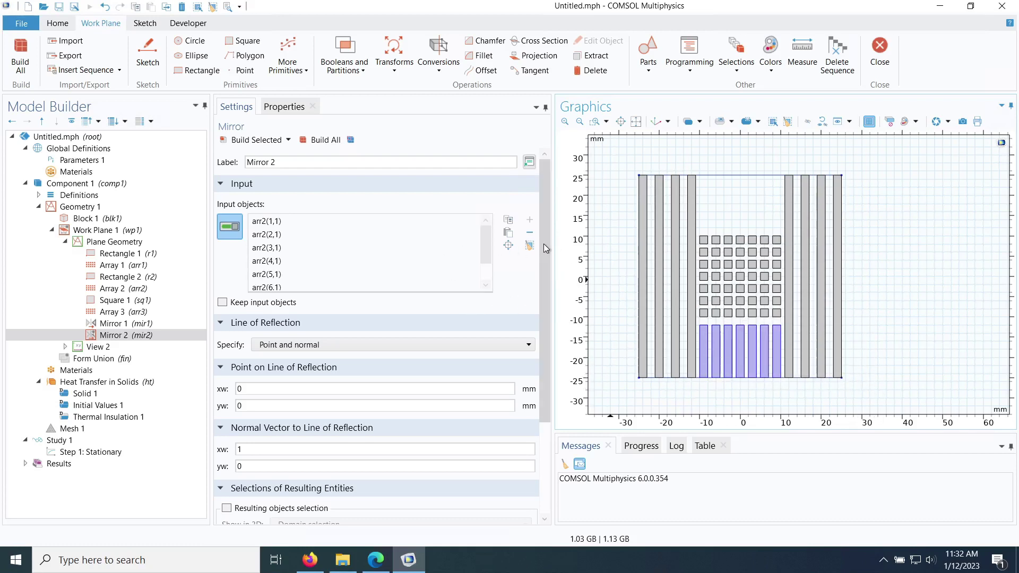
Set the short-fin mirror's normal vector to xw = 0 and yw = 1, keep the input objects and build it
scroll(545, 329, "down", 3)
left_click(240, 329)
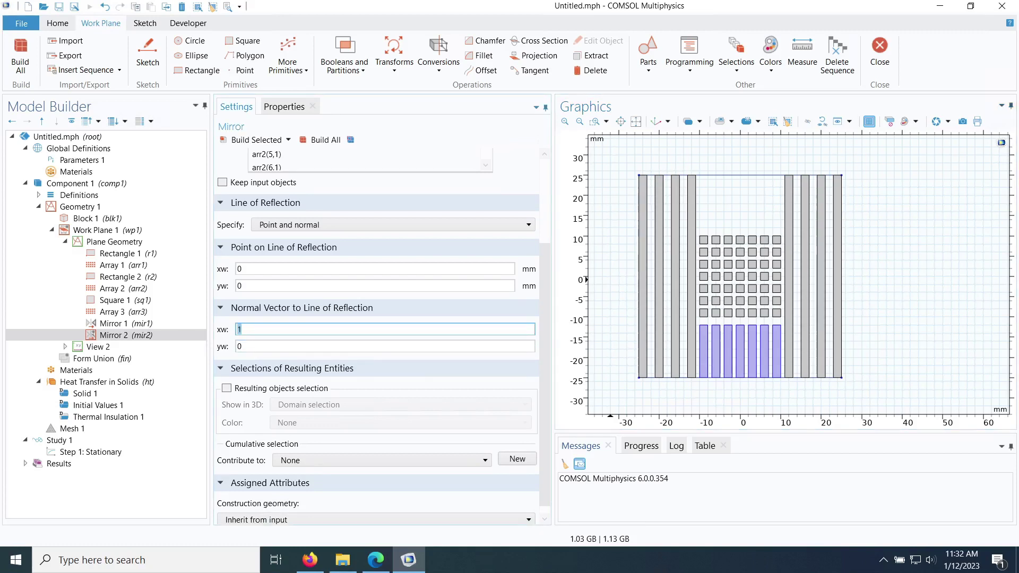
key("Tab")
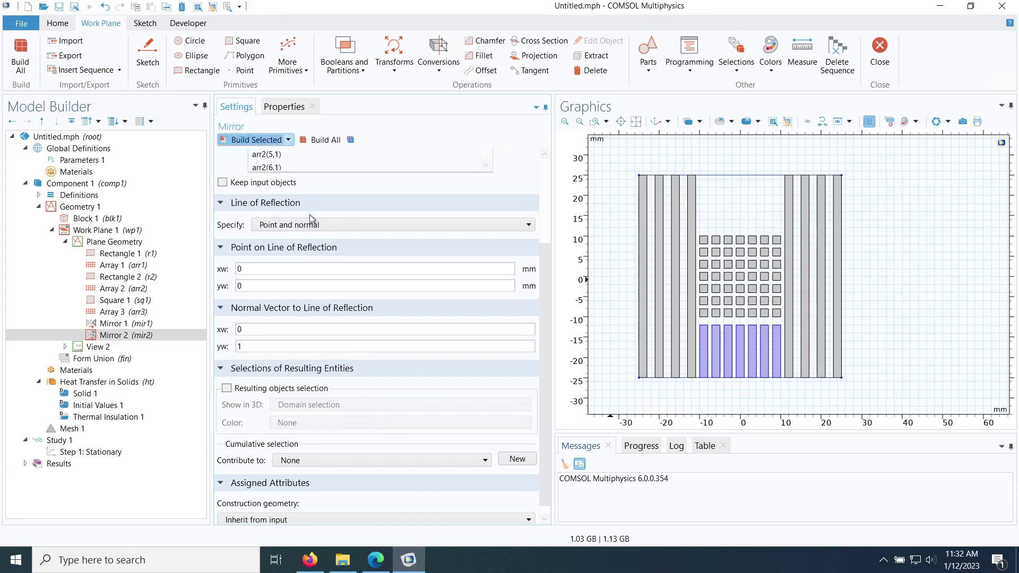
scroll(263, 264, "up", 2)
left_click(257, 141)
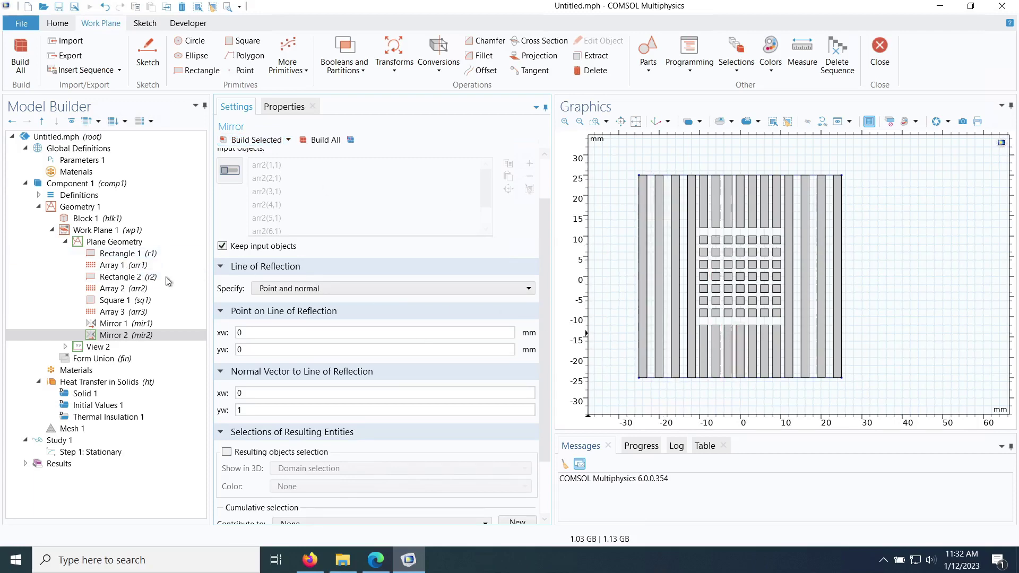
Build Work Plane 1 on the block's upper face and collapse its node in the model tree
left_click(83, 231)
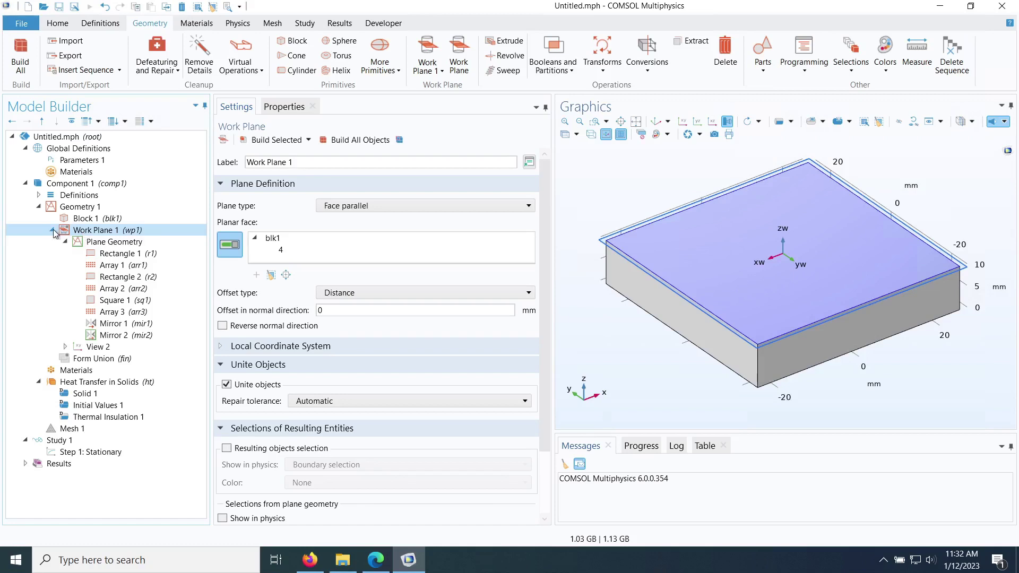
left_click(265, 142)
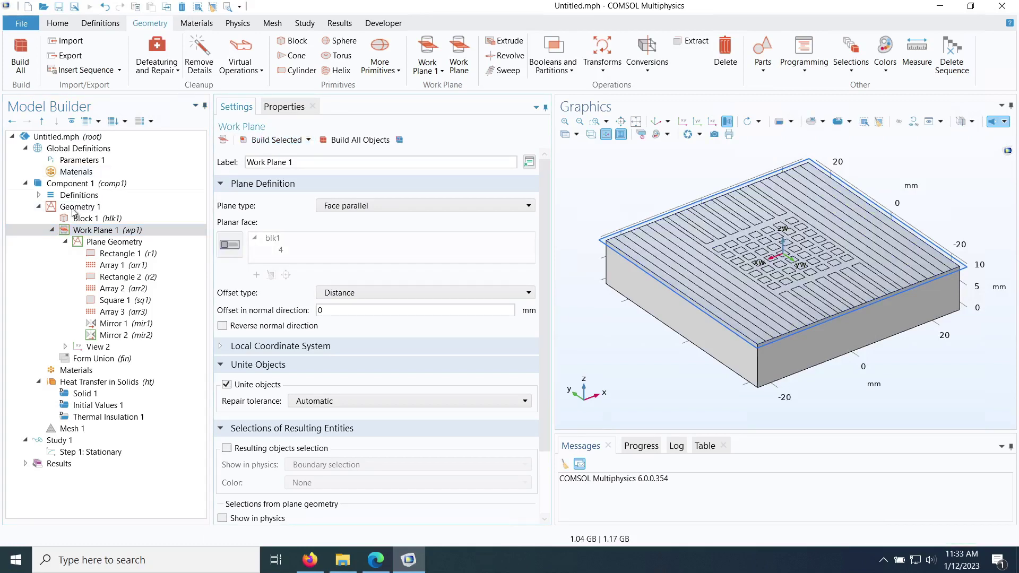
left_click(52, 230)
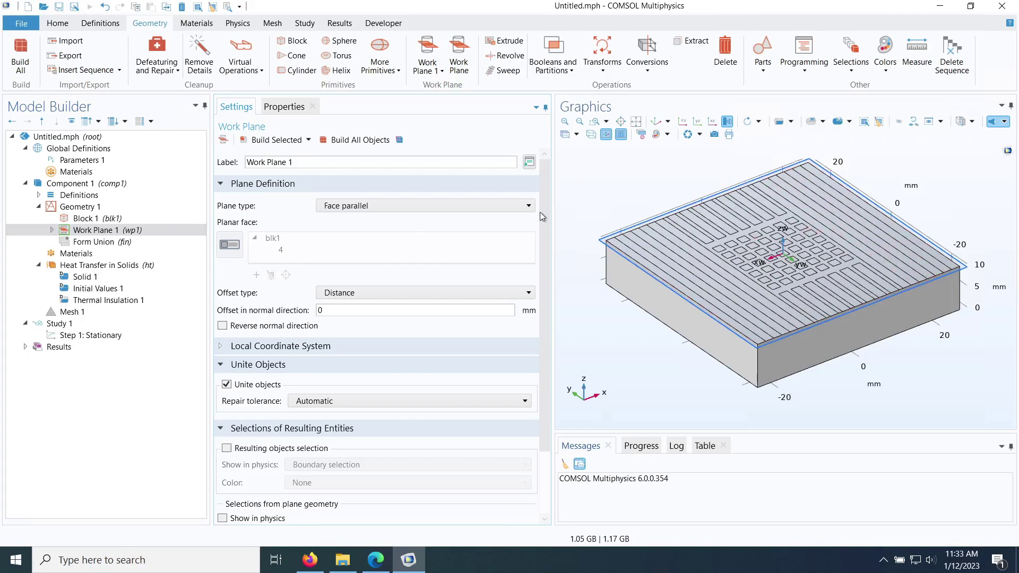
Check the fin height name in Parameters 1, extrude Work Plane 1 by the distance Lf and build it
left_click(92, 161)
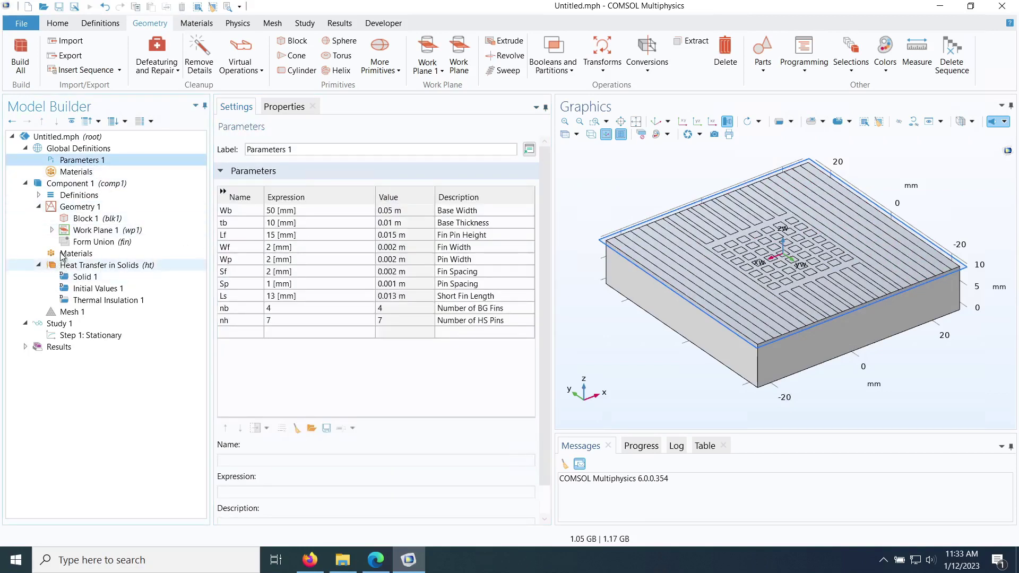
left_click(92, 235)
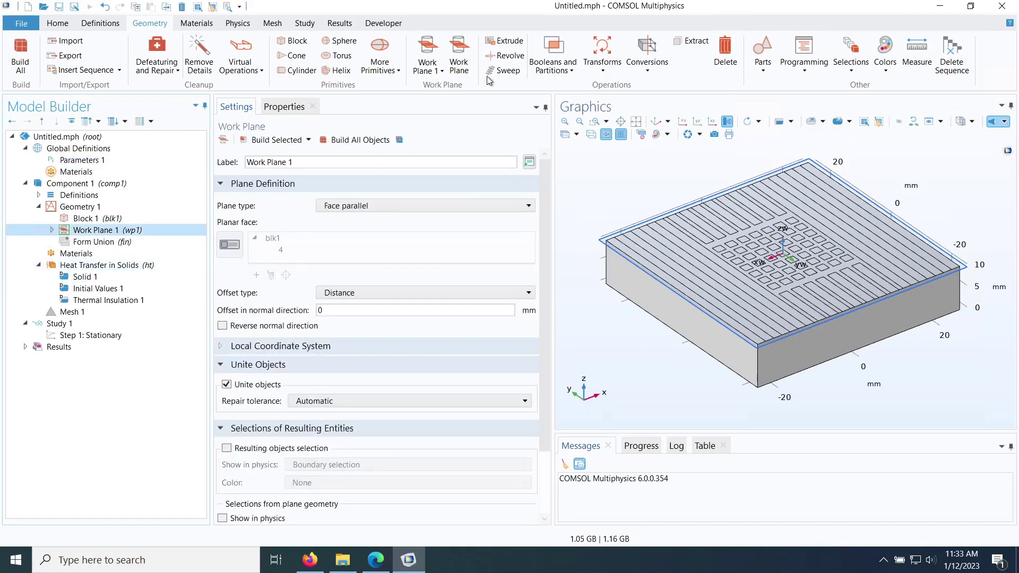
left_click(504, 42)
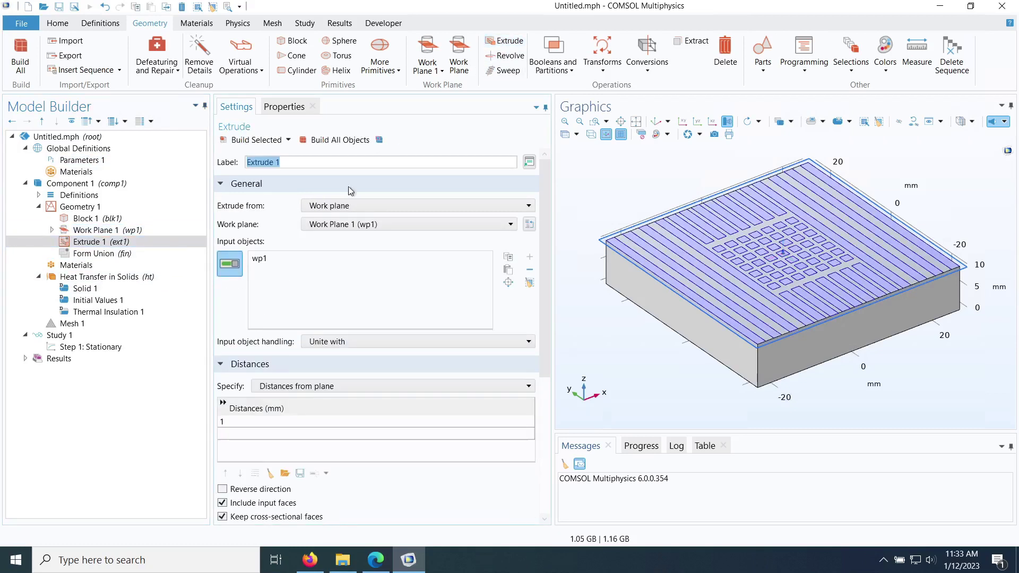
left_click(253, 425)
left_click(252, 425)
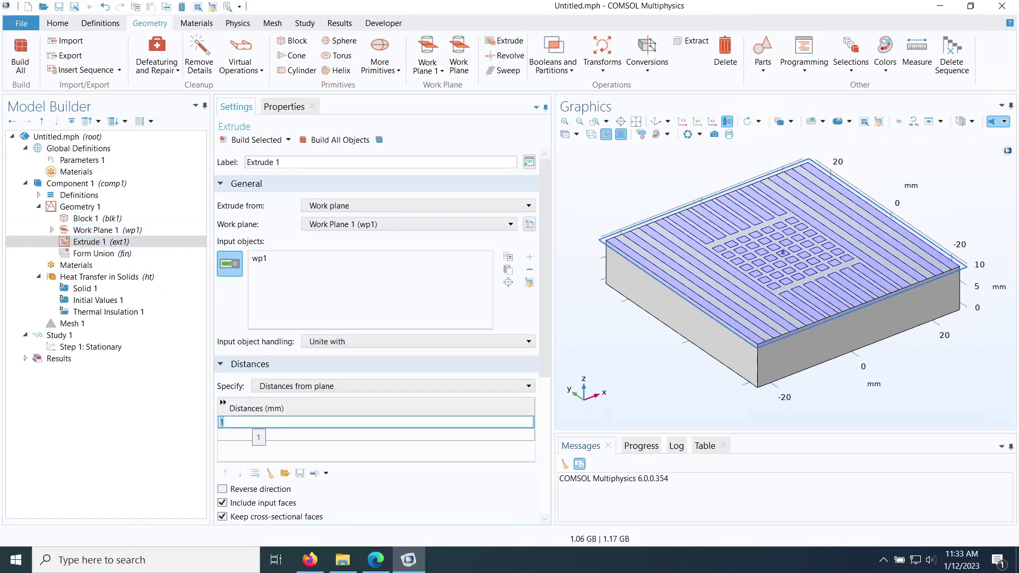
key("Return")
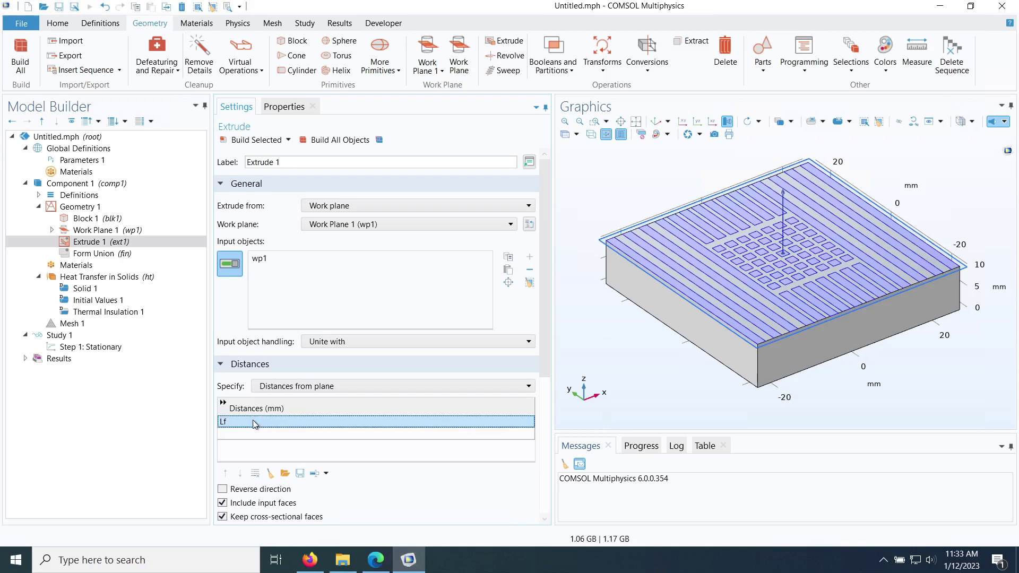
left_click(254, 140)
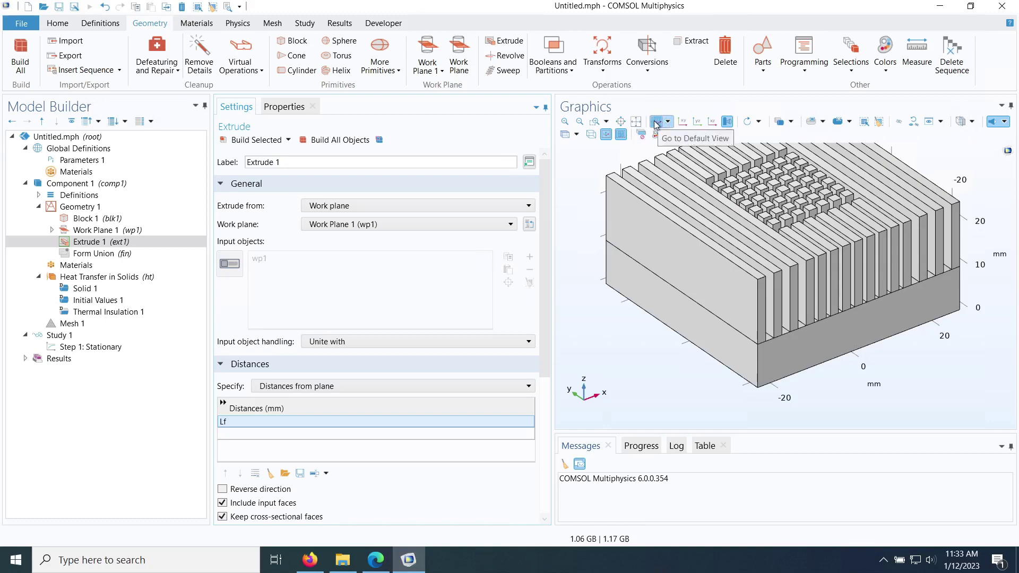
Add a face-parallel work plane on the underside of the base block and open its plane geometry
left_click(636, 122)
left_click_drag(633, 319, 799, 285)
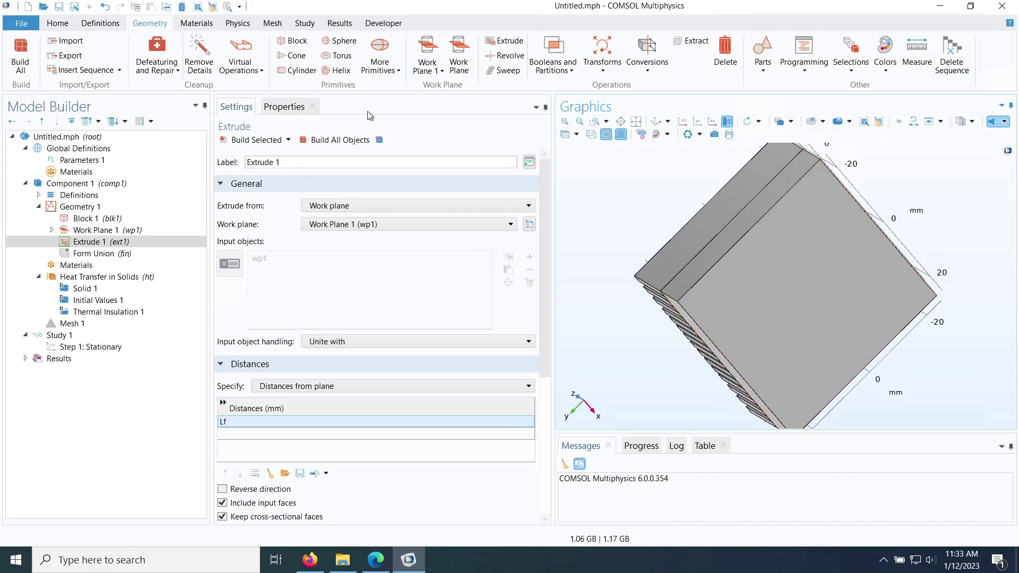
left_click(452, 55)
left_click(307, 209)
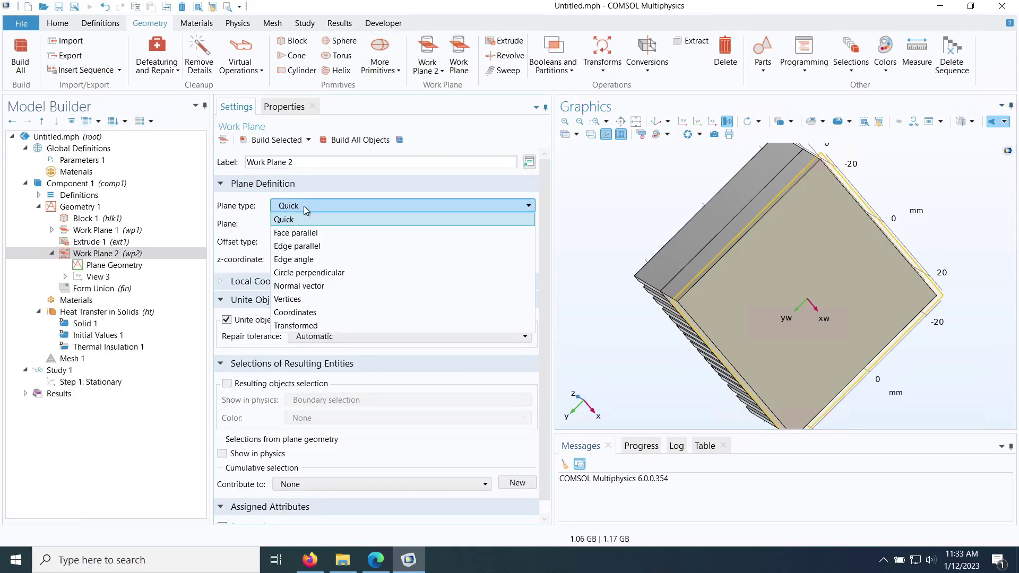
left_click(294, 234)
left_click(805, 291)
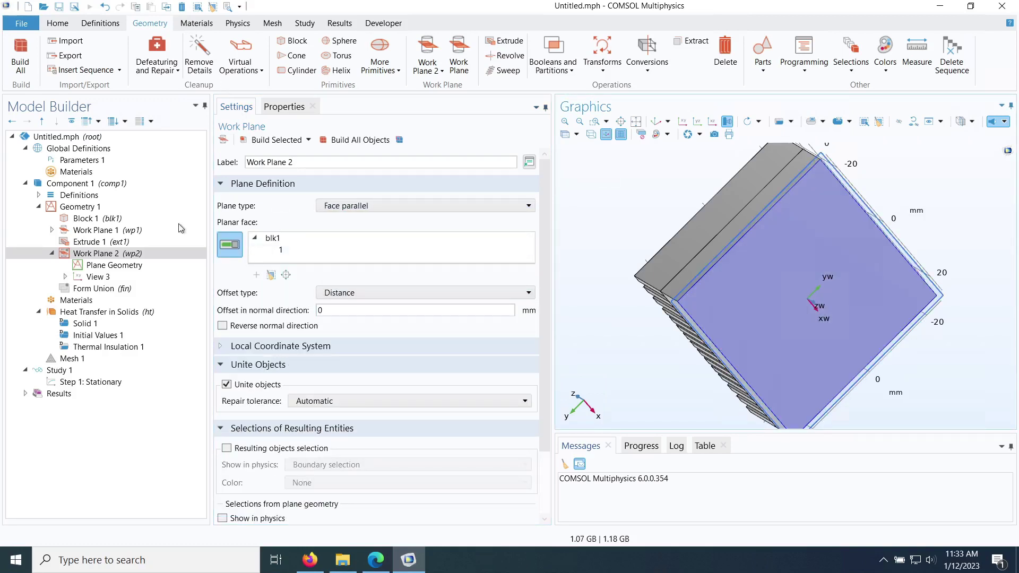
left_click(127, 267)
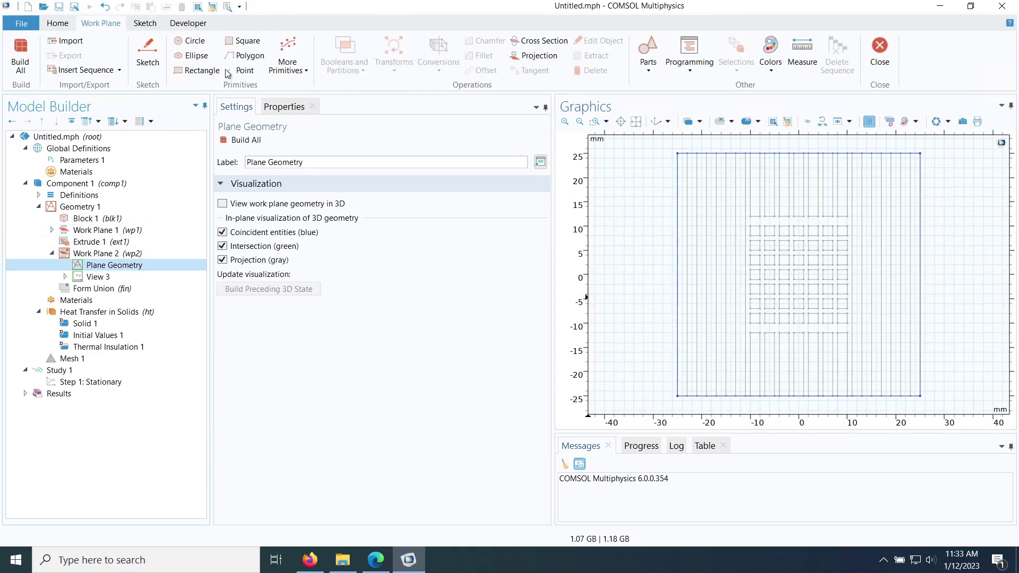
Draw a square with a side length of 20 mm and its corner at xw = -10, yw = -10 on Work Plane 2, and build it
left_click(243, 41)
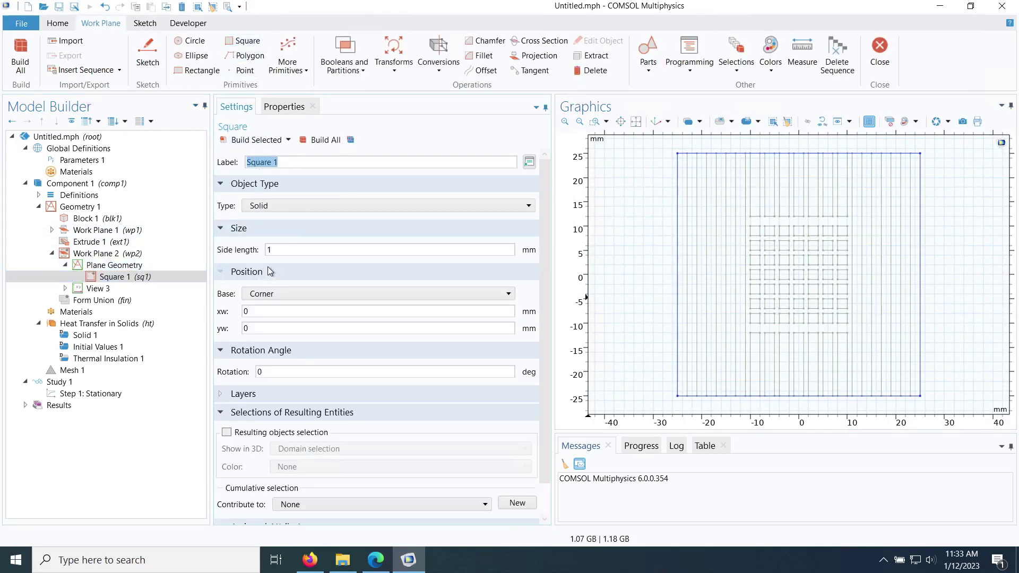
left_click(274, 250)
double_click(270, 250)
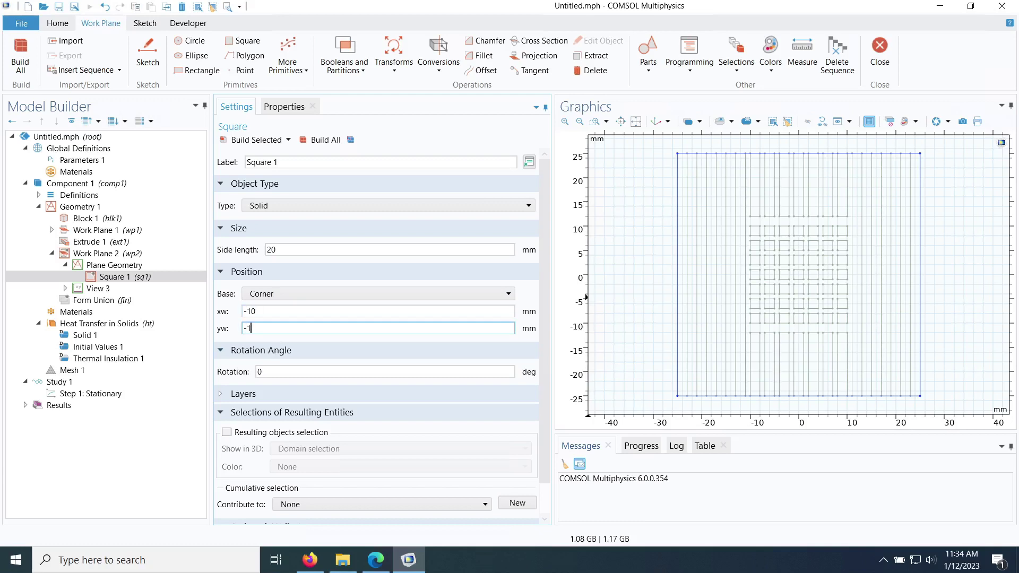
left_click(239, 141)
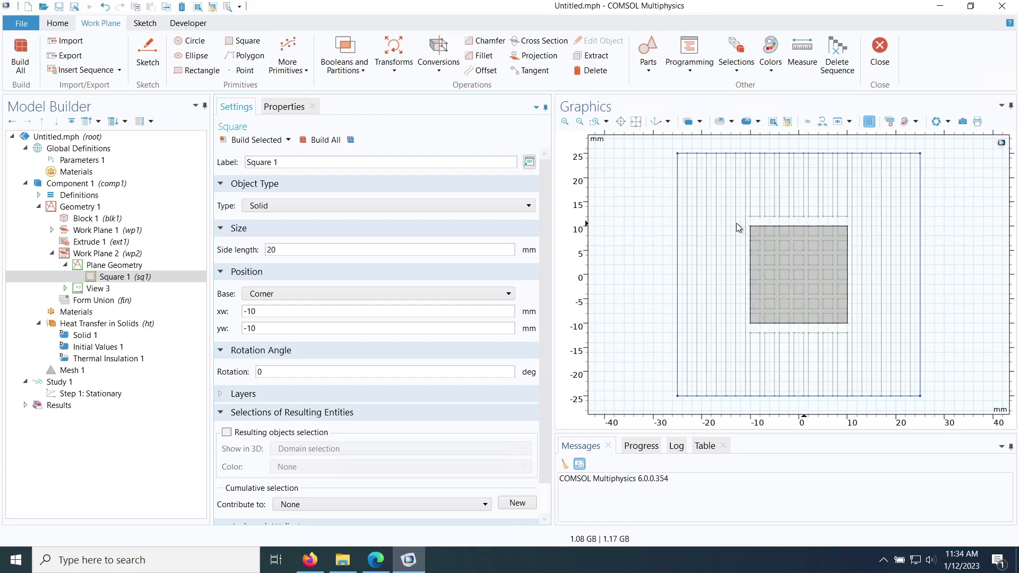
Build Work Plane 2 and the complete geometry, and collapse the Geometry 1 node in the model tree
left_click(101, 254)
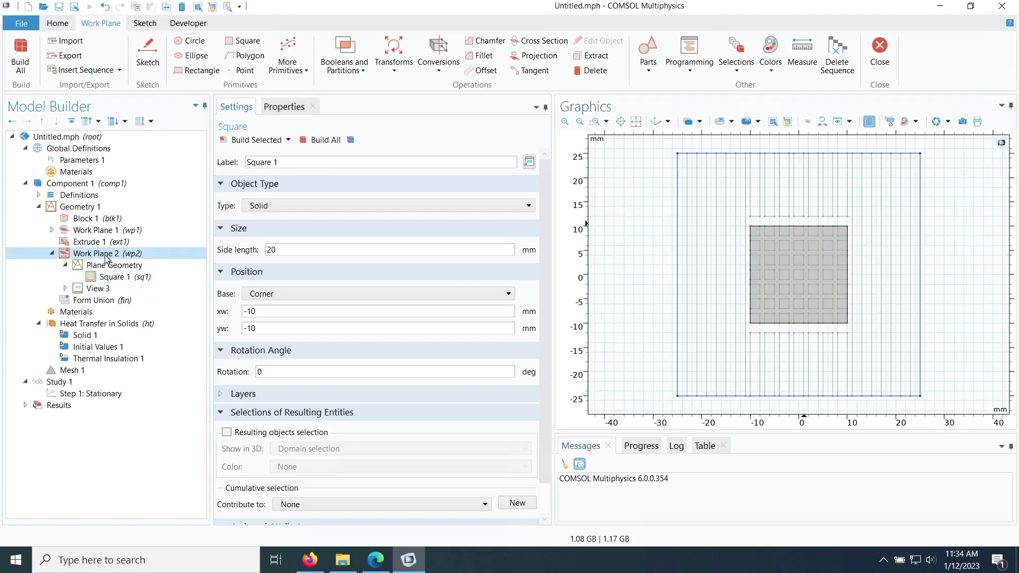
left_click(272, 141)
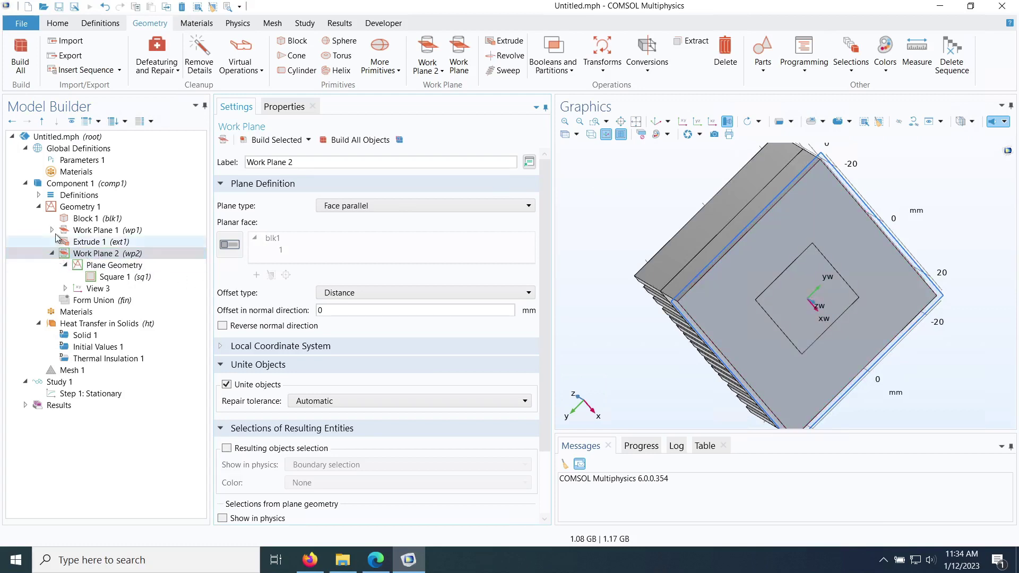
left_click(80, 207)
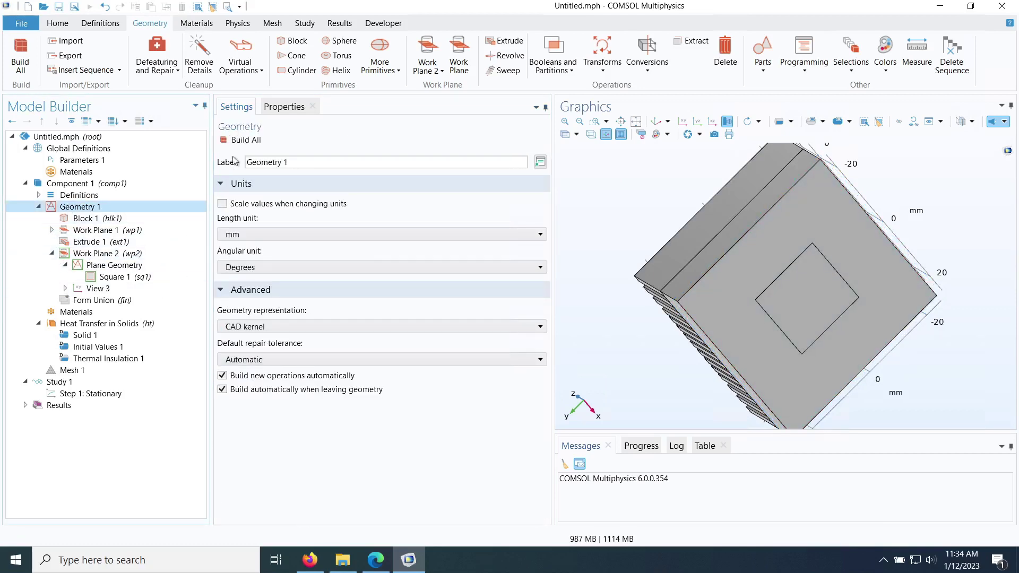
left_click(240, 142)
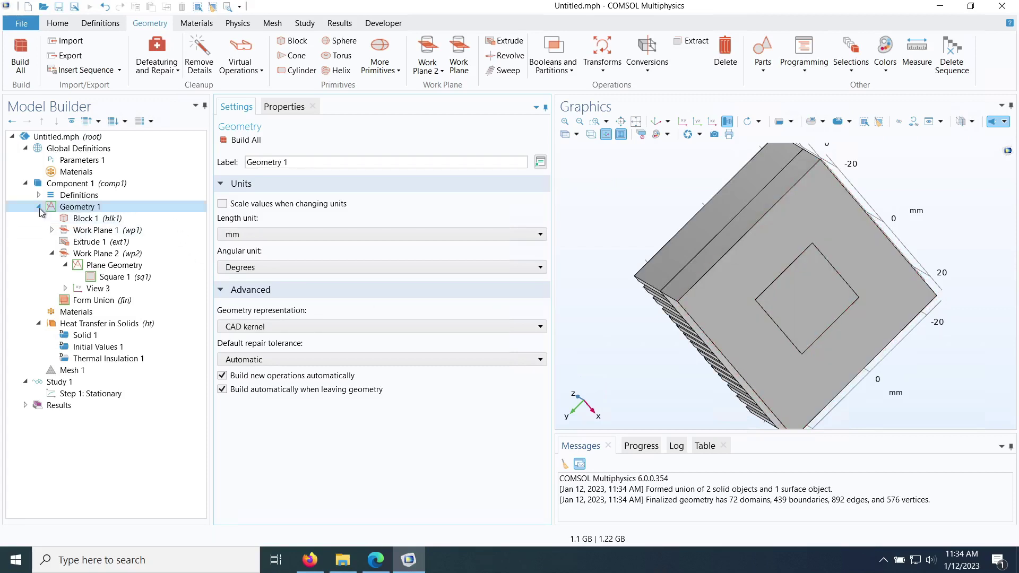
left_click(65, 265)
left_click(51, 253)
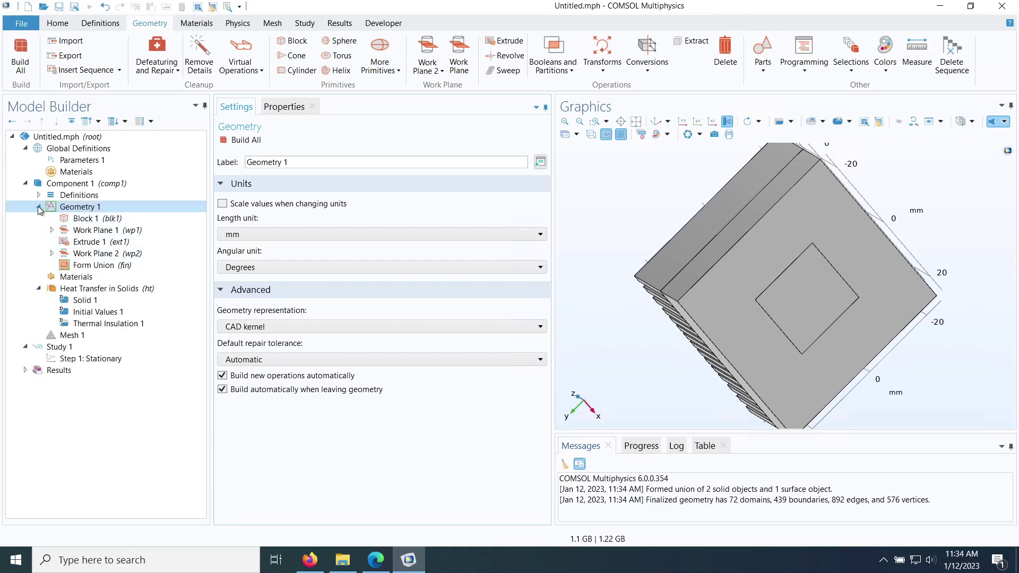
left_click(39, 207)
Add the built-in material Copper to all domains of the heat sink and collapse the component's Materials node
left_click(75, 219)
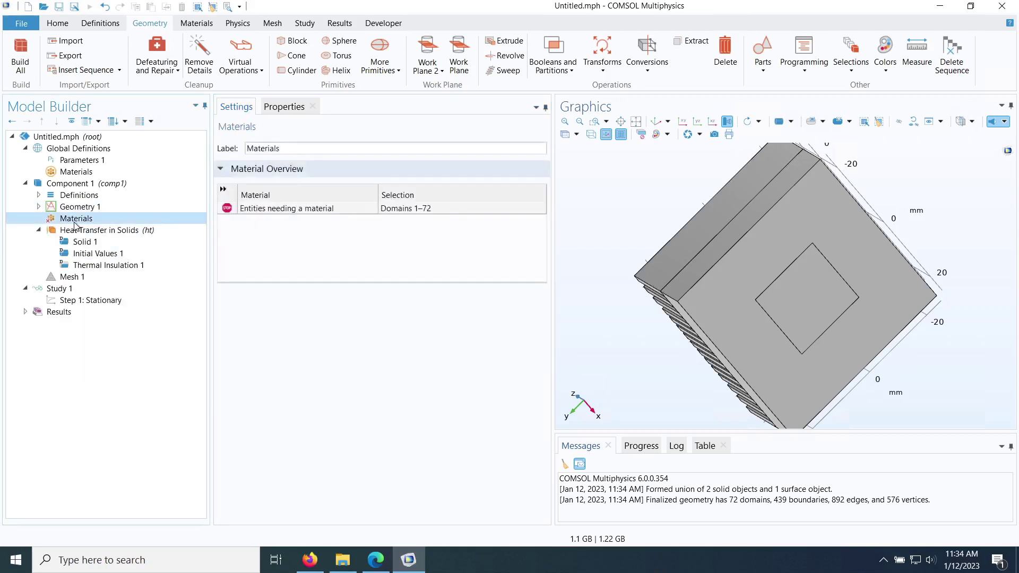
right_click(73, 223)
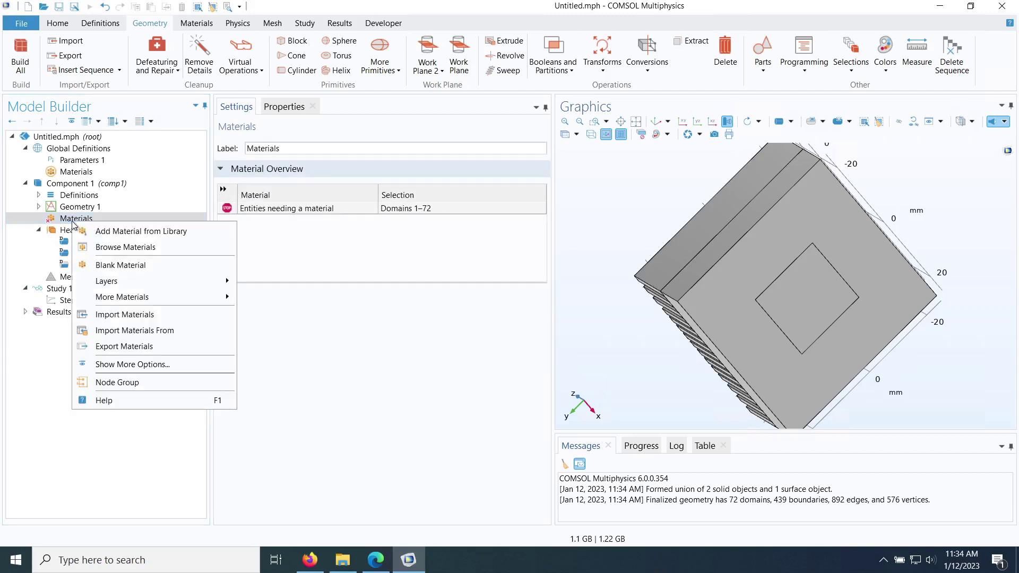
left_click(126, 233)
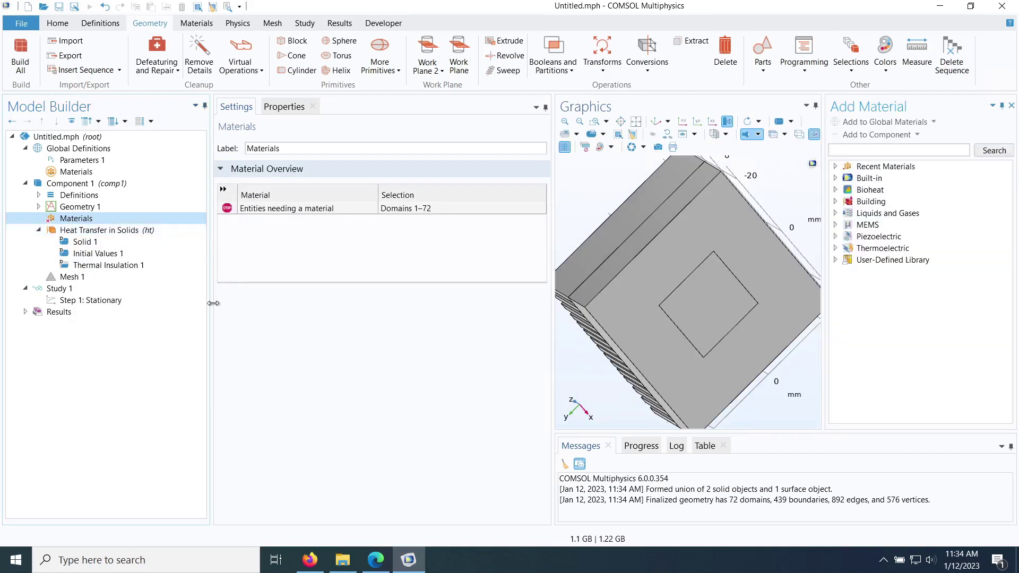
left_click(839, 179)
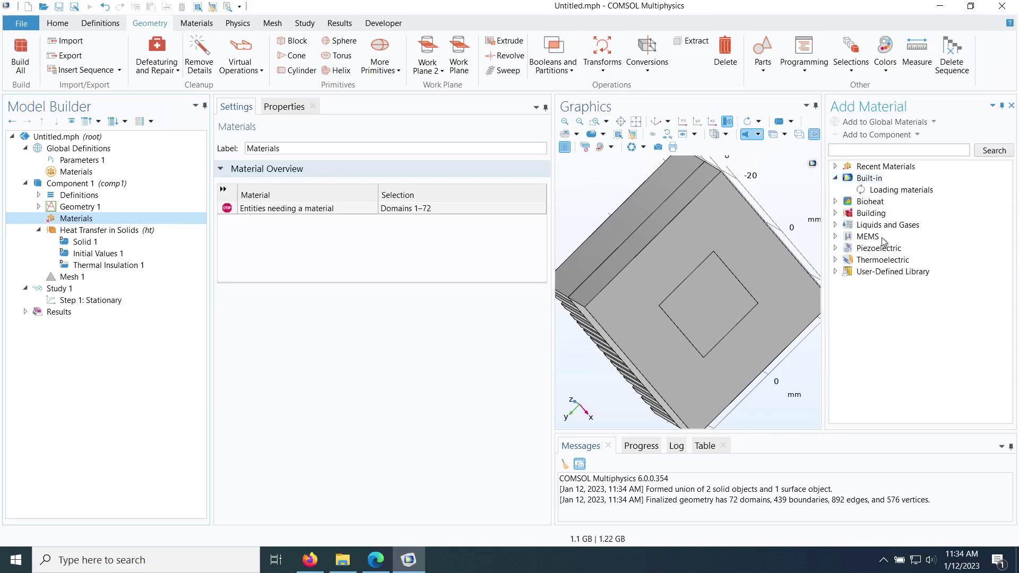
left_click(899, 320)
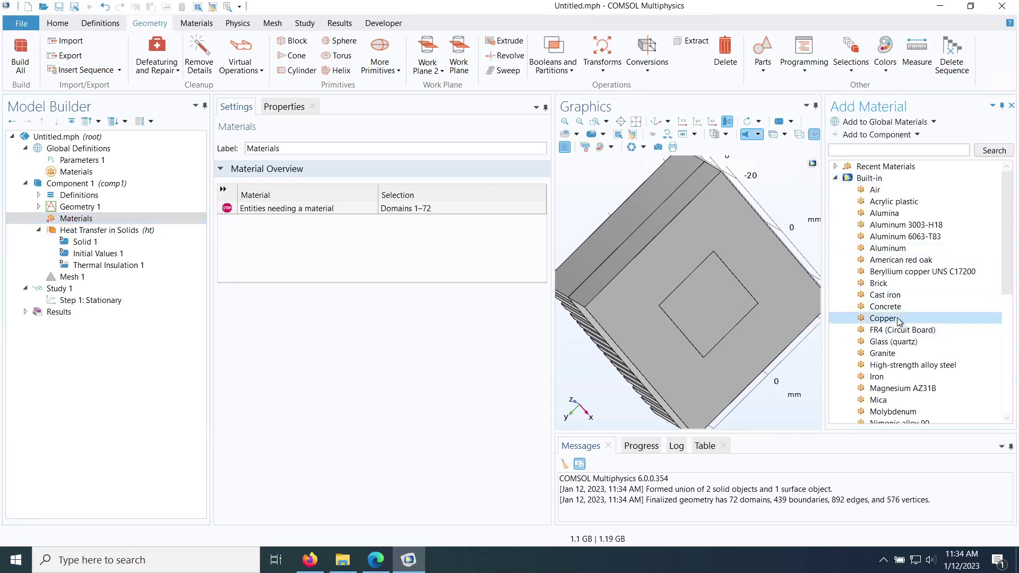
left_click(1012, 106)
left_click_drag(792, 265, 818, 171)
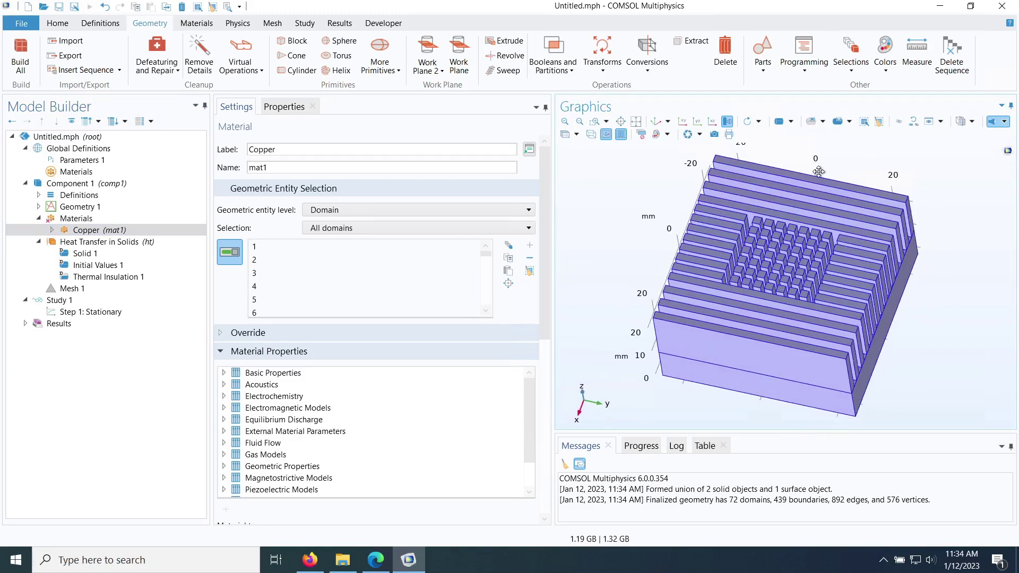
left_click(75, 222)
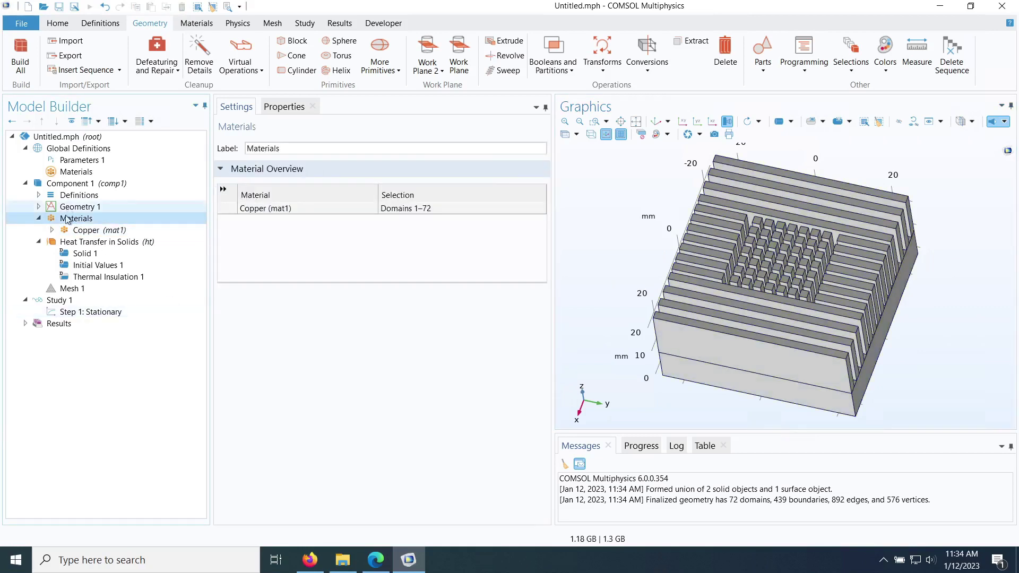
left_click(39, 219)
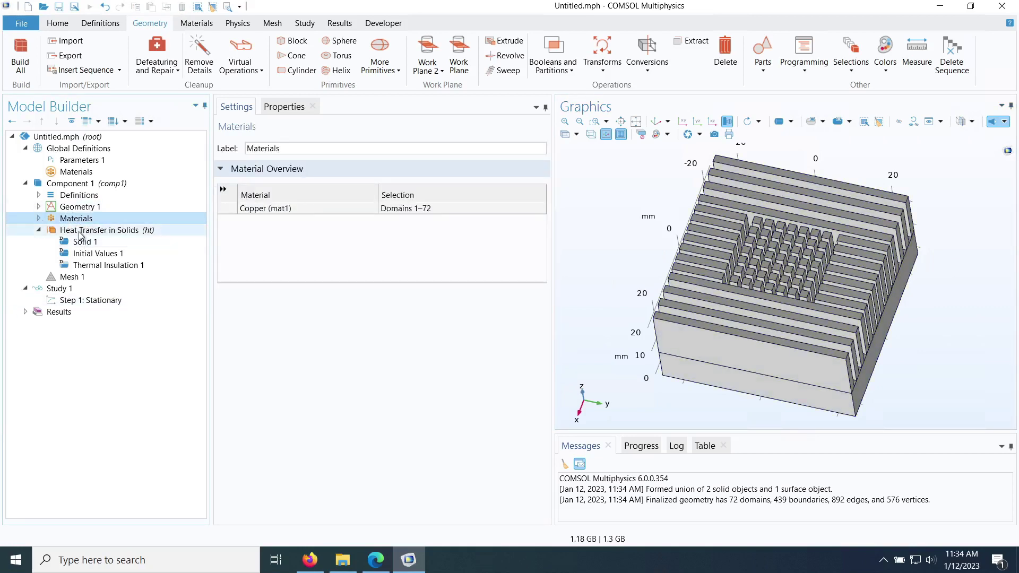
Open the Heat Transfer in Solids settings and widen the graphics area by narrowing the settings and the model tree
left_click(115, 233)
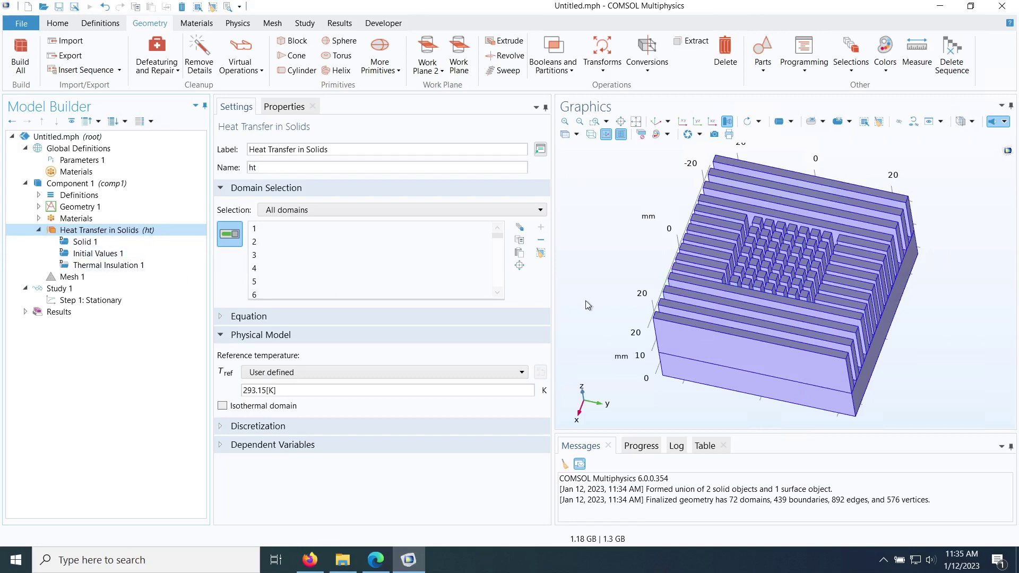
left_click_drag(552, 279, 375, 279)
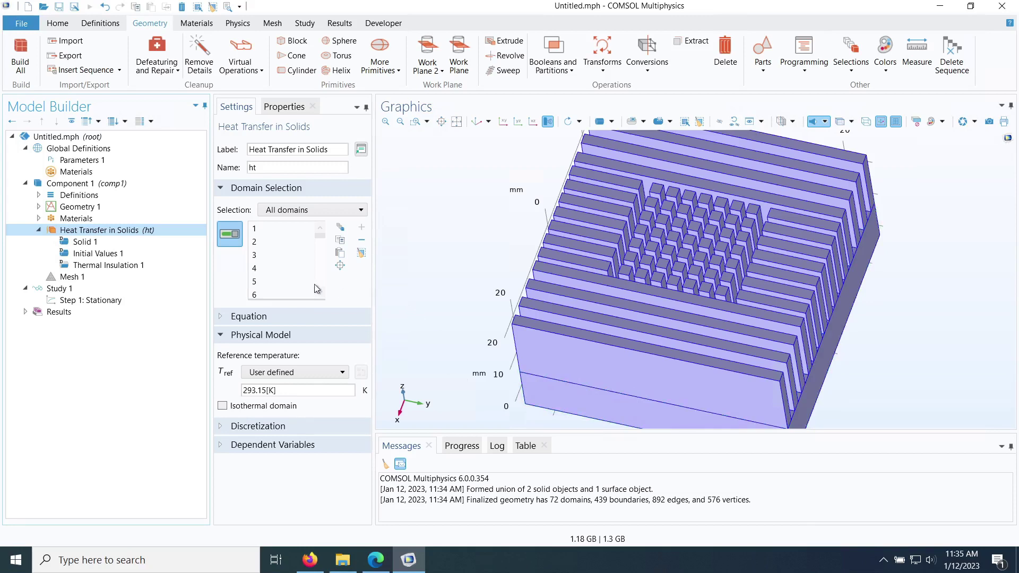
left_click_drag(211, 269, 173, 269)
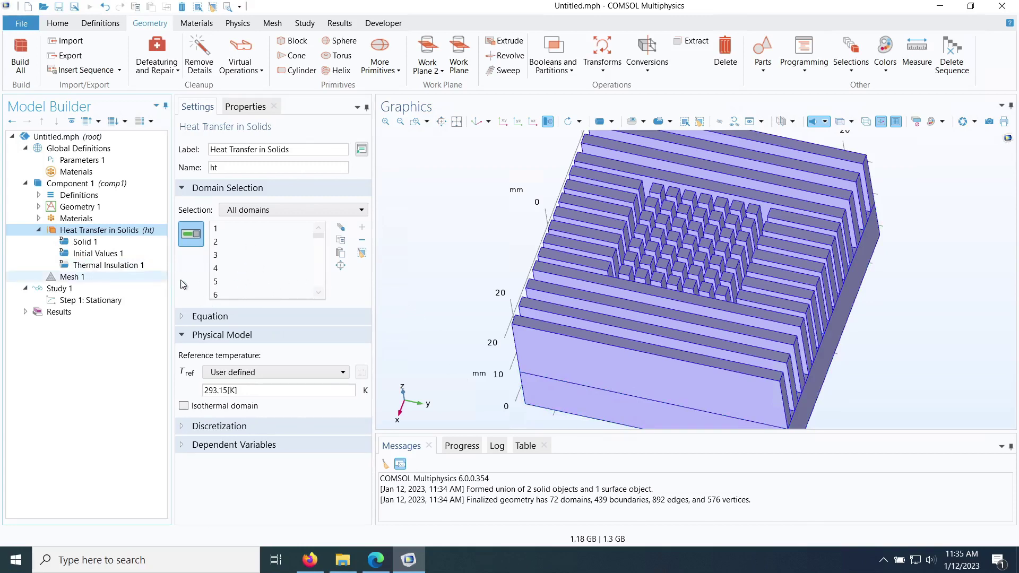
Add a heat flux on the central square of the base's underside, with the flux type Heat rate and a value of 20 W
left_click_drag(466, 267, 647, 282)
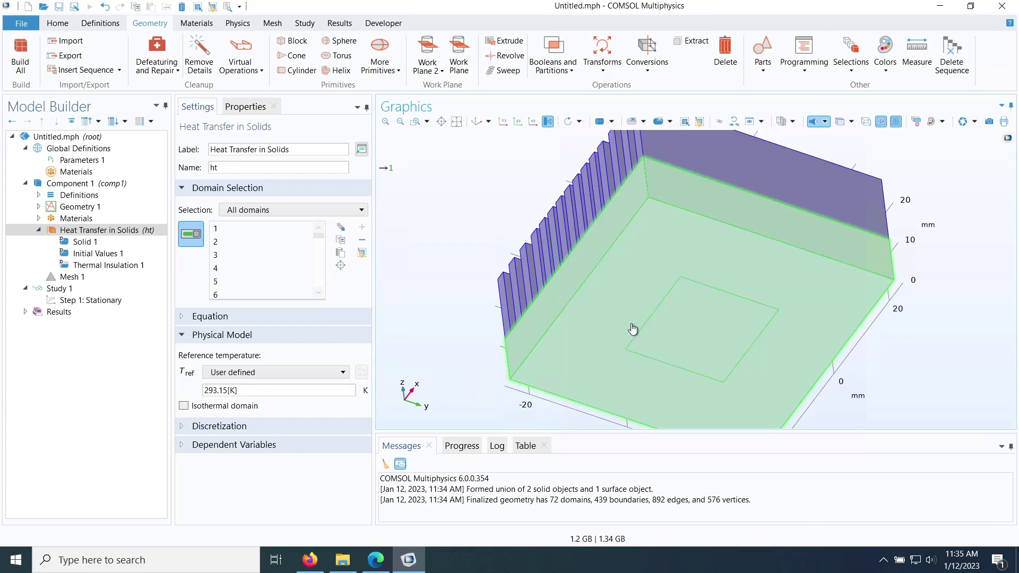
right_click(83, 231)
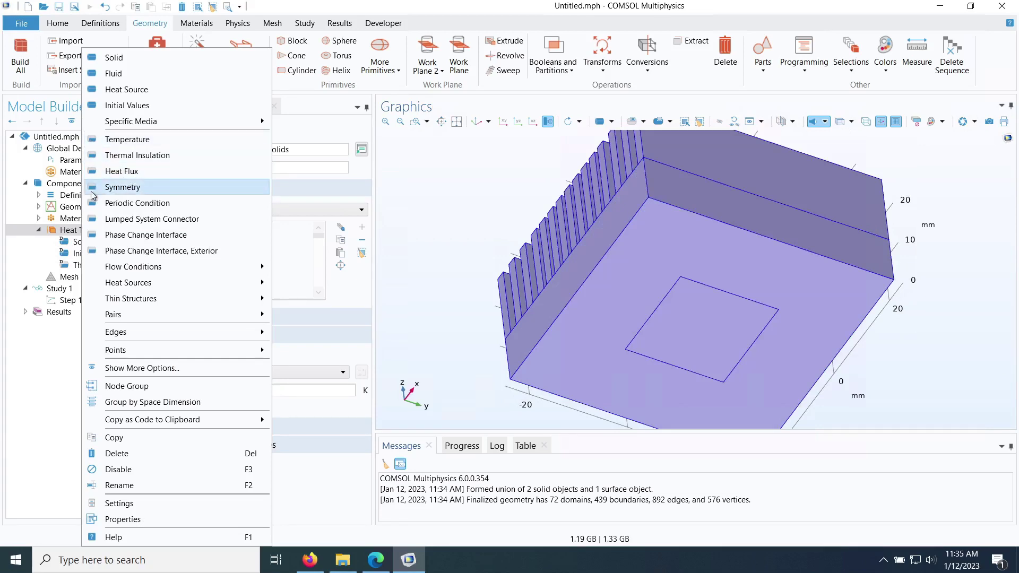
left_click(120, 172)
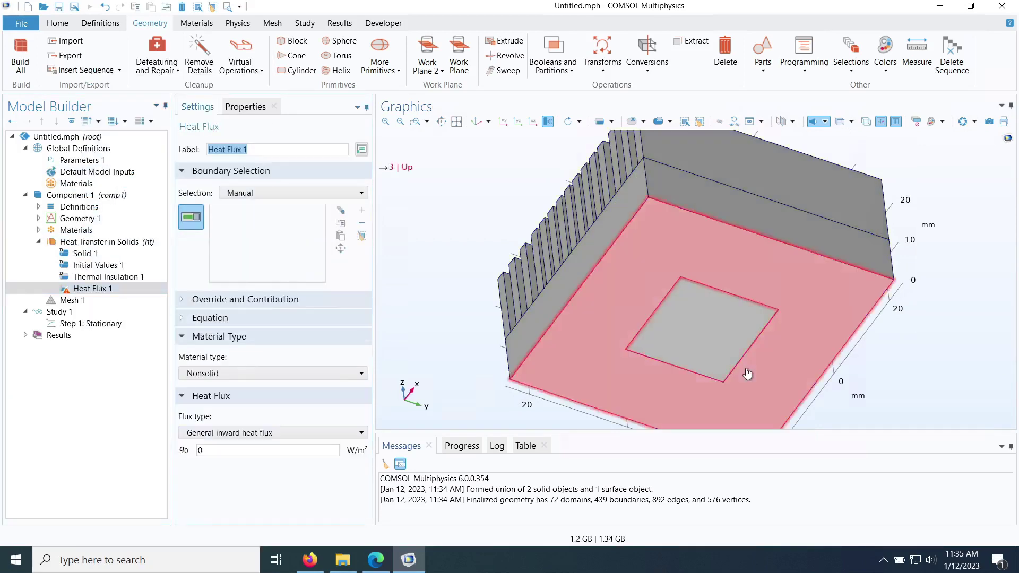
left_click(700, 318)
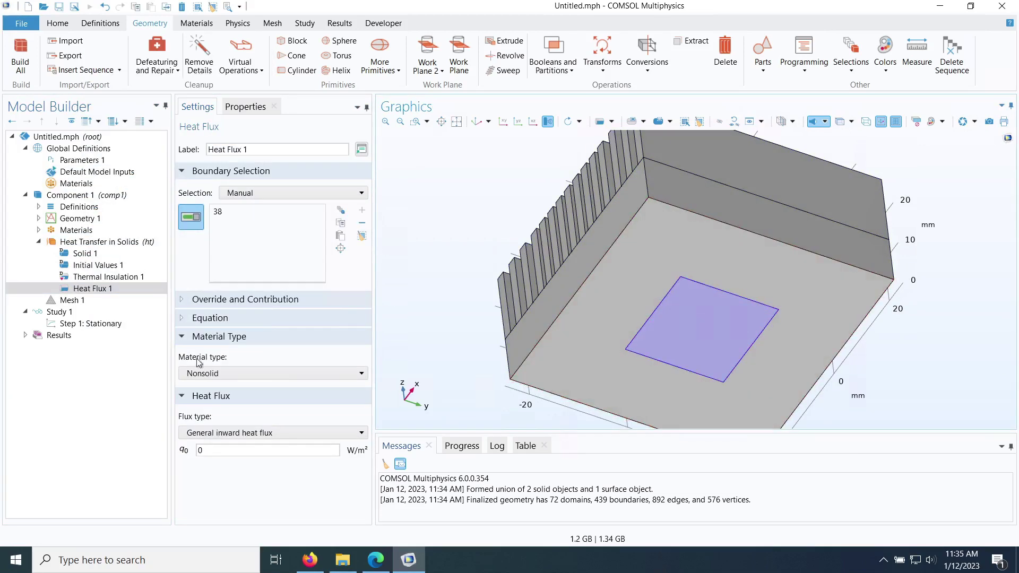
left_click(221, 433)
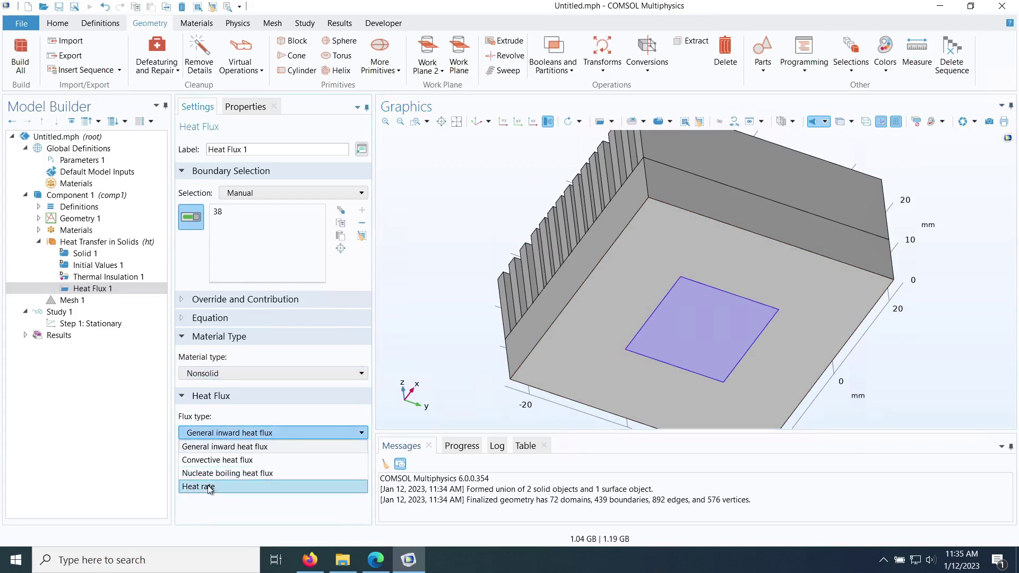
left_click(209, 485)
left_click(201, 451)
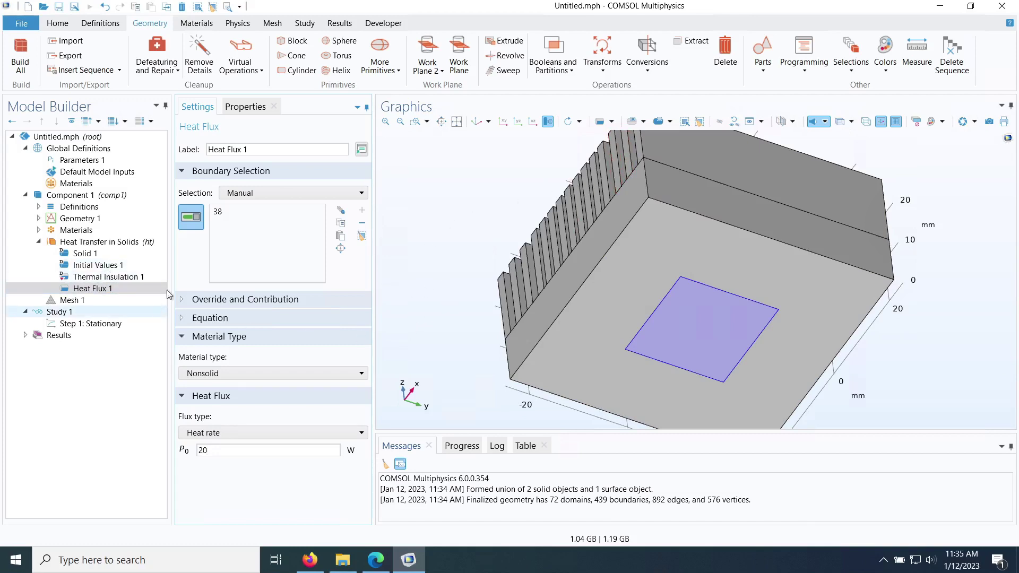
Add a second heat flux on the underside face around the square, set to a heat rate of 30 W, and review both heat fluxes
left_click(80, 241)
right_click(79, 241)
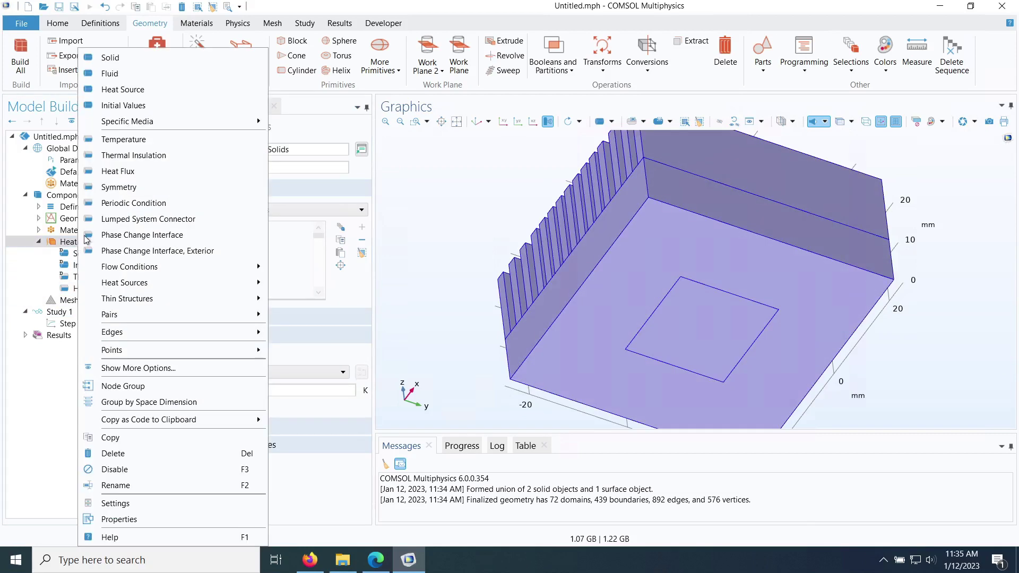
left_click(117, 171)
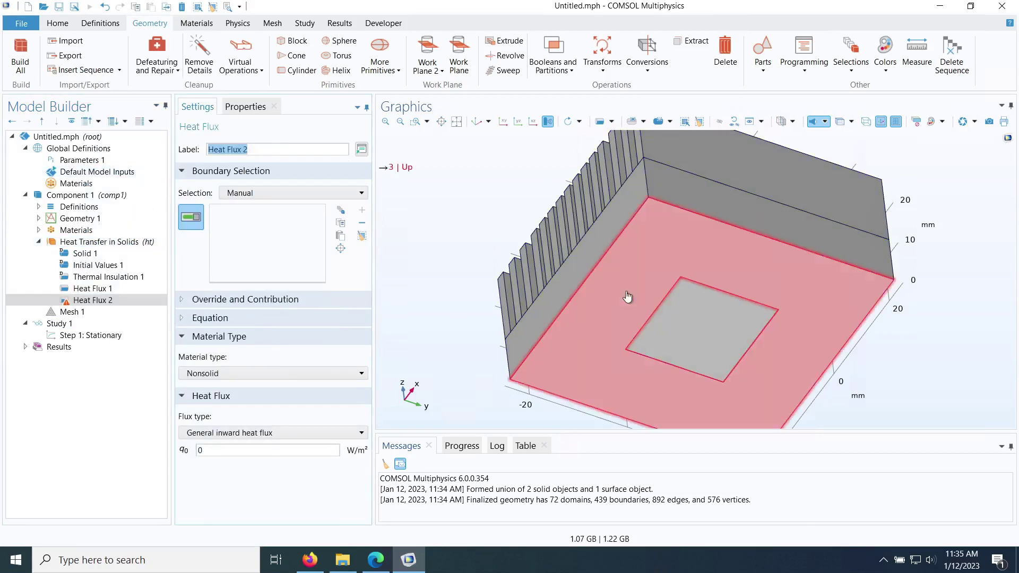
left_click(649, 250)
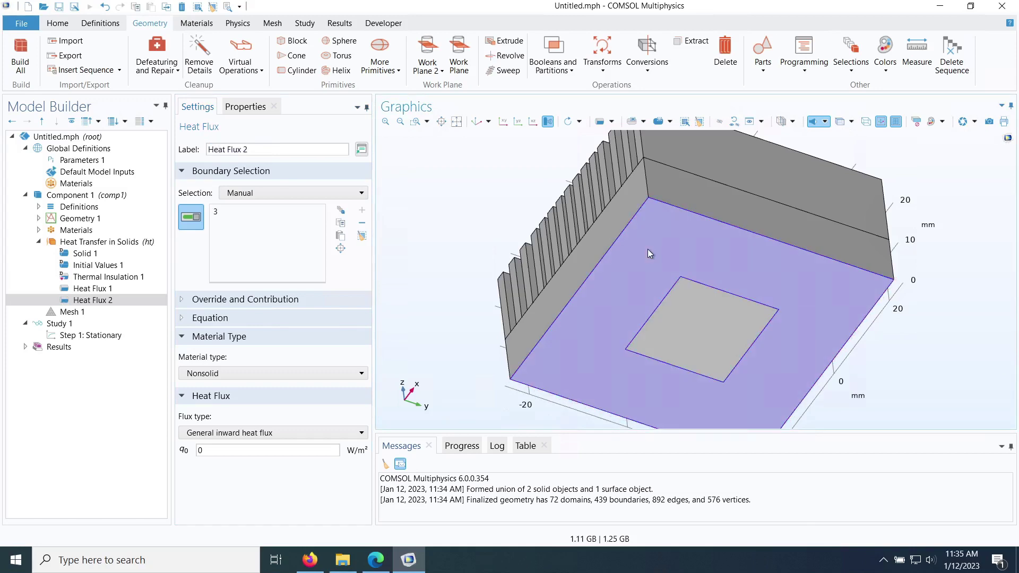
left_click(212, 434)
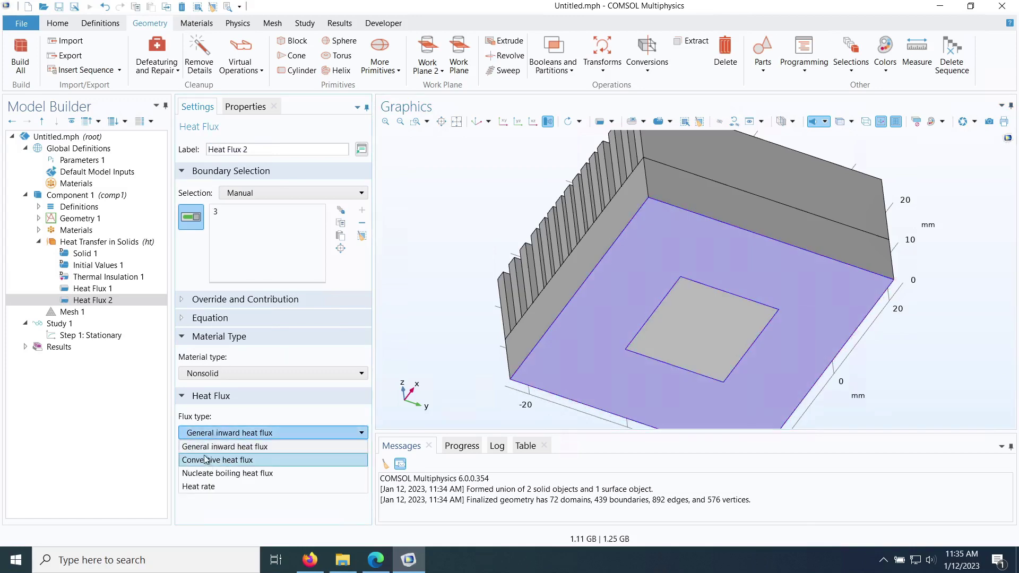
left_click(205, 485)
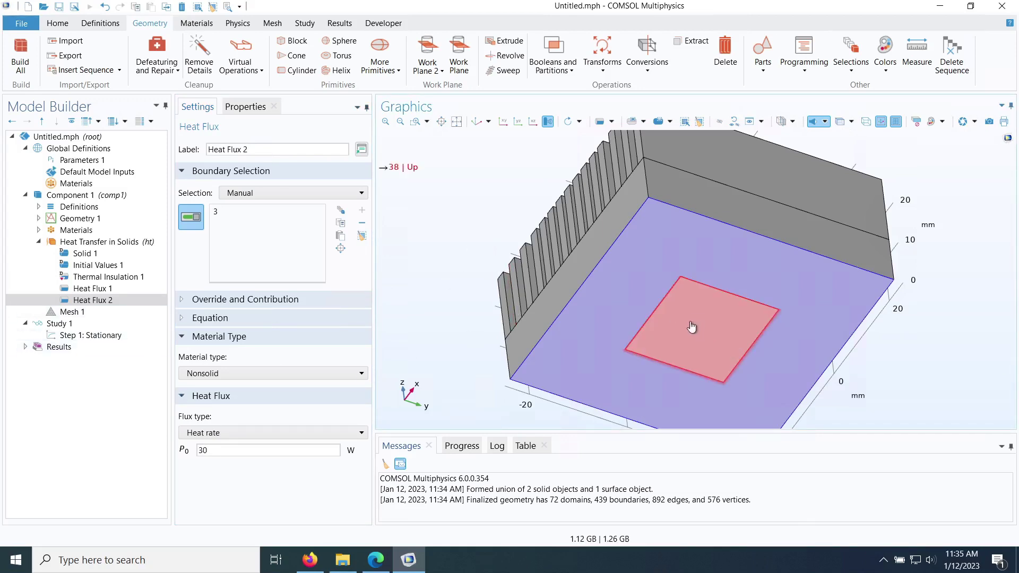
left_click(90, 288)
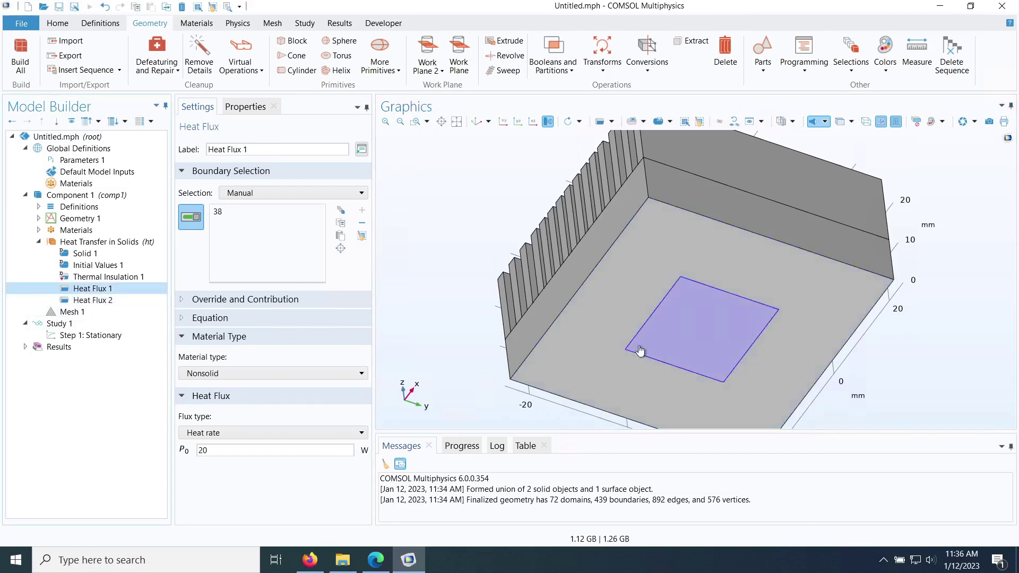
left_click(74, 302)
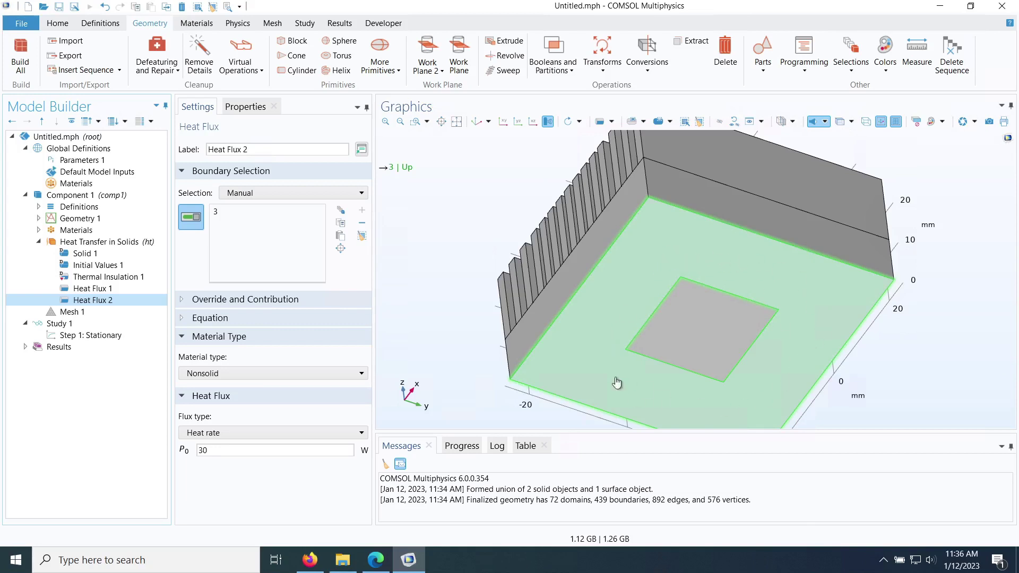
Add a third heat flux and box-select all the fin and pin faces together with the base's exposed upper surfaces
left_click_drag(955, 264, 924, 362)
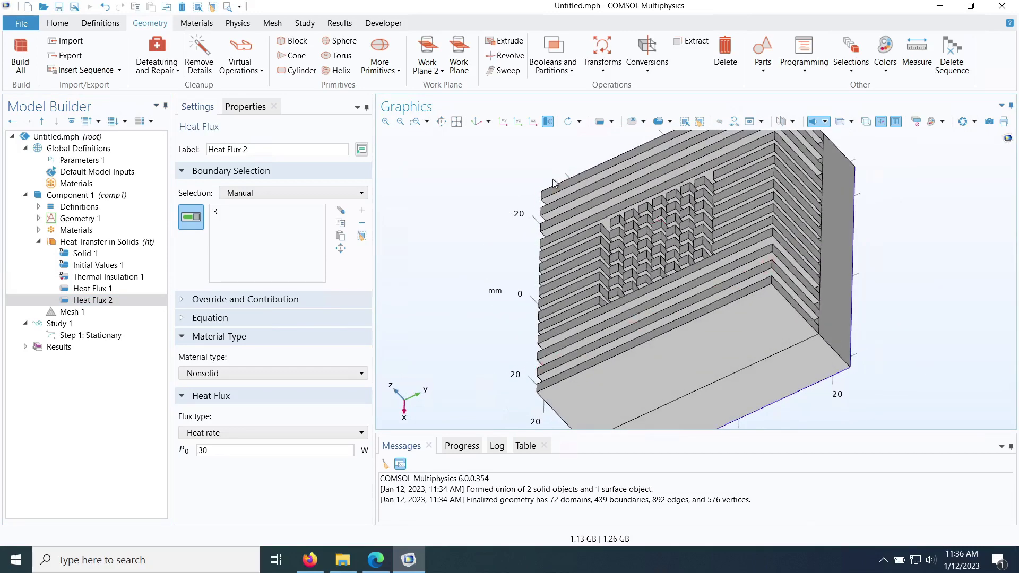
left_click(533, 123)
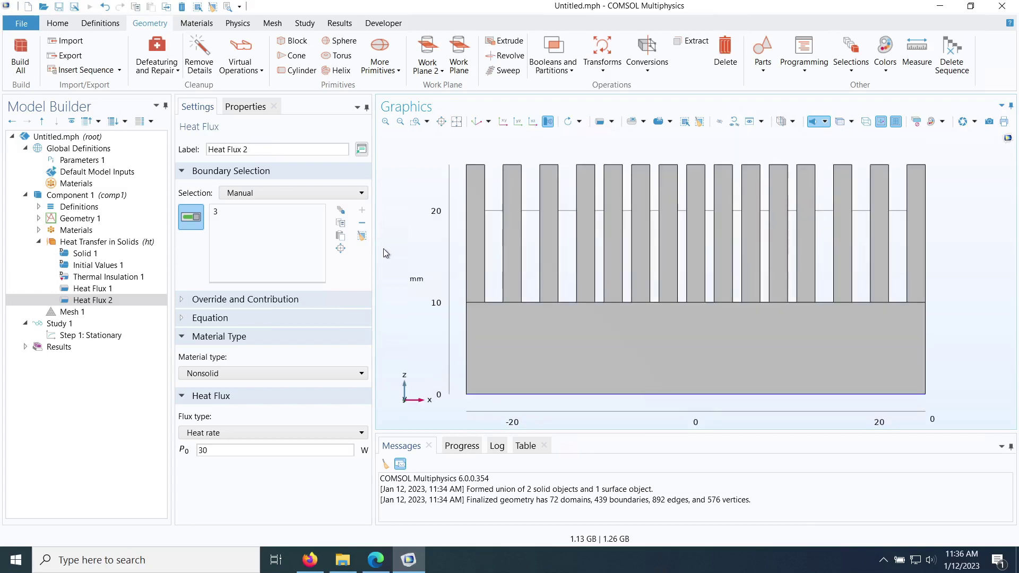
right_click(82, 242)
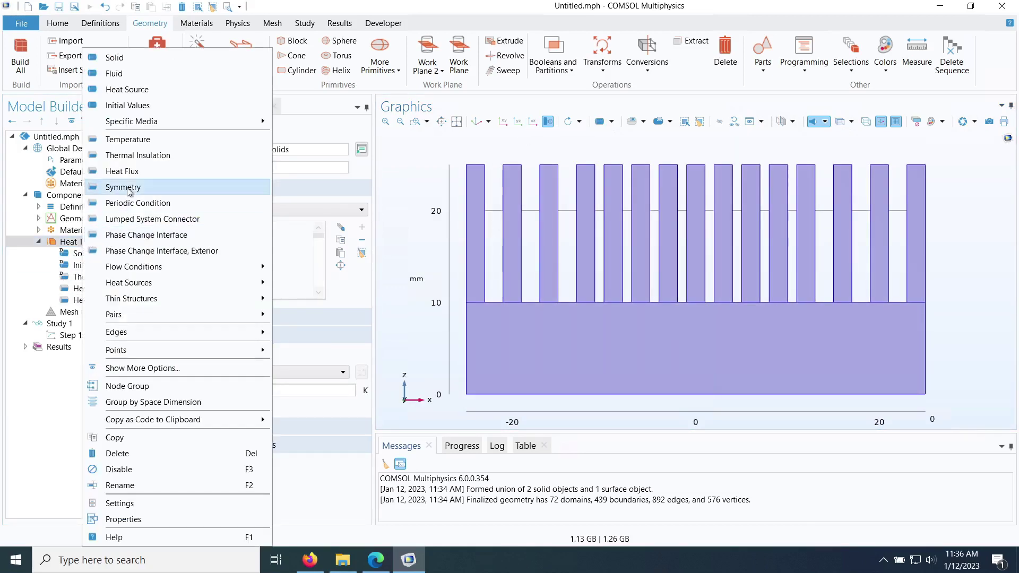
left_click(122, 171)
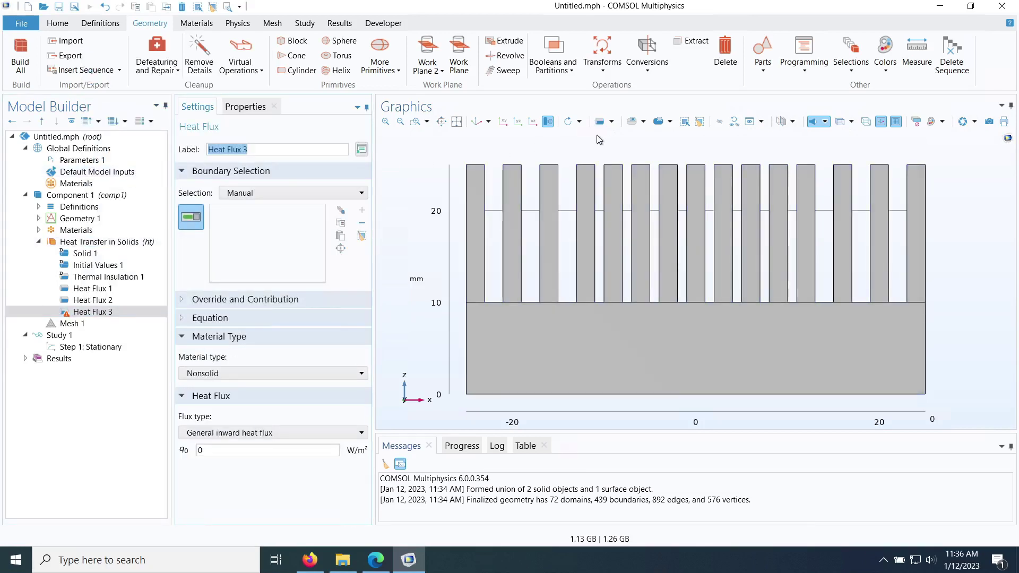
left_click(631, 121)
left_click_drag(453, 154, 968, 317)
left_click_drag(412, 263, 536, 287)
Make the fins' heat flux convective with a user-defined heat transfer coefficient of 24 W/(m²·K) and collapse the Heat Transfer in Solids node
left_click(275, 431)
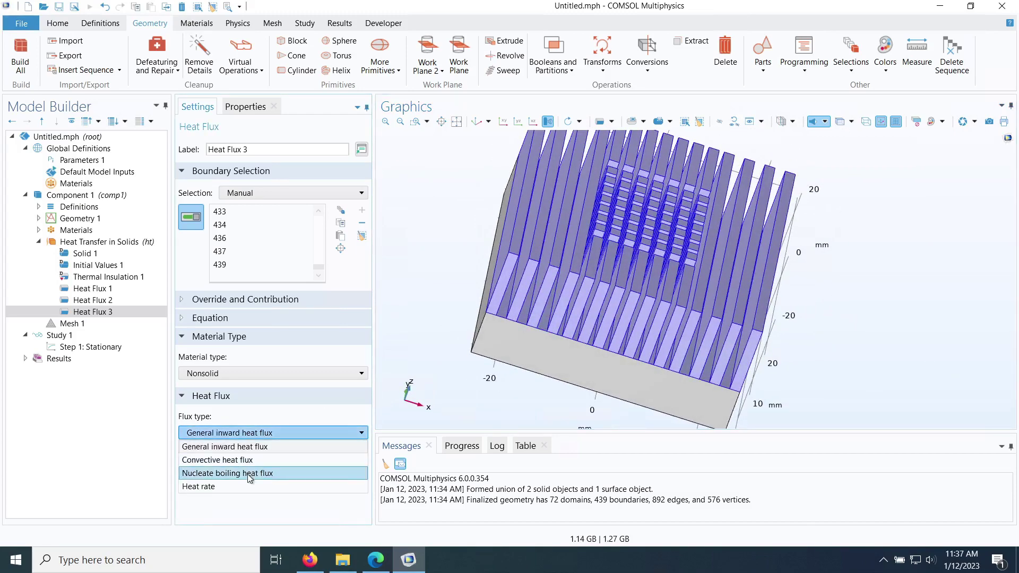
left_click(236, 459)
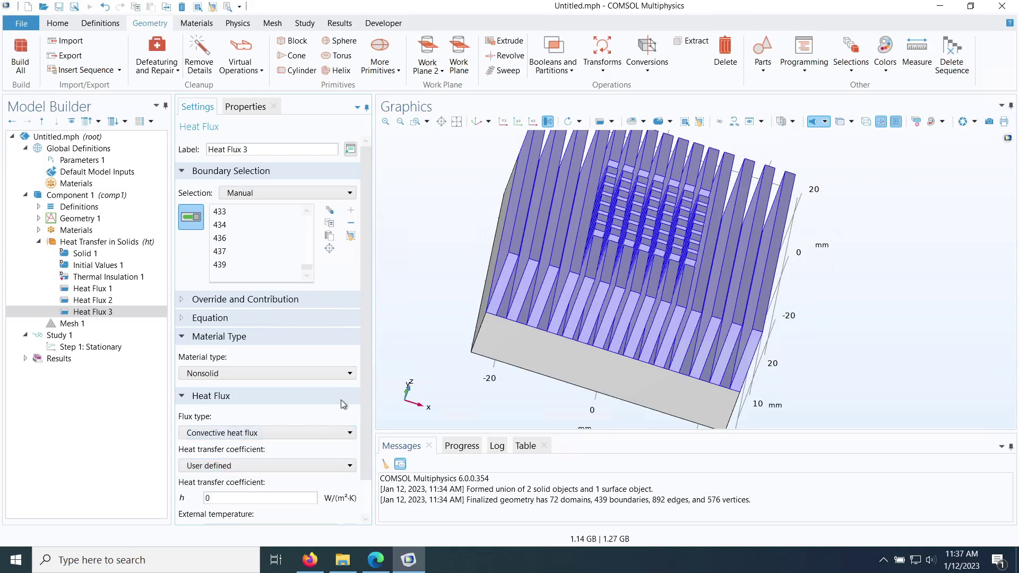
scroll(365, 362, "down", 2)
left_click(207, 460)
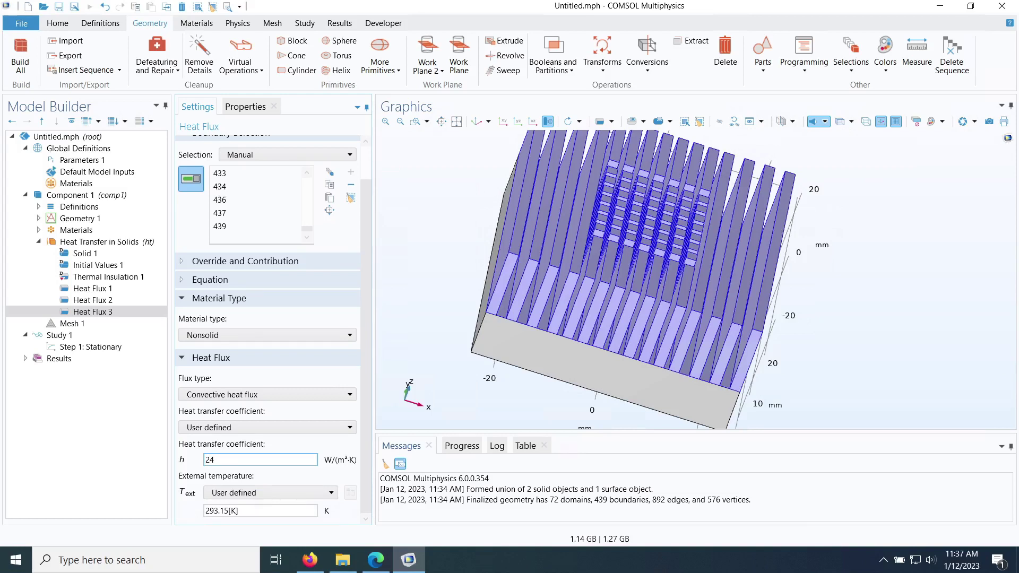
left_click(199, 465)
left_click(213, 460)
key("Tab")
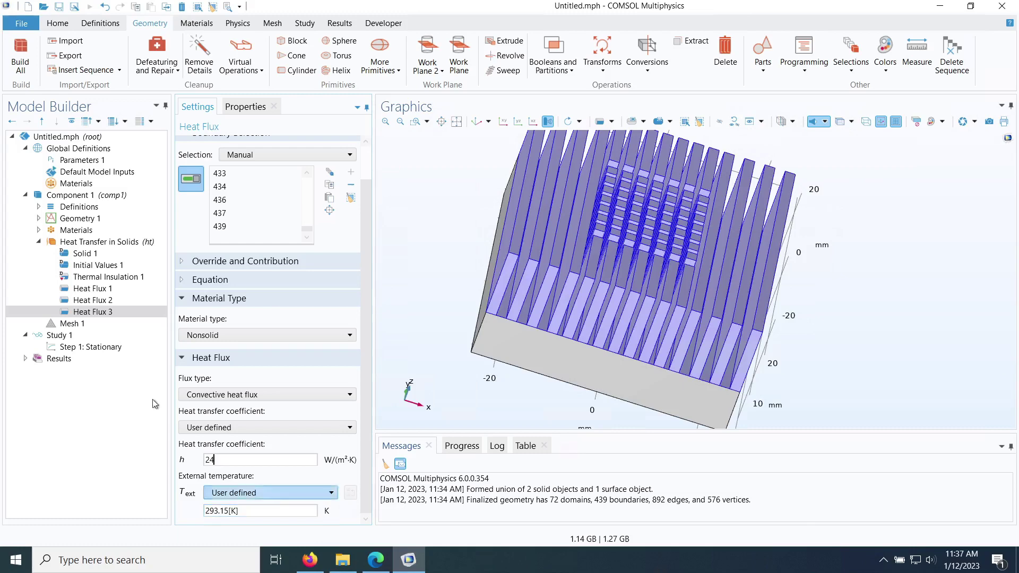
left_click(39, 243)
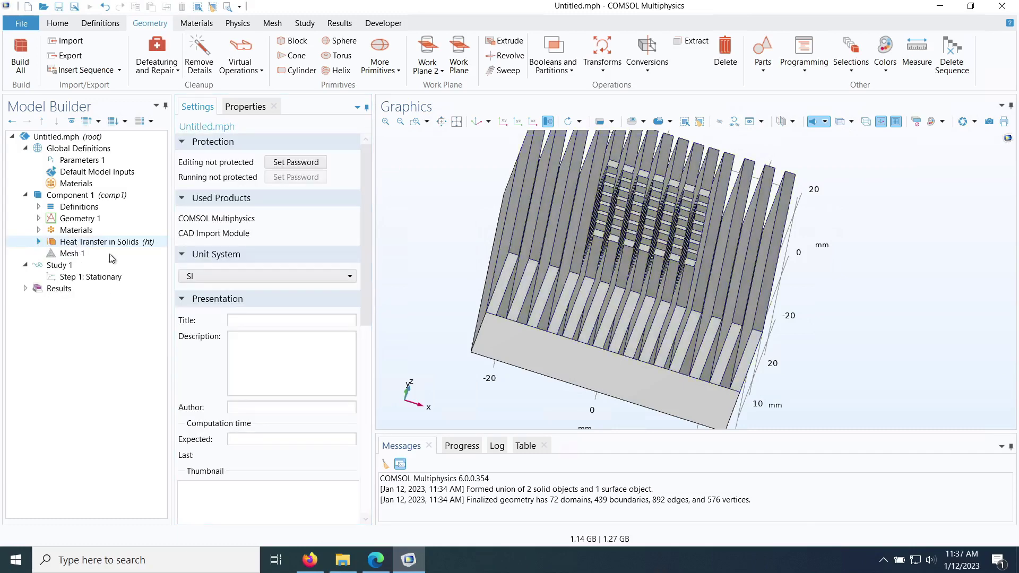
Save the model in the Examples folder as "Air-cooled heat sink with hot spot"
left_click(59, 11)
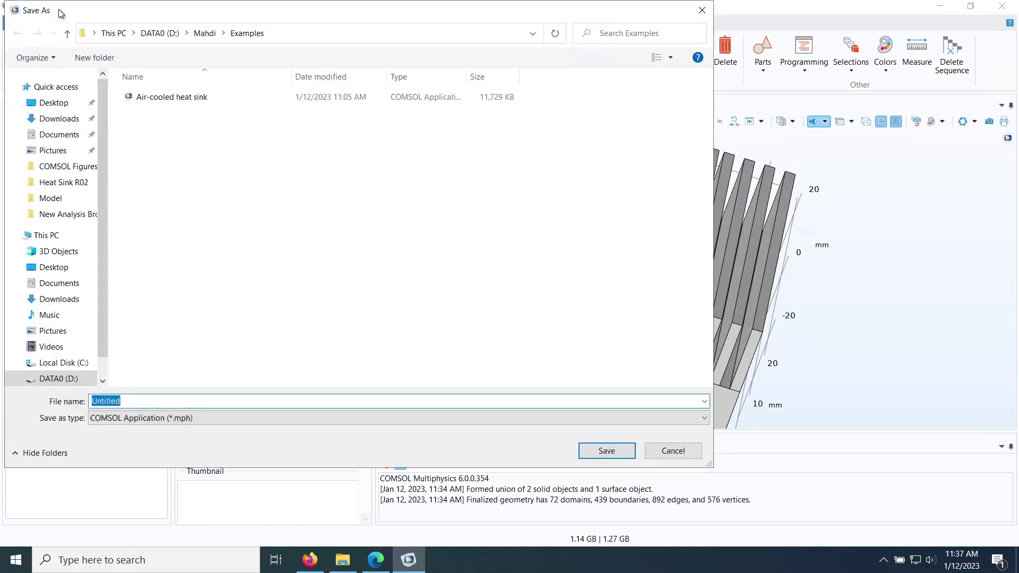
left_click(194, 98)
left_click(127, 402)
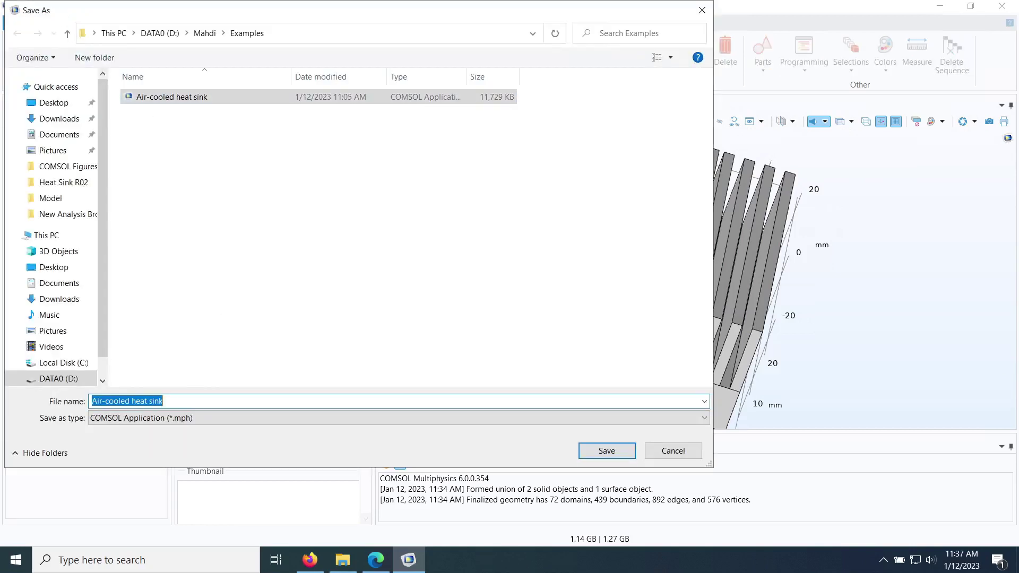
left_click(164, 401)
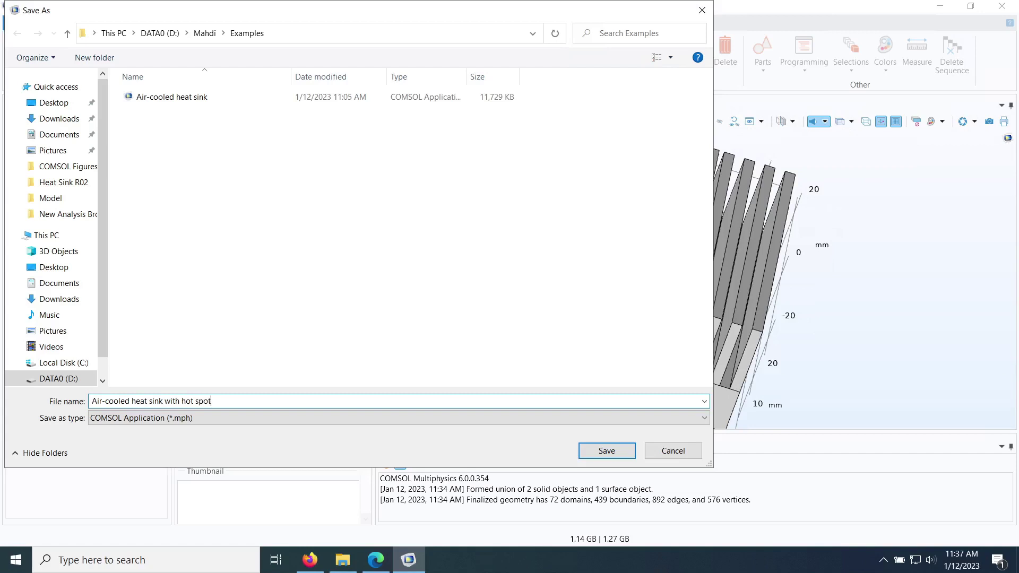
left_click(590, 452)
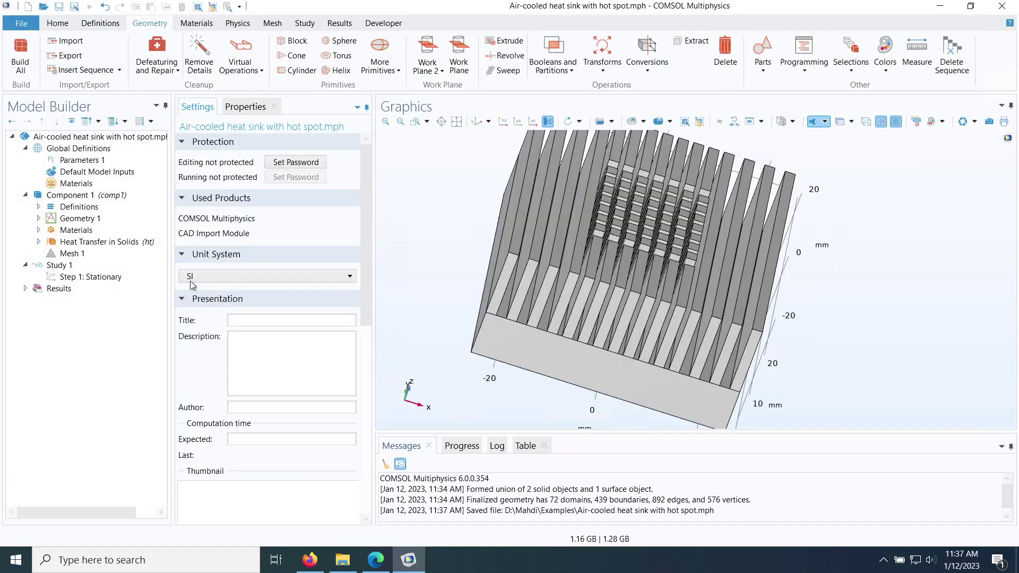
Build the physics-controlled mesh with the Fine element size and inspect it from below
left_click(72, 255)
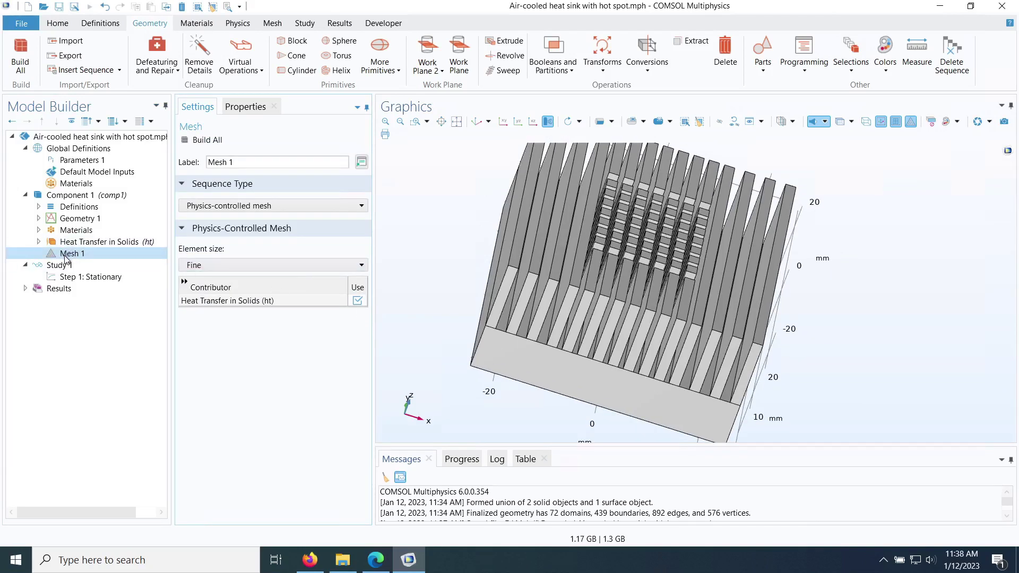
left_click(201, 267)
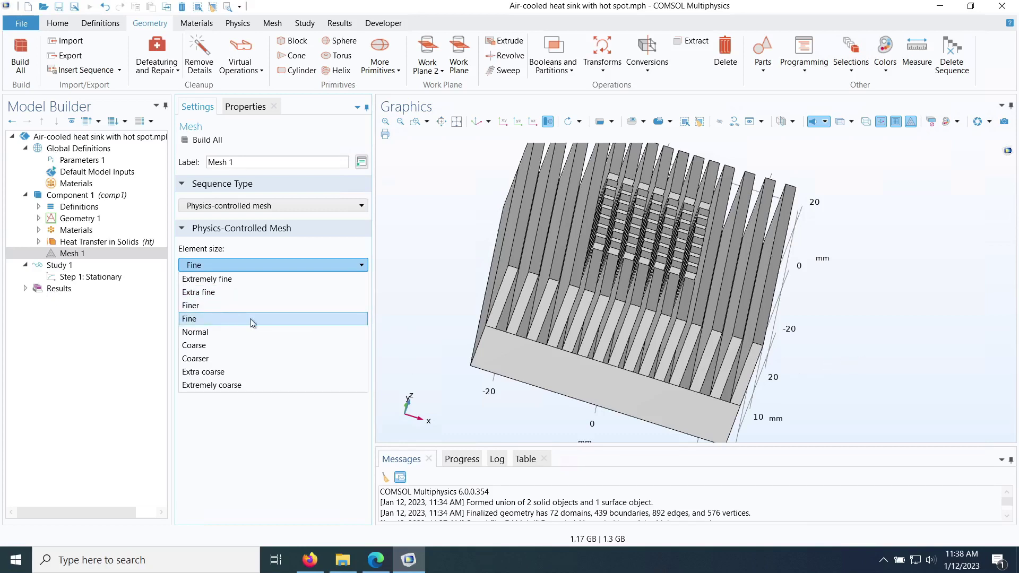
left_click(207, 266)
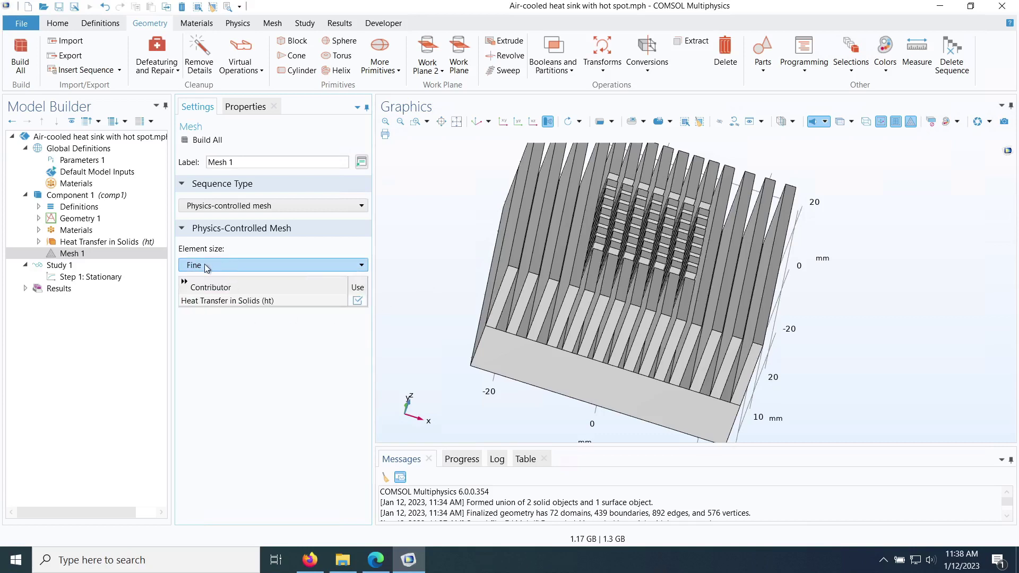
left_click(203, 141)
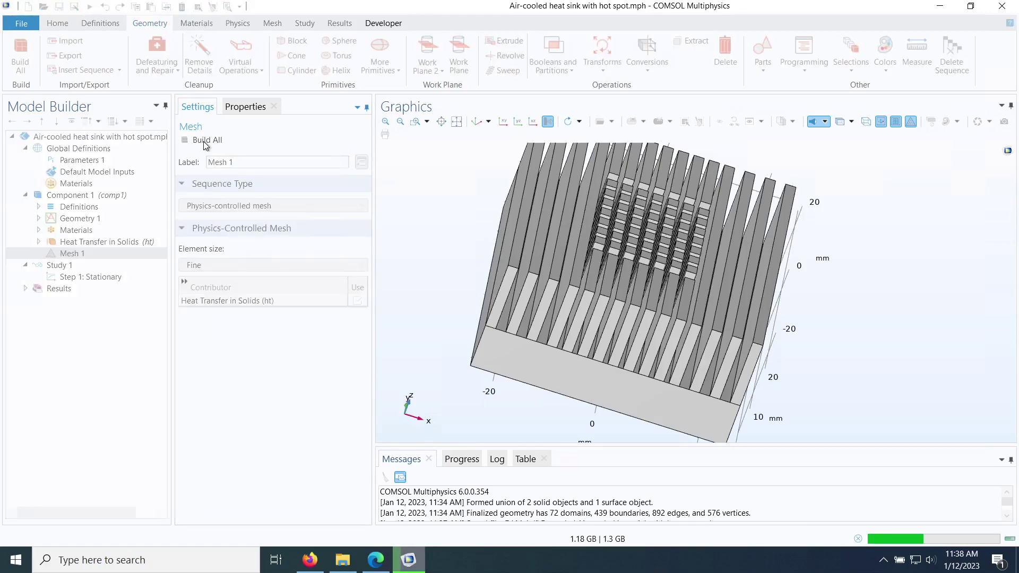
scroll(825, 355, "up", 5)
scroll(840, 353, "down", 5)
left_click_drag(665, 343, 661, 228)
Rebuild the mesh with the Finer element size and review its element counts in the messages
left_click(213, 270)
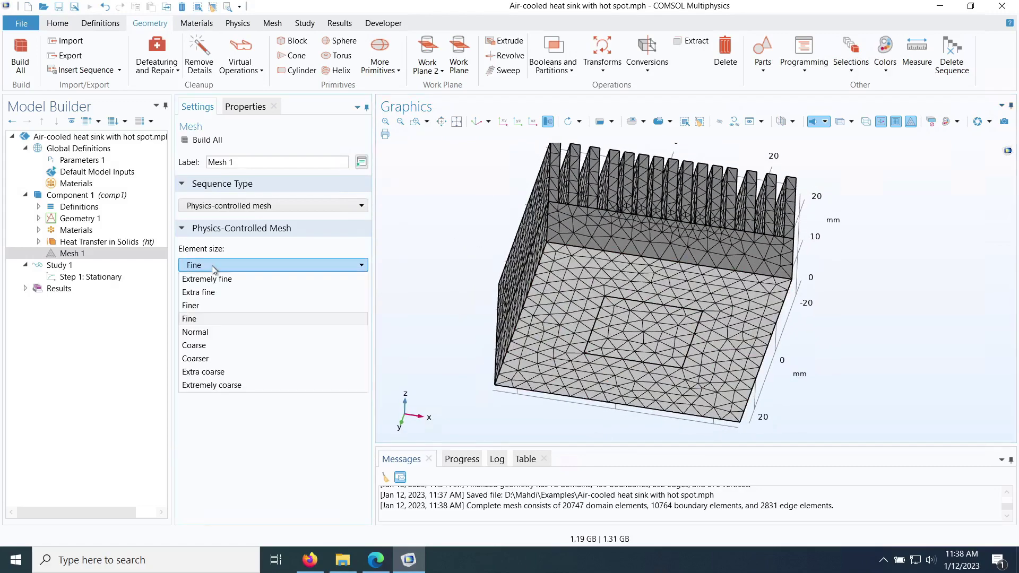
left_click(205, 306)
left_click(210, 140)
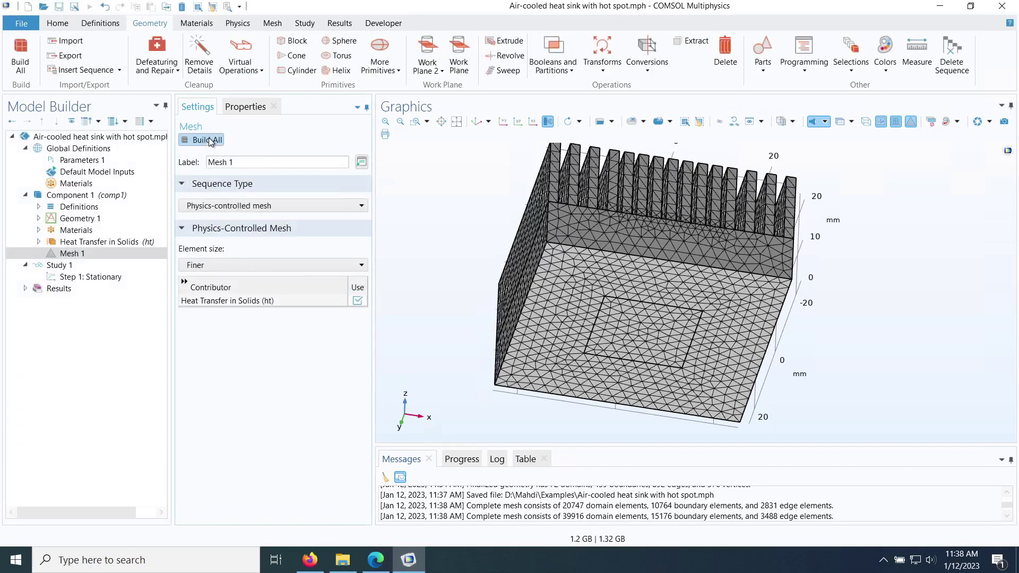
left_click_drag(868, 292, 883, 354)
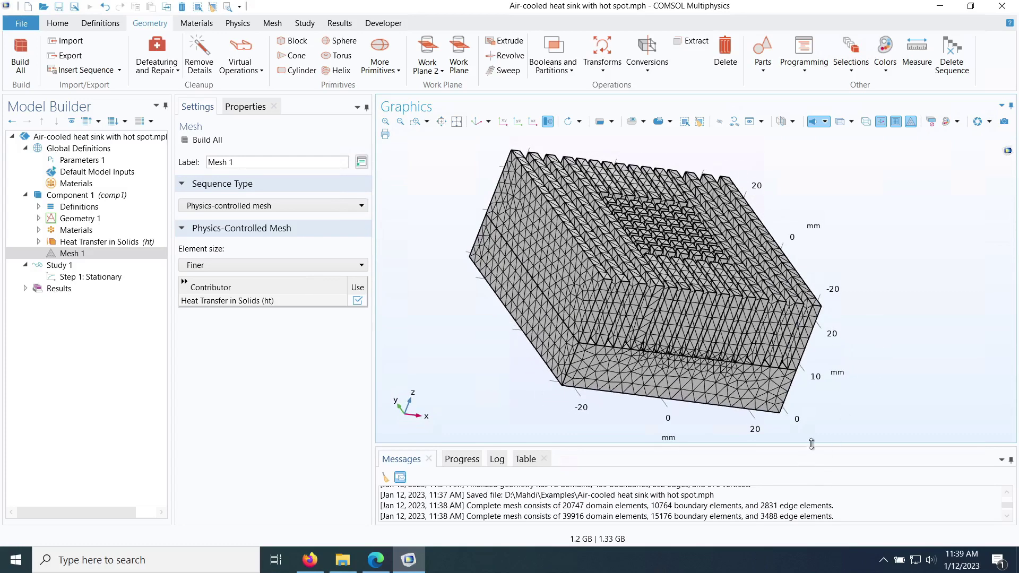
left_click_drag(832, 445, 833, 336)
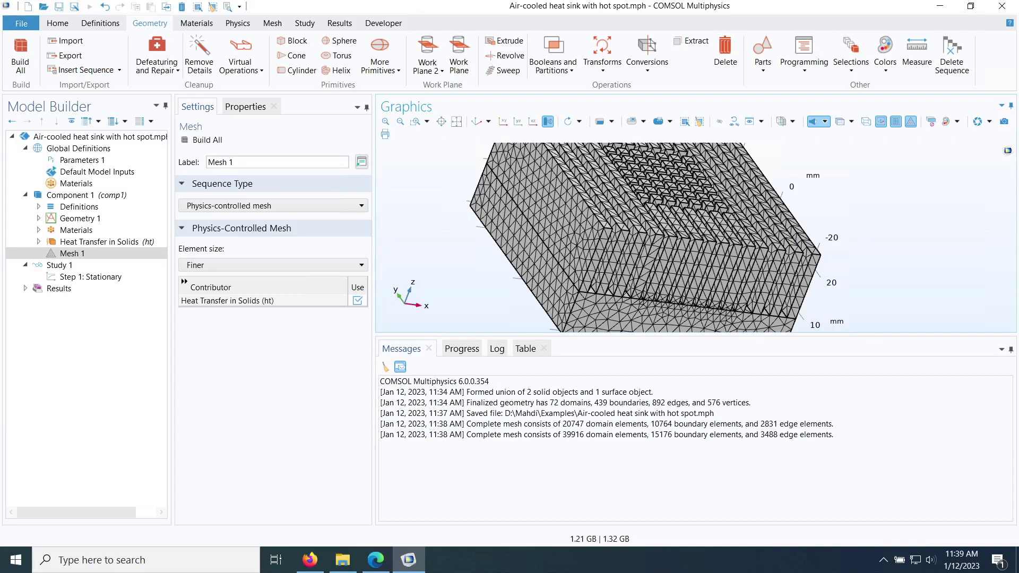
left_click_drag(658, 434, 687, 435)
left_click_drag(571, 435, 585, 434)
left_click_drag(727, 340, 718, 419)
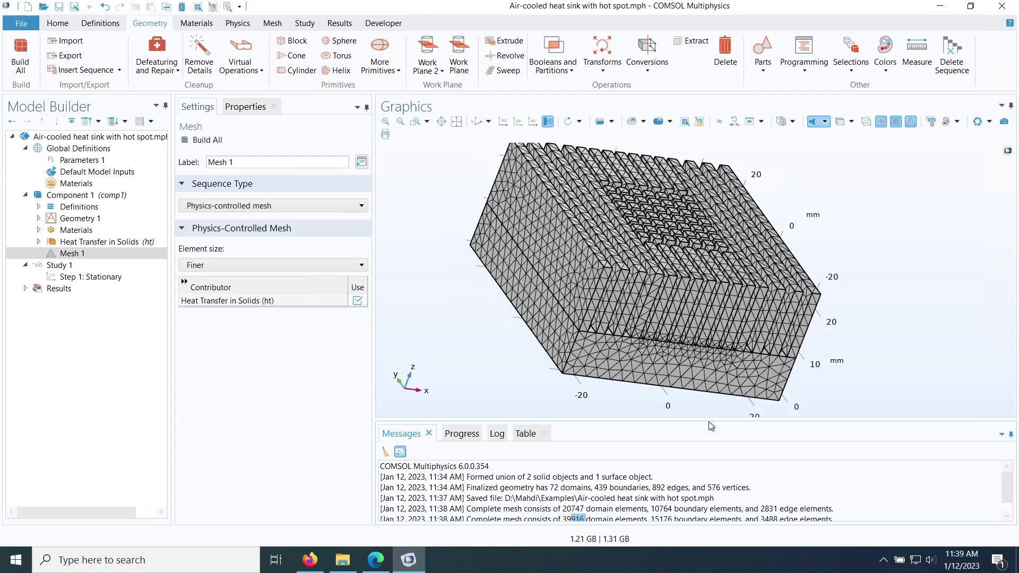
Compute Study 1, follow the solver log and progress, and enlarge the graphics area for the temperature plot
left_click(59, 265)
left_click(196, 144)
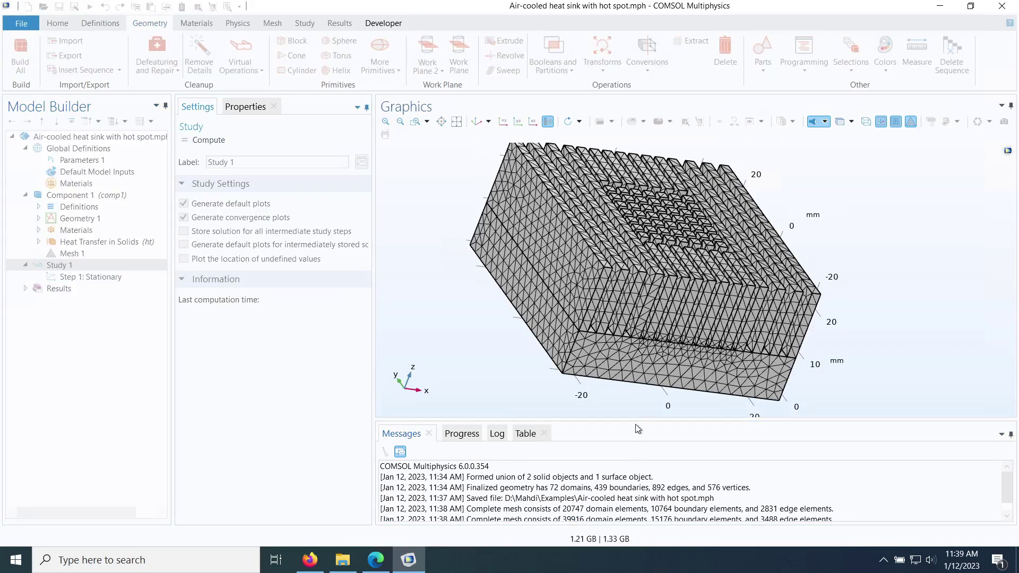
left_click_drag(640, 421, 627, 314)
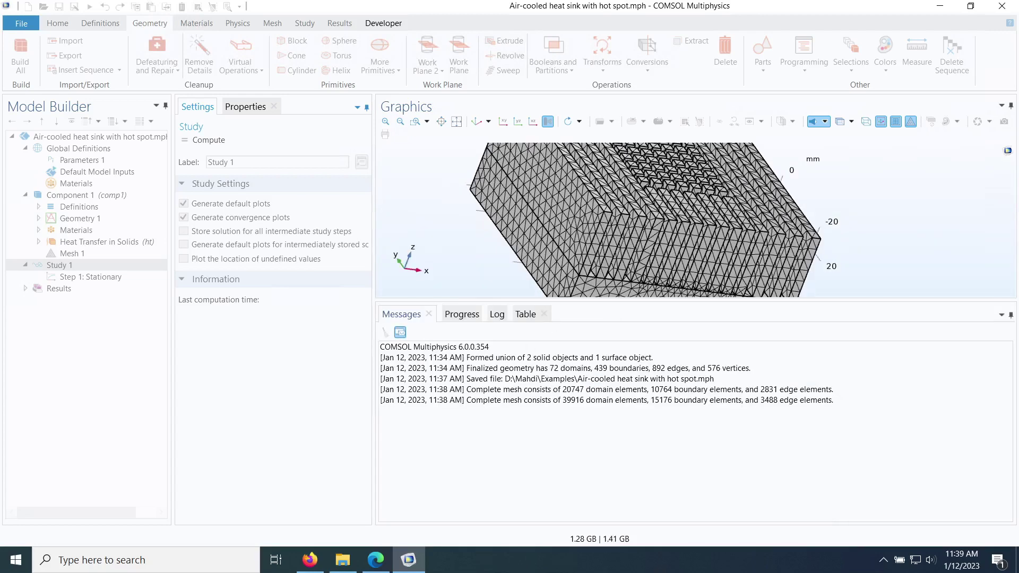
left_click(499, 317)
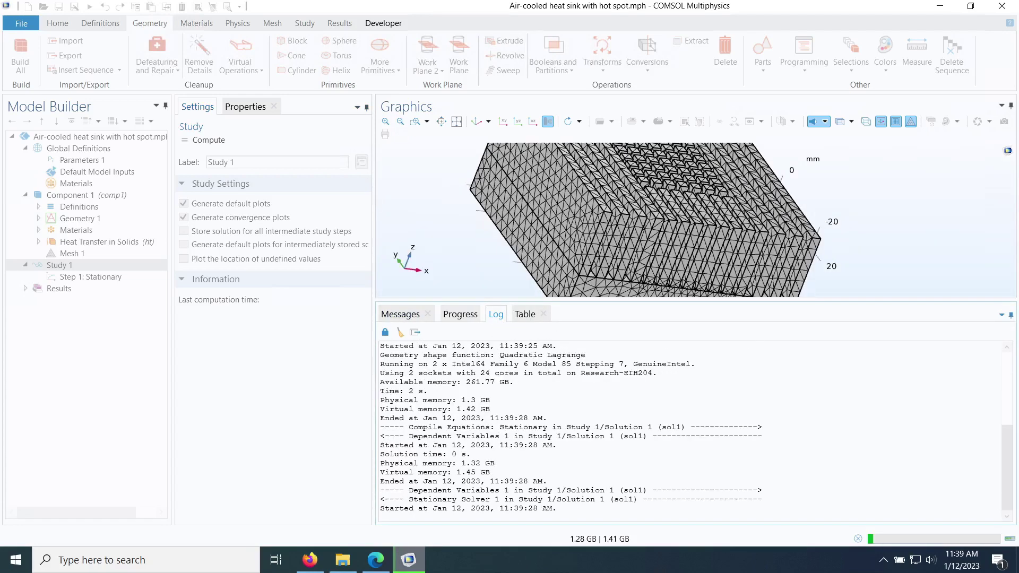
left_click(460, 314)
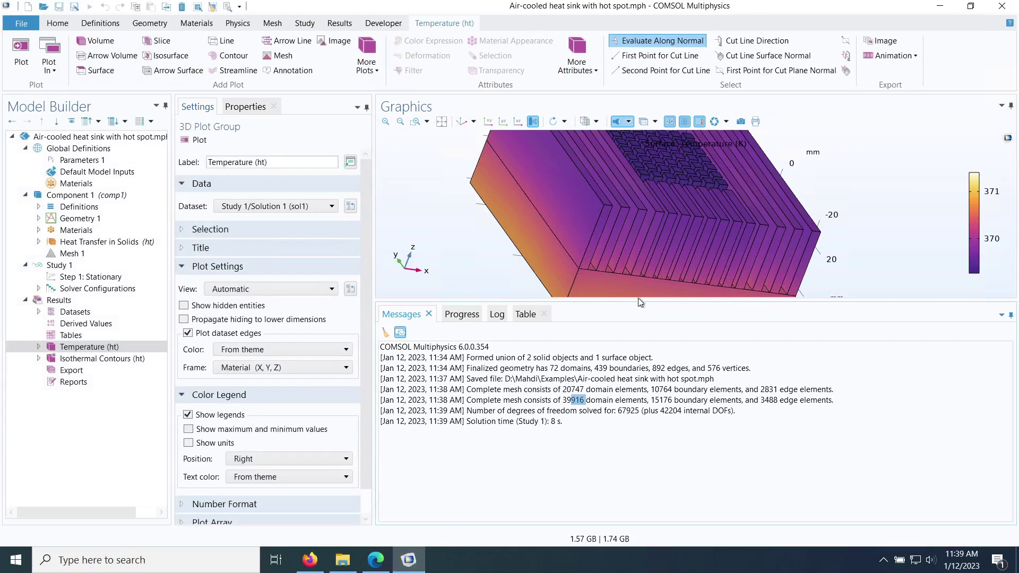
left_click_drag(635, 301, 613, 436)
Set the temperature surface plot's color table to Rainbow and inspect the fins and the hot spot on the underside
scroll(629, 298, "down", 4)
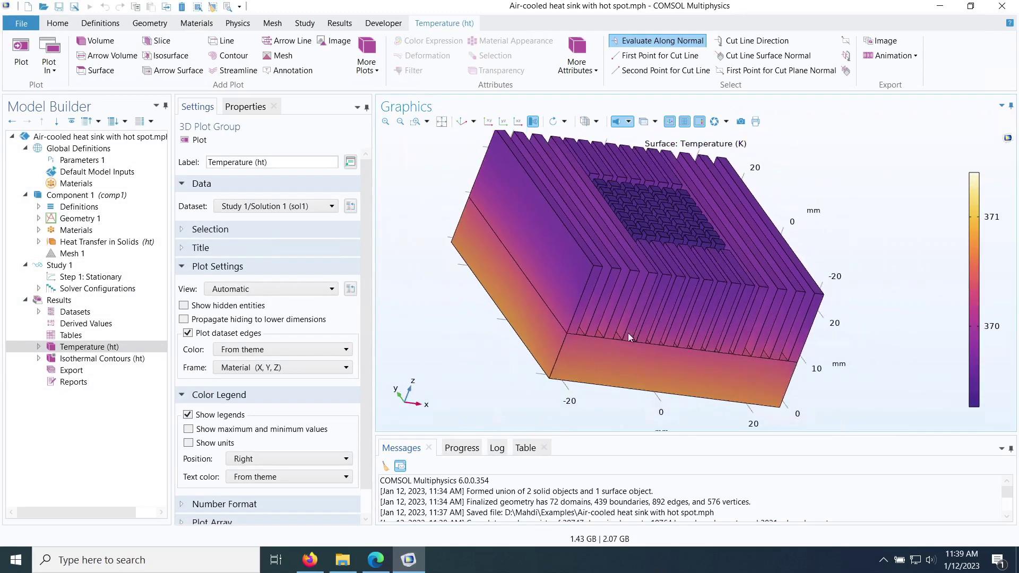
left_click_drag(585, 371, 632, 340)
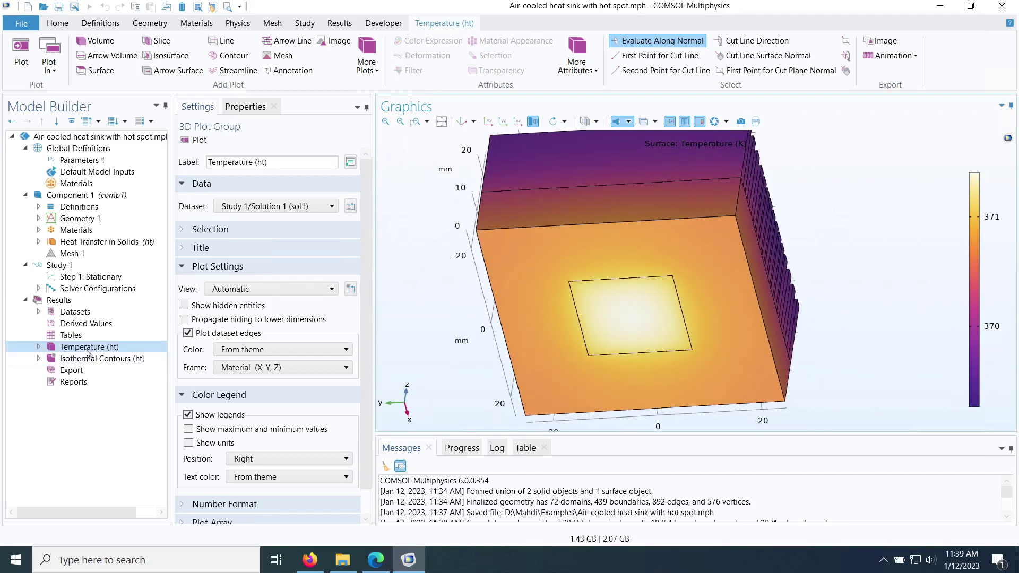
left_click(39, 346)
left_click(79, 361)
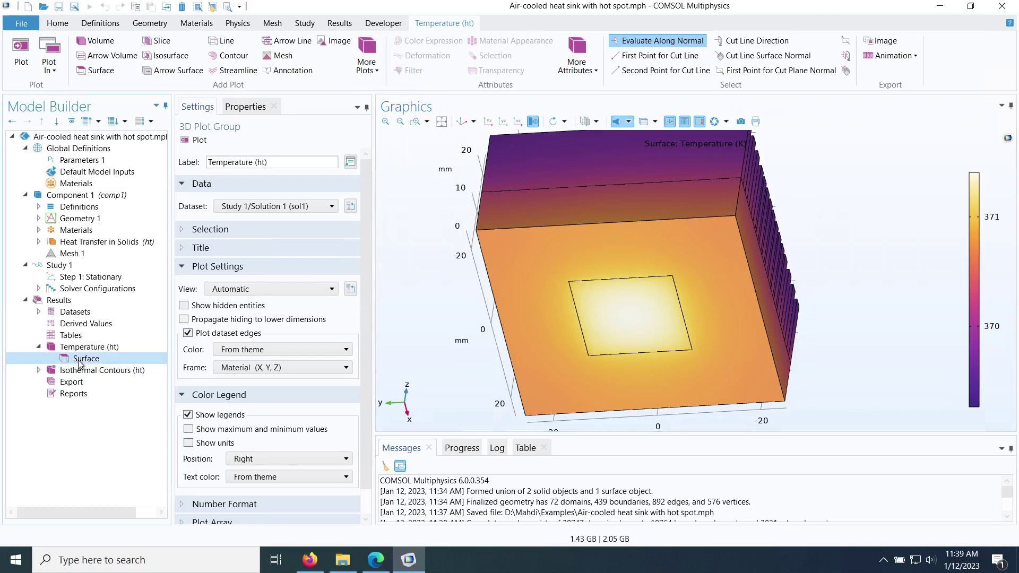
right_click(79, 361)
left_click(78, 363)
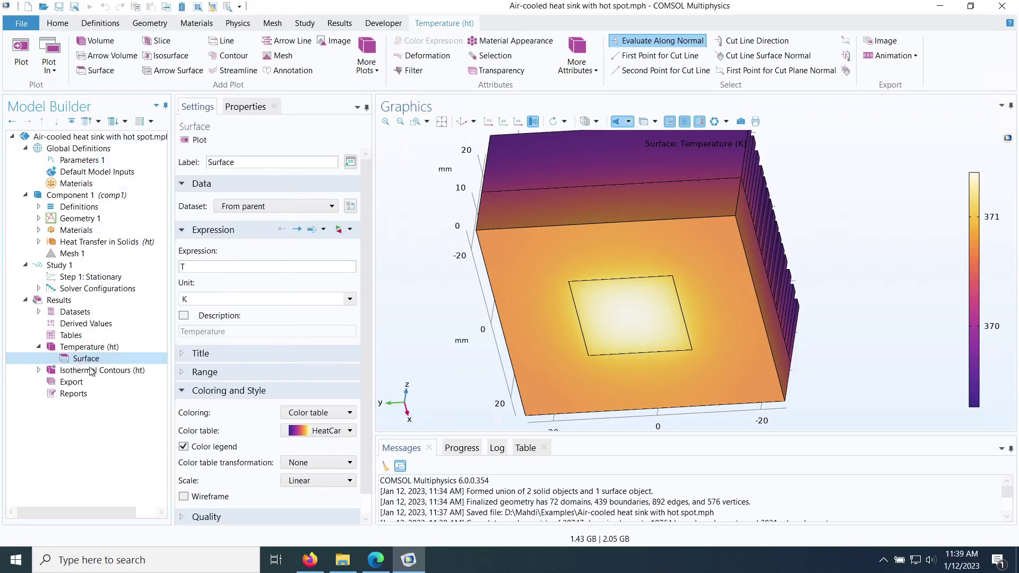
left_click(318, 431)
scroll(329, 371, "down", 1)
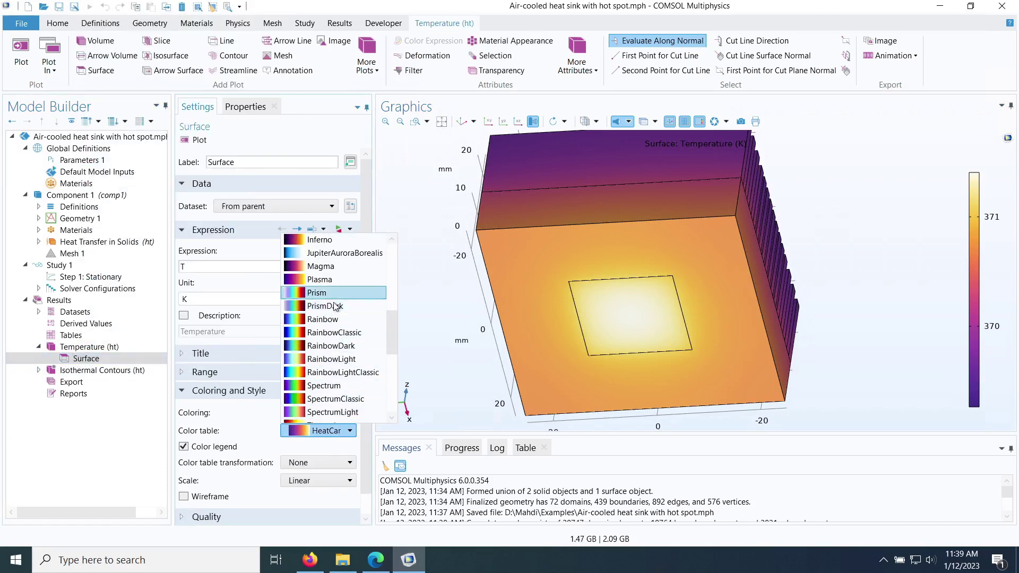
left_click(340, 321)
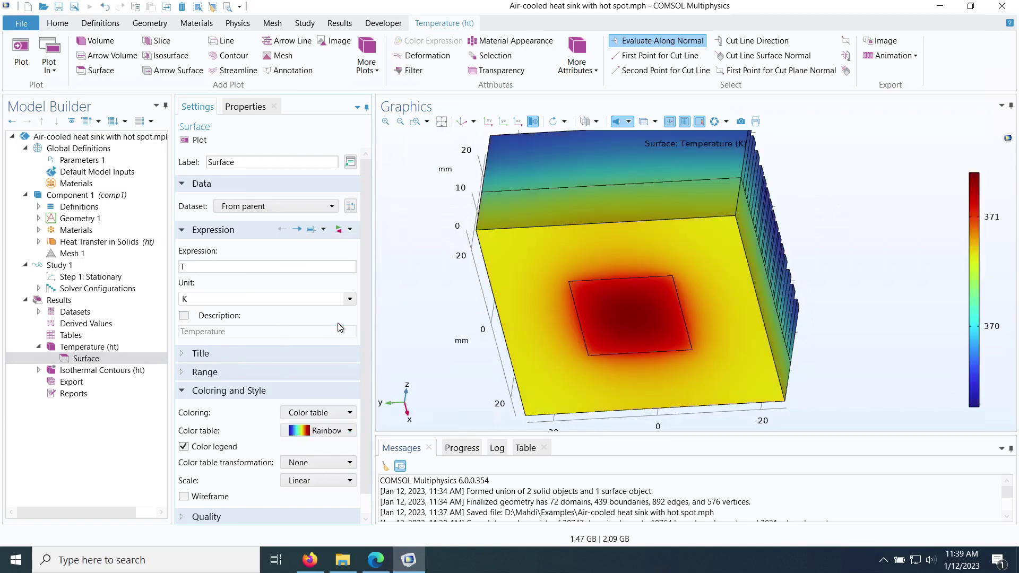
left_click_drag(856, 226, 828, 282)
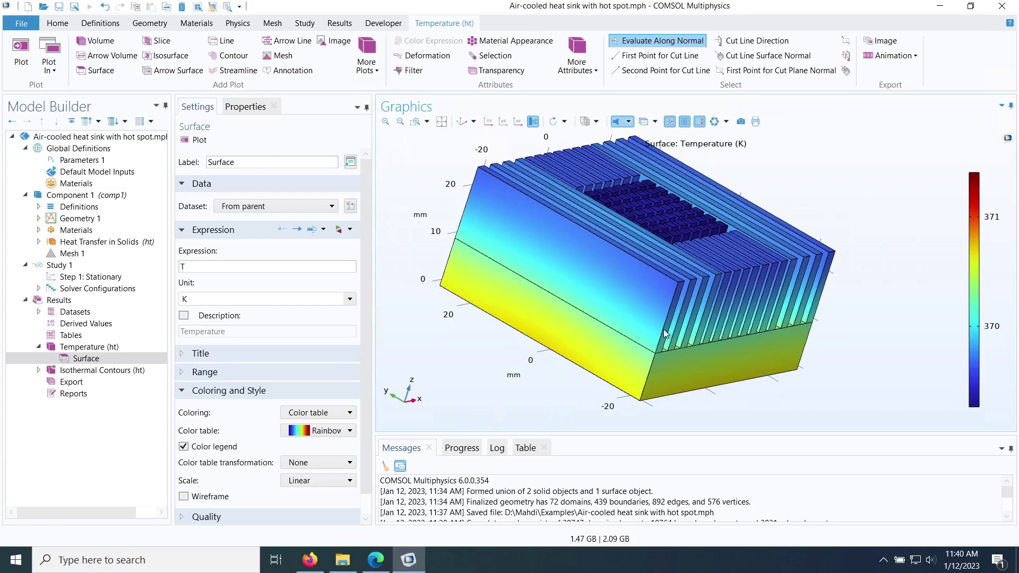
left_click_drag(534, 394, 628, 318)
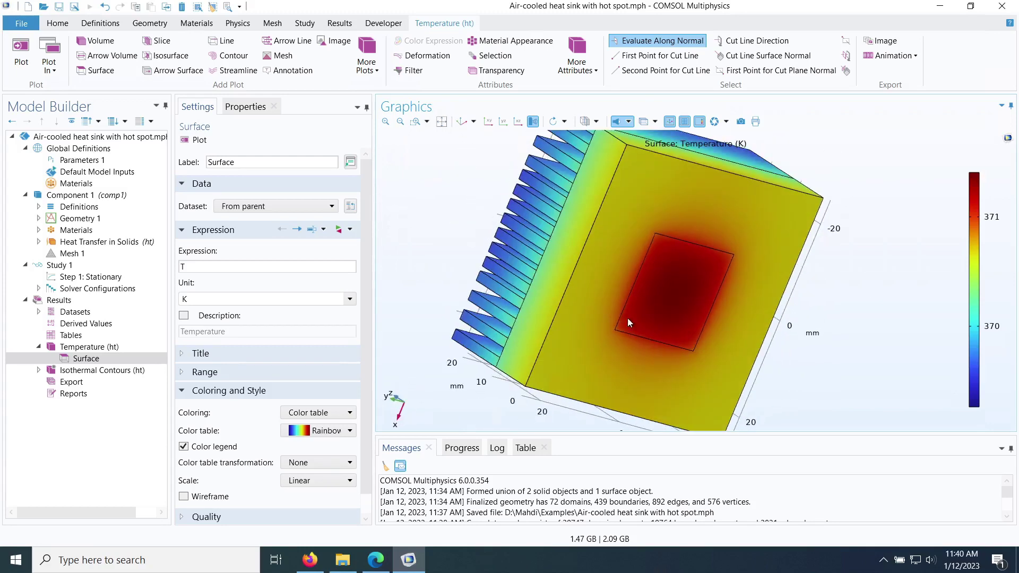
left_click_drag(674, 262, 648, 261)
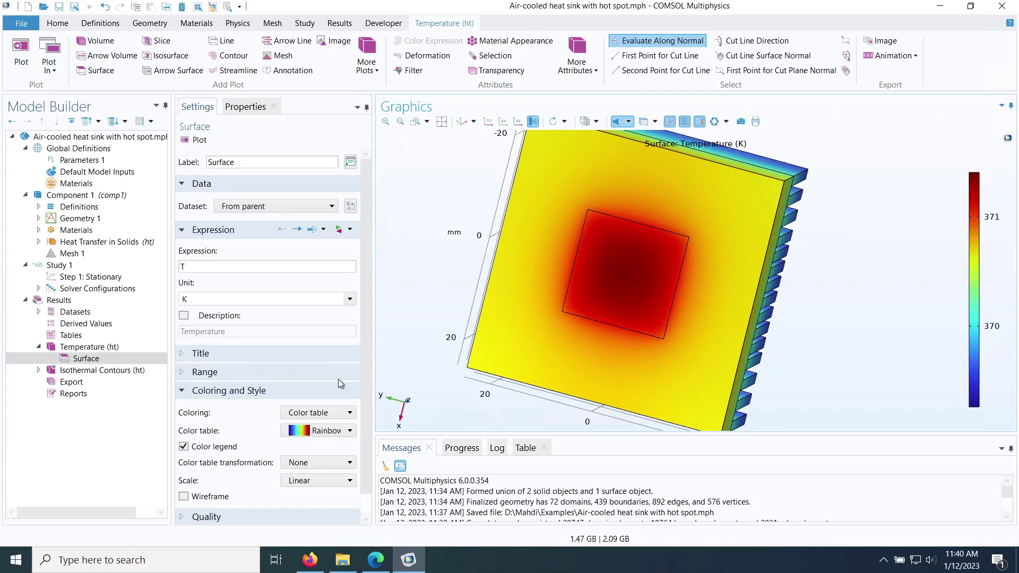
Add a Surface Maximum evaluation of temperature T under Derived Values on the square hot spot, boundary 38
left_click(74, 325)
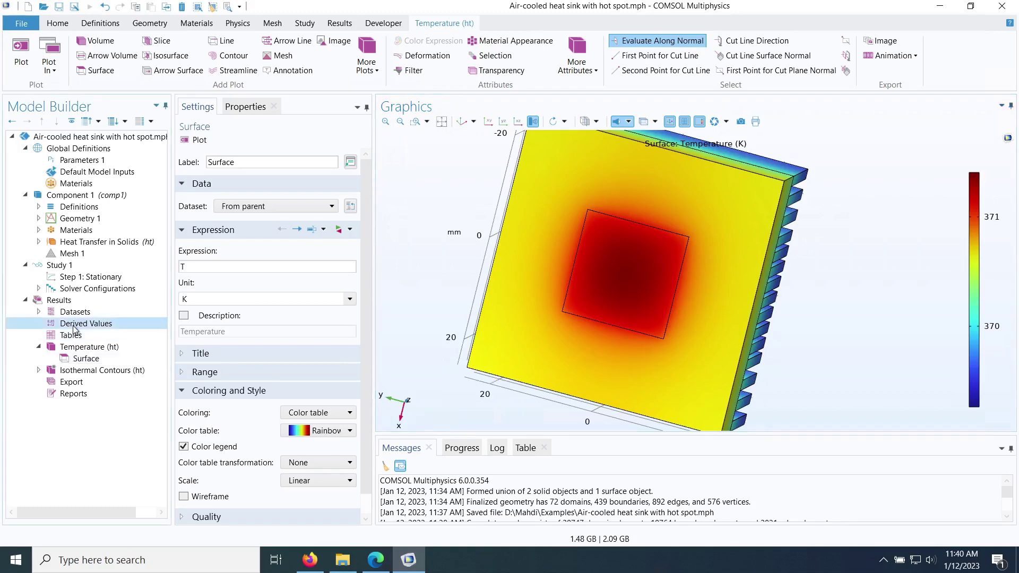
right_click(75, 326)
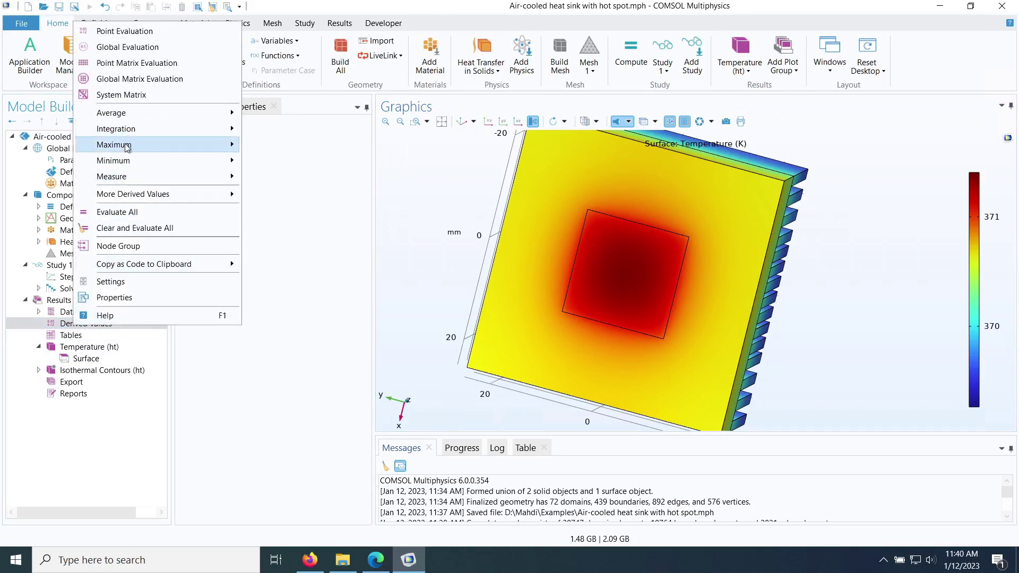
mouse_move(240, 148)
left_click(272, 160)
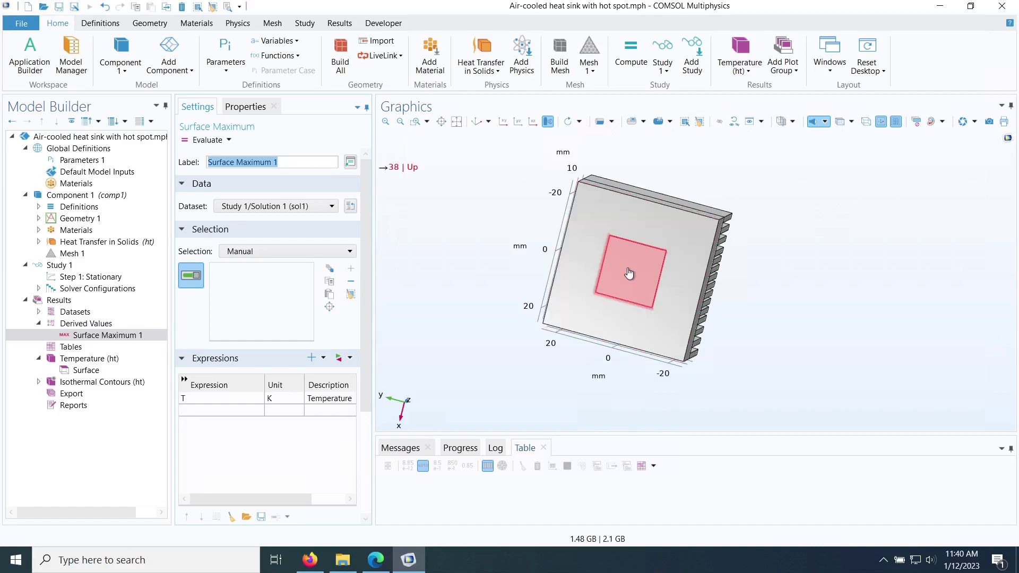
left_click(629, 273)
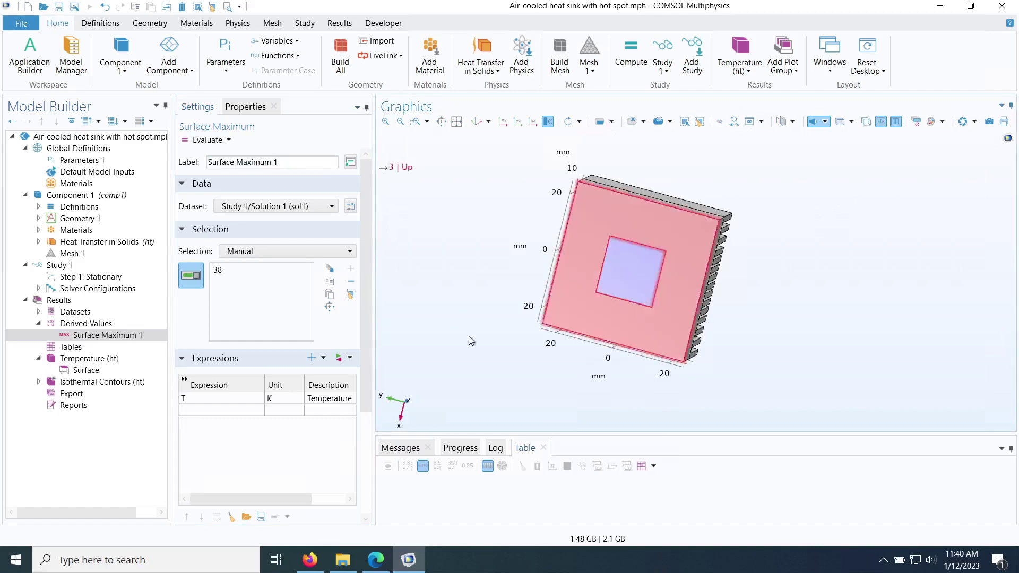
Add a Surface Minimum evaluation of temperature T under Derived Values on the base face around the hot spot, boundary 3
left_click(81, 326)
right_click(80, 325)
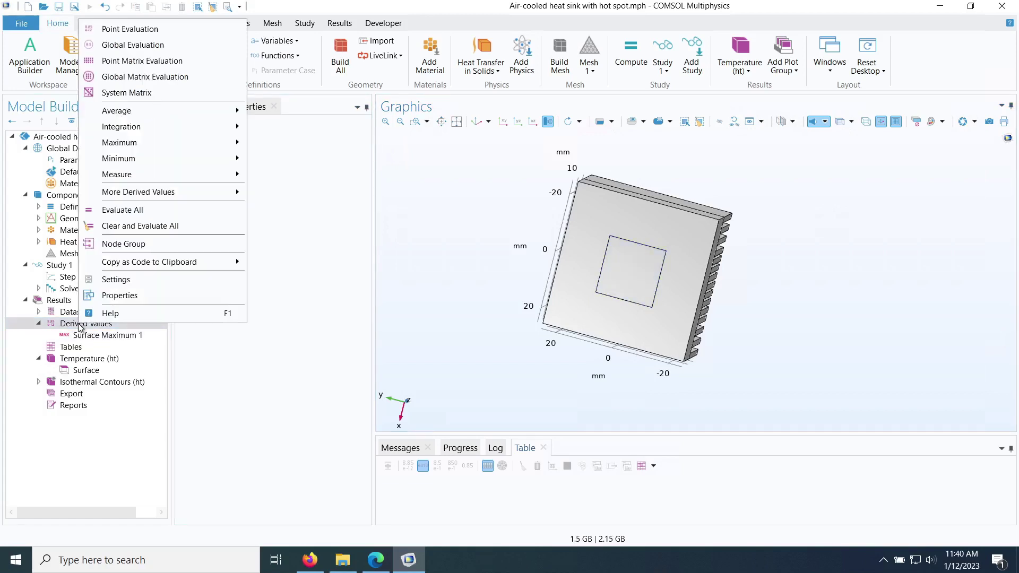
mouse_move(225, 162)
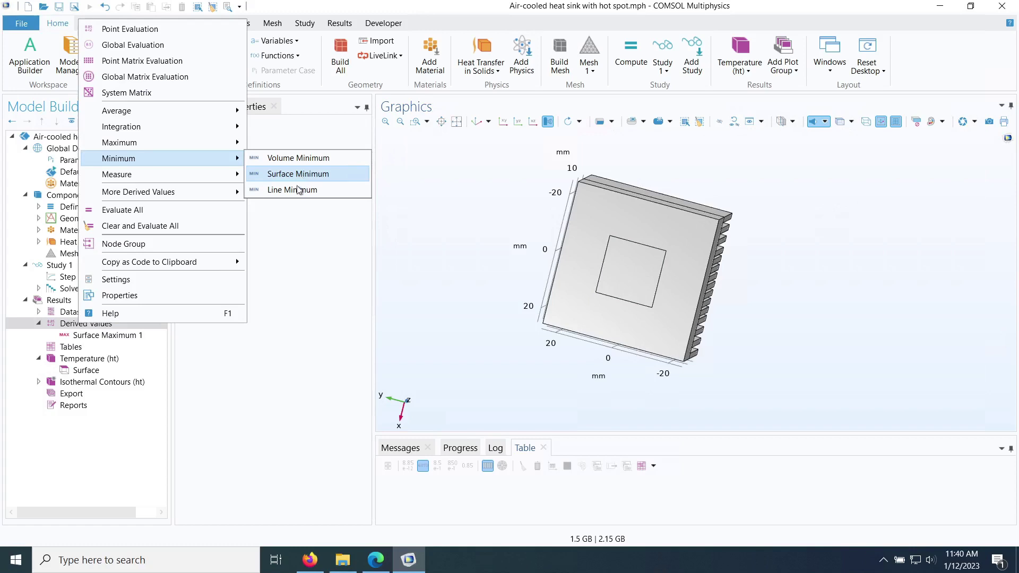
left_click(255, 311)
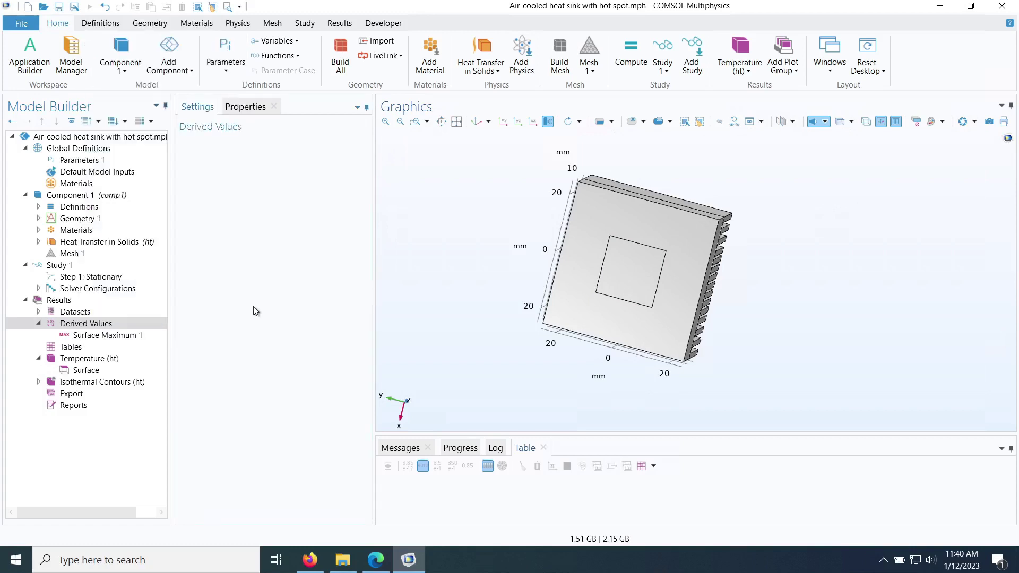
right_click(83, 324)
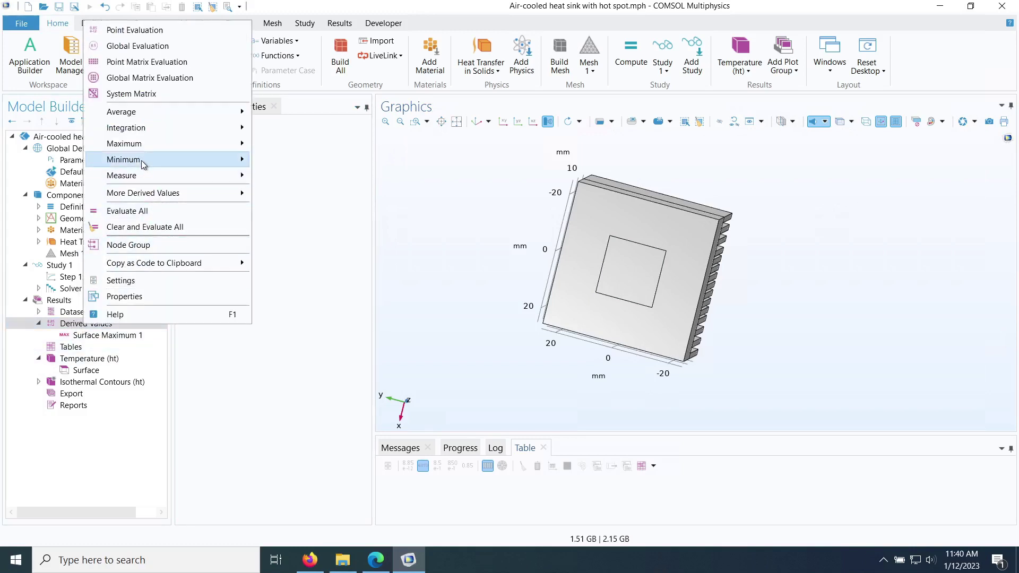
mouse_move(129, 160)
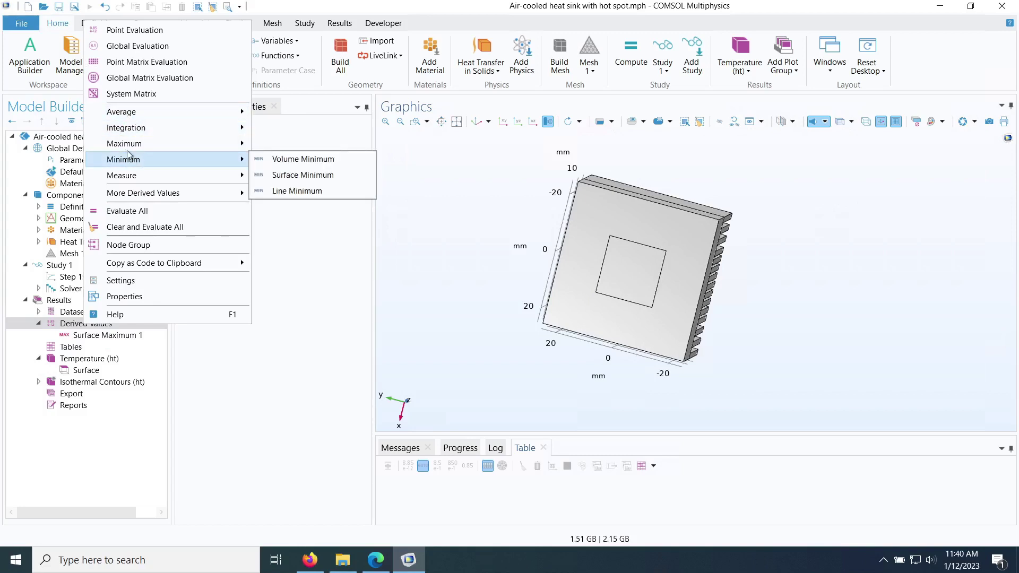
left_click(295, 177)
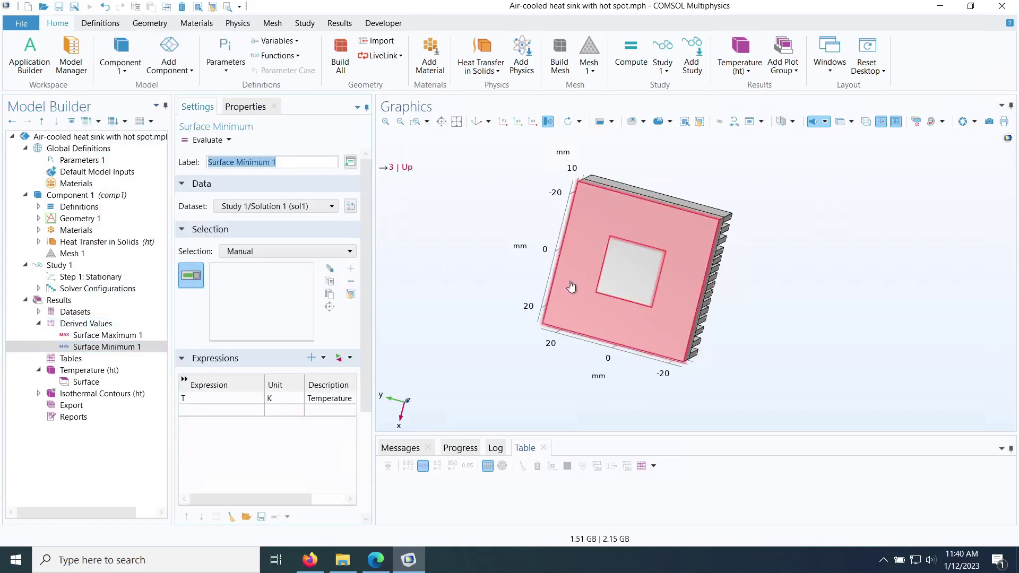
left_click(569, 281)
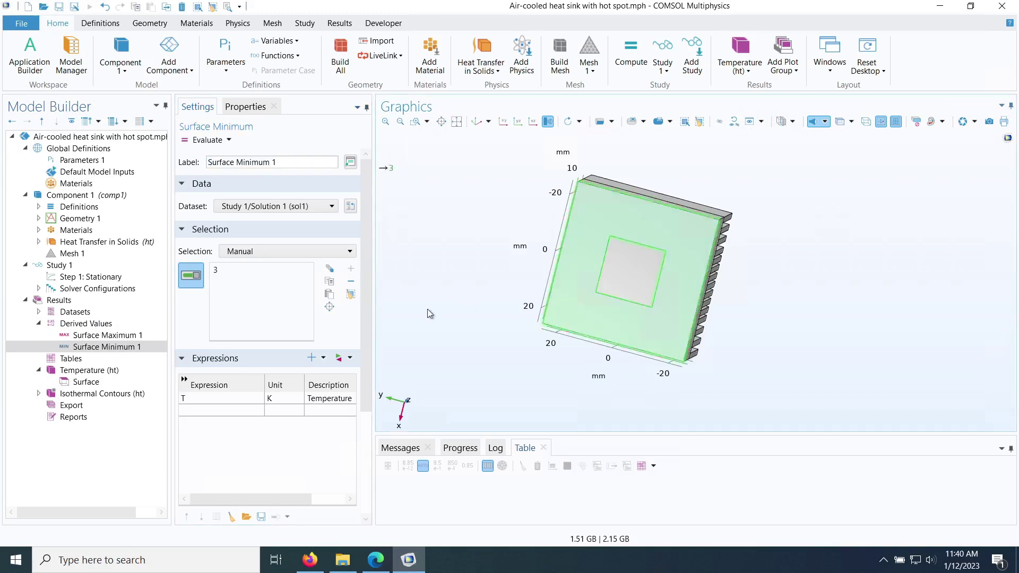
Rename the Surface Maximum evaluation as Hot Spot Max Temp
left_click(86, 336)
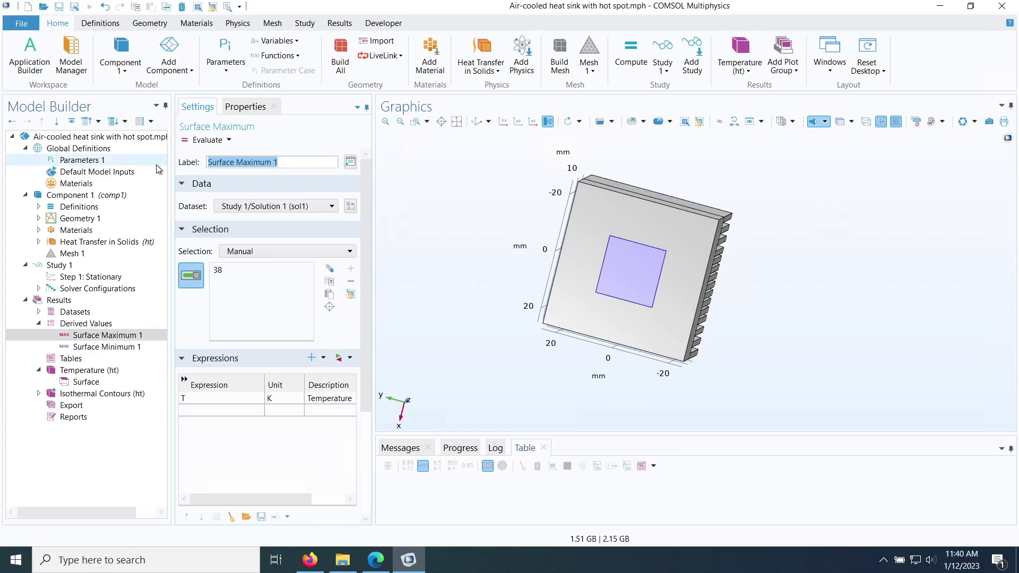
type("o")
type("Hot")
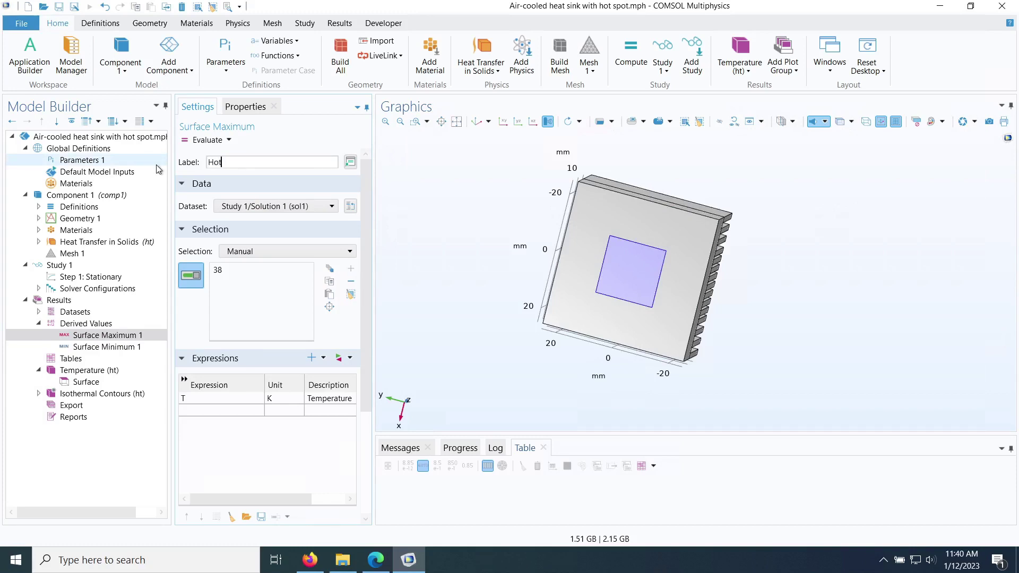
type(" Spot Max Temp")
Rename the Surface Minimum evaluation as Background Min Temp
left_click(104, 347)
left_click_drag(337, 162, 207, 162)
type("Back")
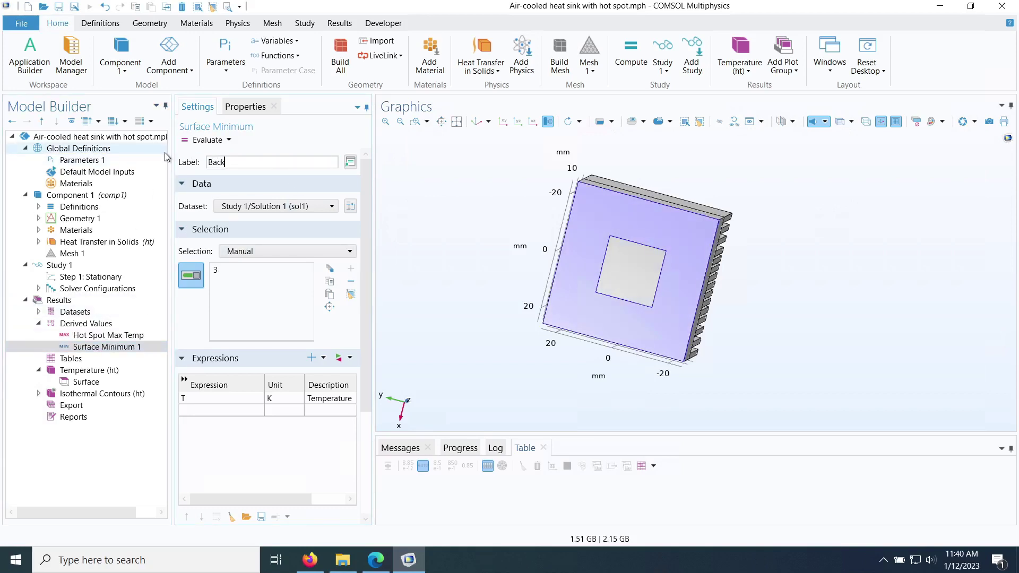
type("ground")
type(" Min temo")
key("BackSpace")
key("BackSpace")
key("BackSpace")
key("BackSpace")
type("Temp")
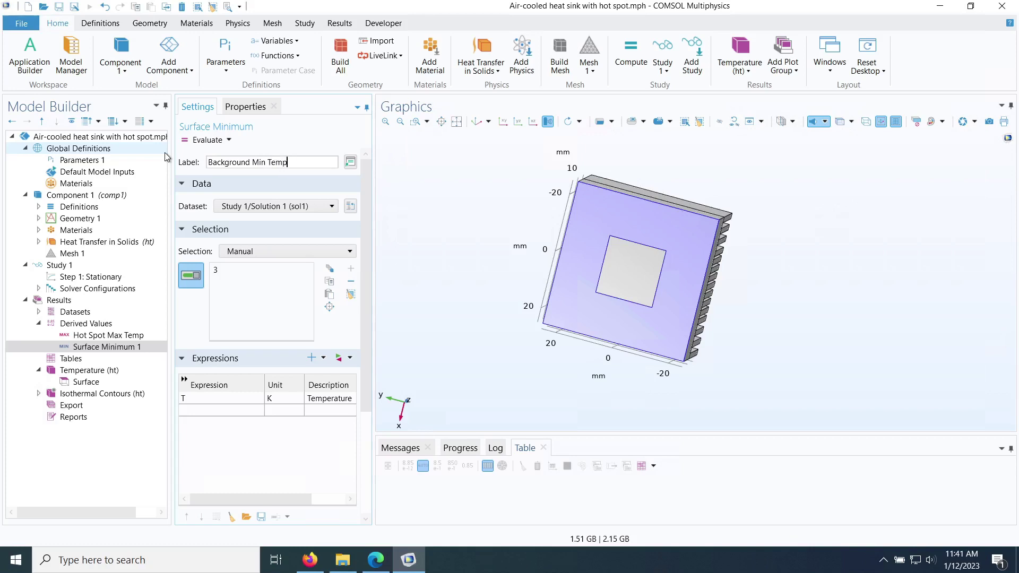
Evaluate Hot Spot Max Temp in a new table and enlarge the table area
left_click(109, 335)
right_click(110, 338)
mouse_move(150, 347)
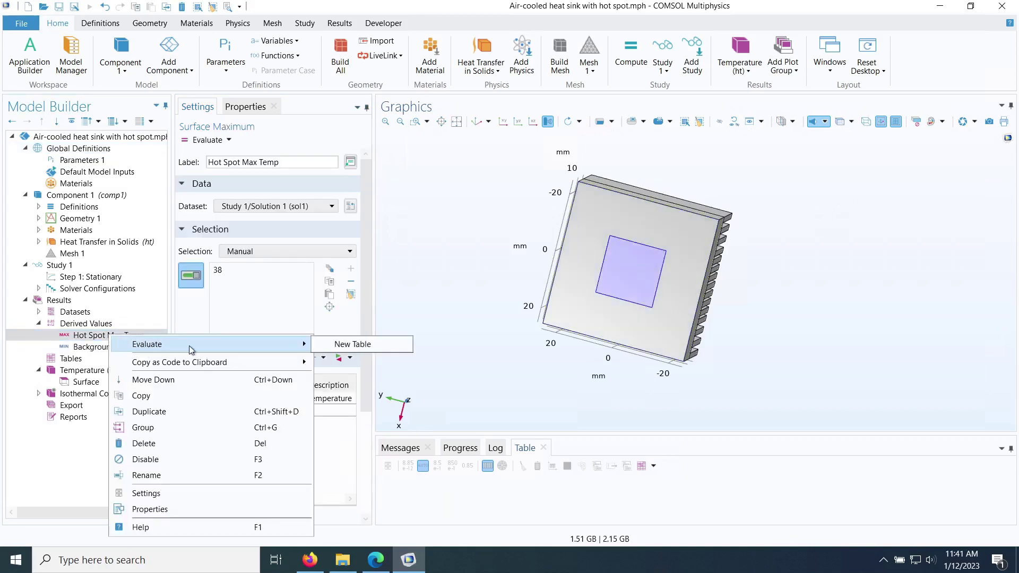
left_click(340, 345)
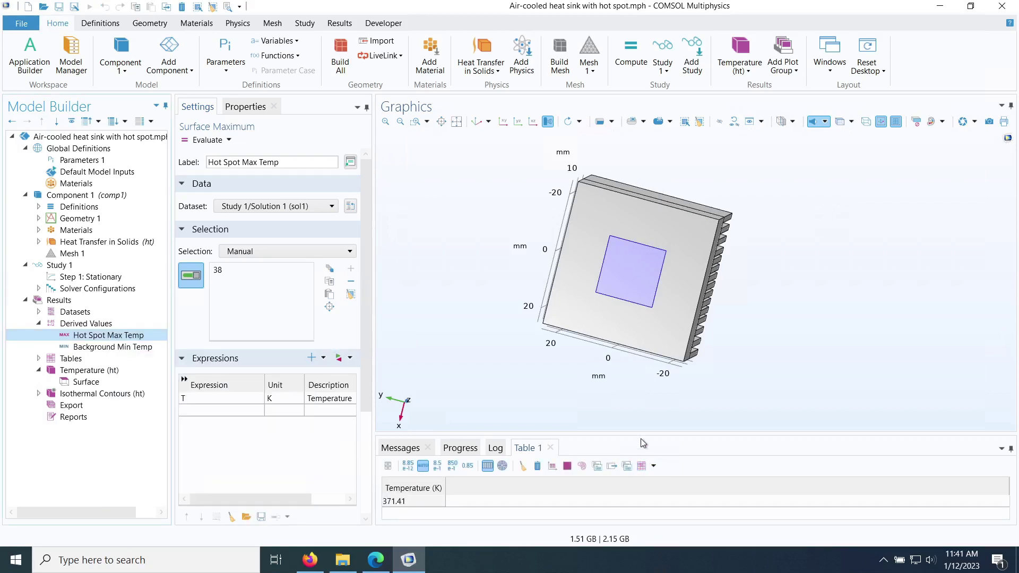
left_click_drag(645, 434, 649, 381)
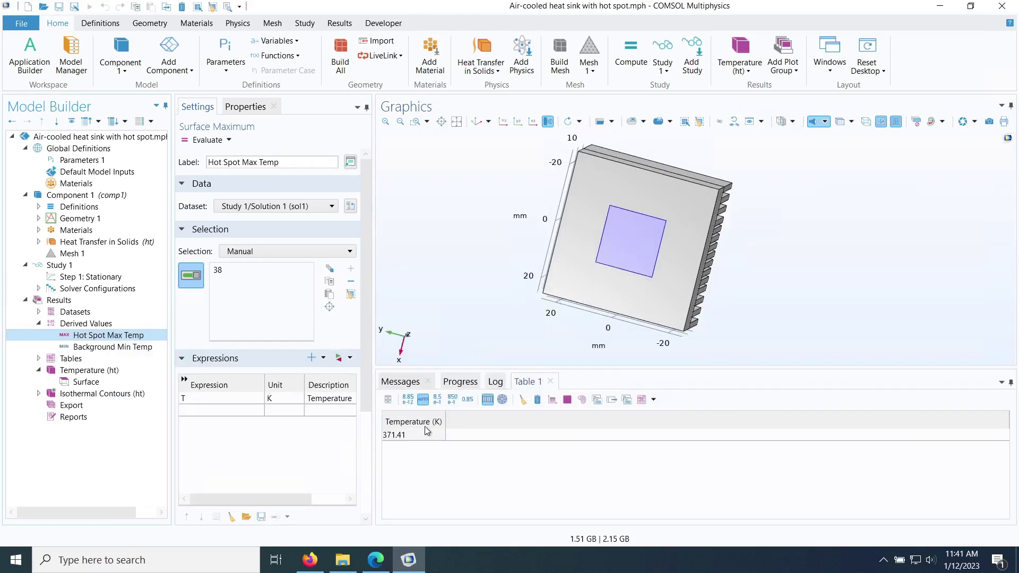
Clear the table, set the Hot Spot Max Temp unit to degC and evaluate it again
left_click(523, 399)
left_click(285, 399)
type("deg")
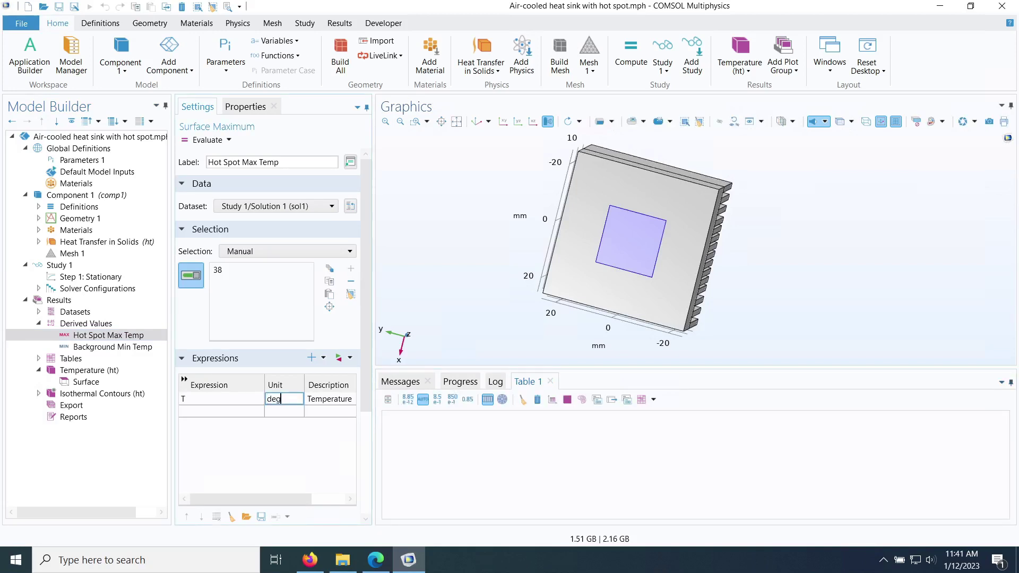
type("C")
key("Return")
left_click(193, 140)
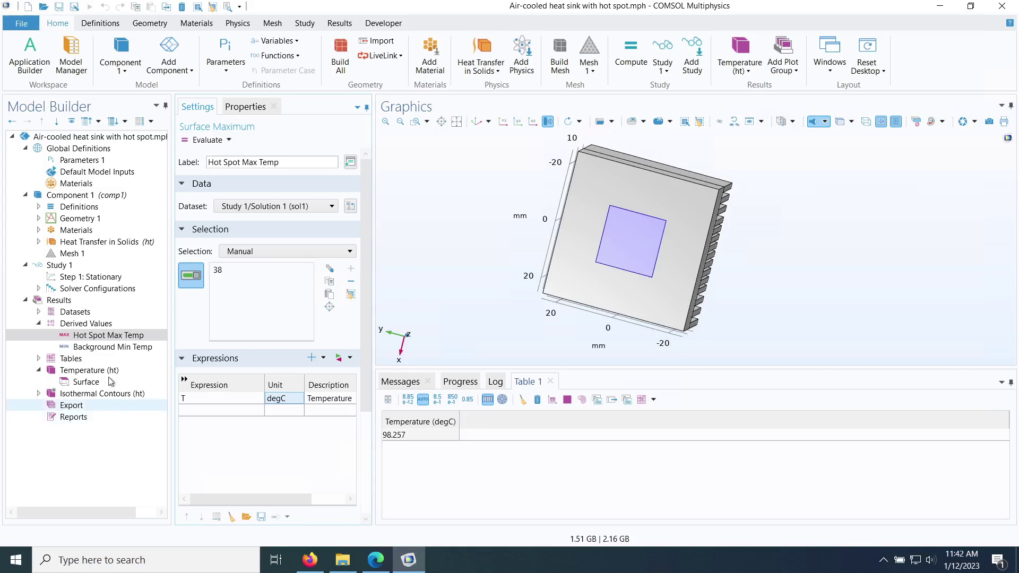
Evaluate Background Min Temp into the existing Table 1 beside the hot spot value
left_click(111, 347)
left_click(229, 139)
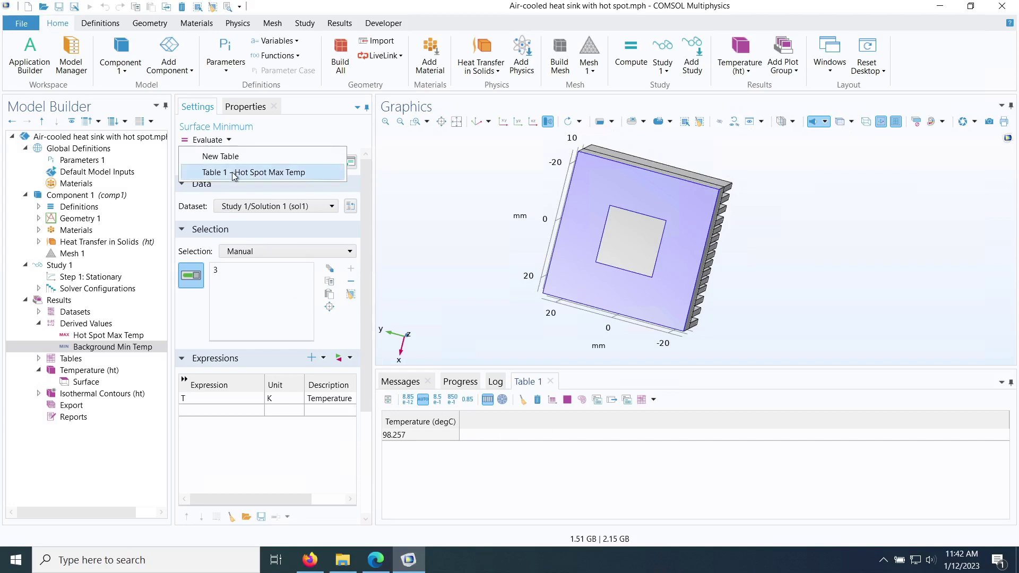
left_click(234, 173)
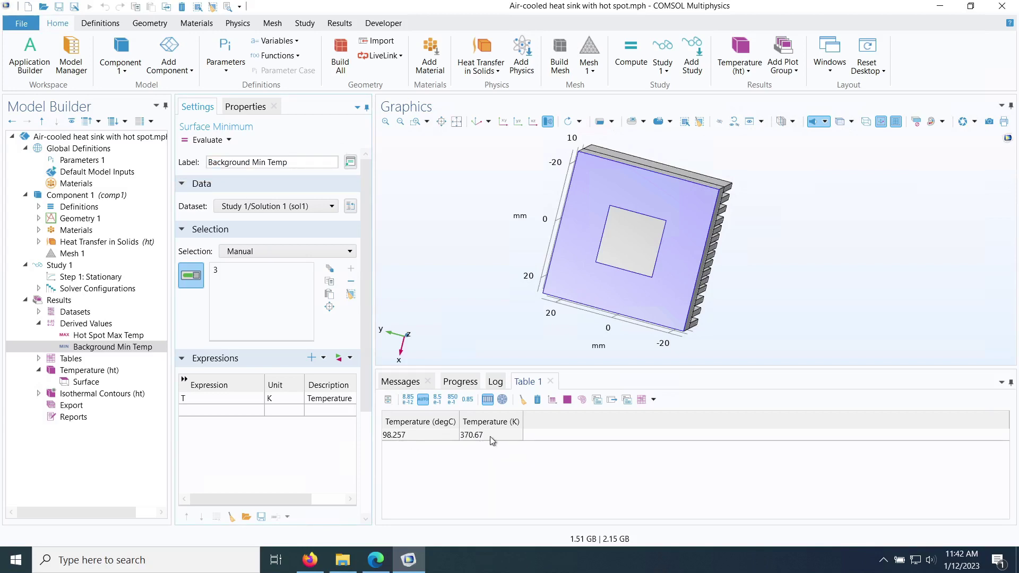
Set the Background Min Temp unit to degC and clear Table 1
left_click(285, 397)
type("degC")
key("Return")
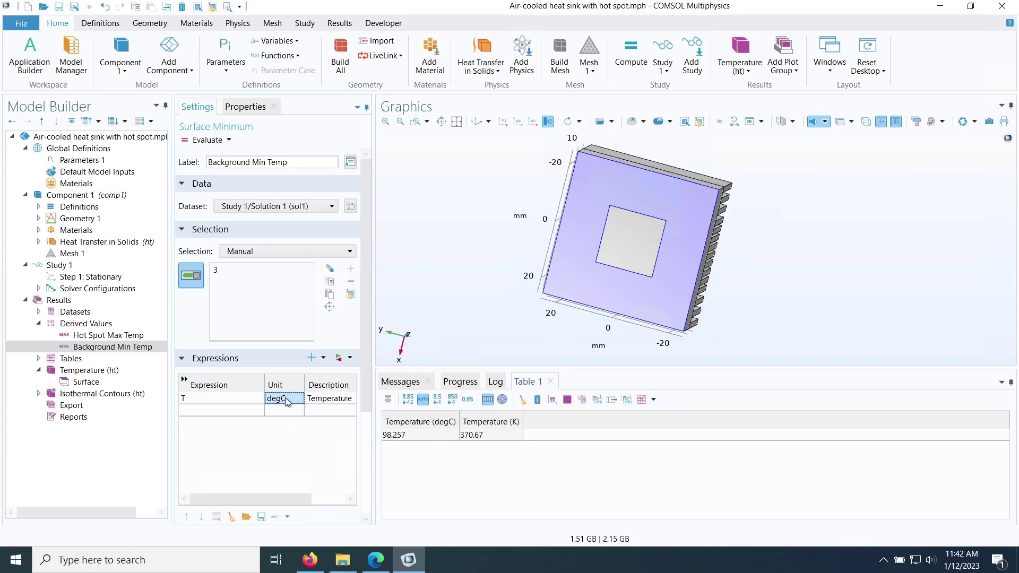
left_click(522, 399)
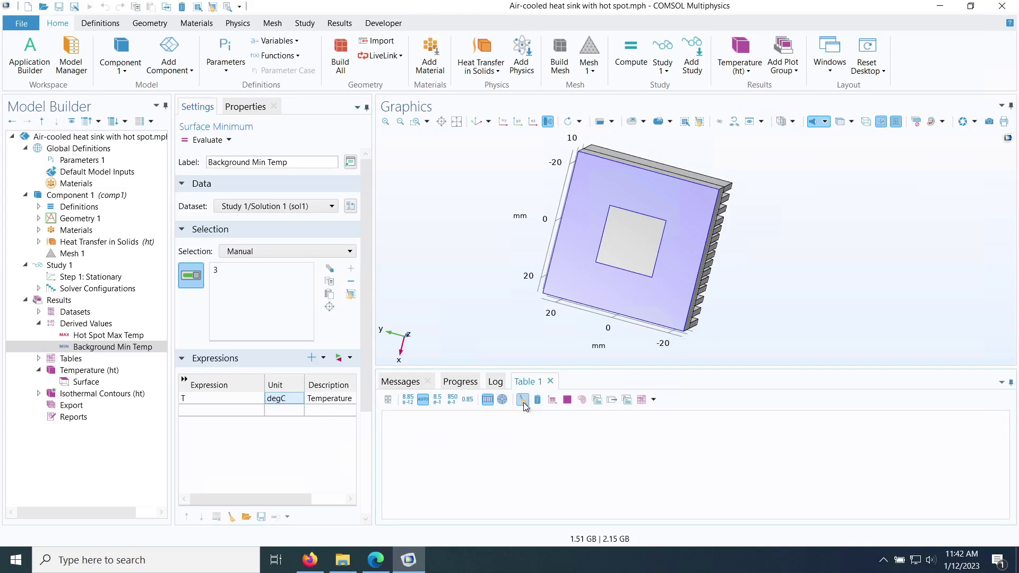
Evaluate Hot Spot Max Temp and Background Min Temp together into Table 1
left_click(106, 335)
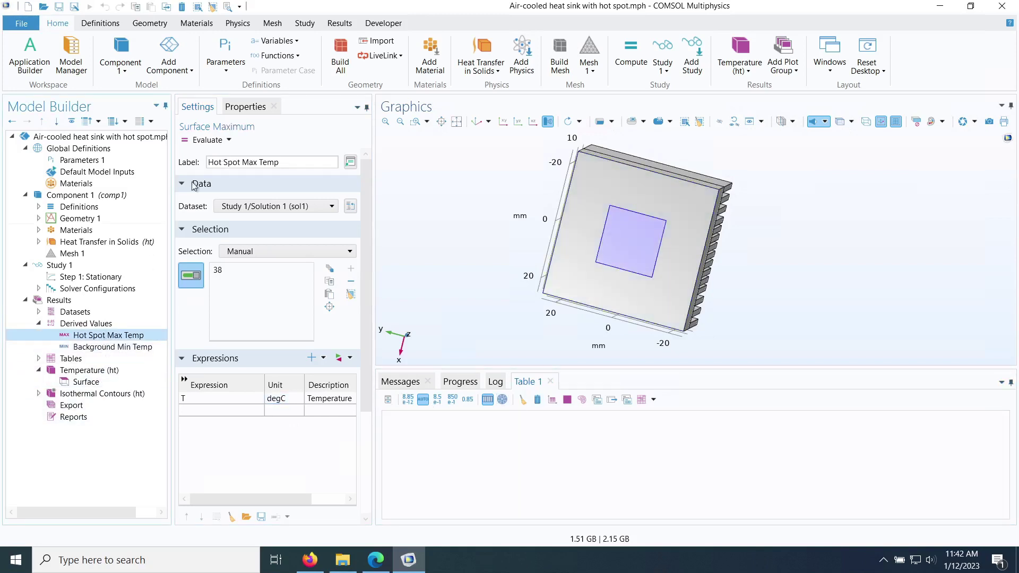
left_click(229, 140)
left_click(237, 172)
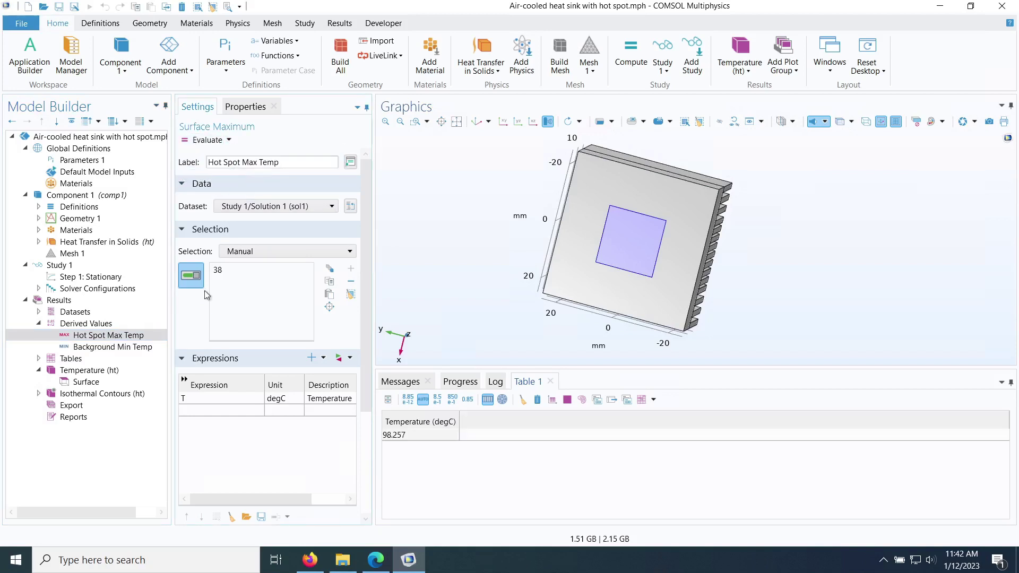
left_click(112, 346)
left_click(229, 140)
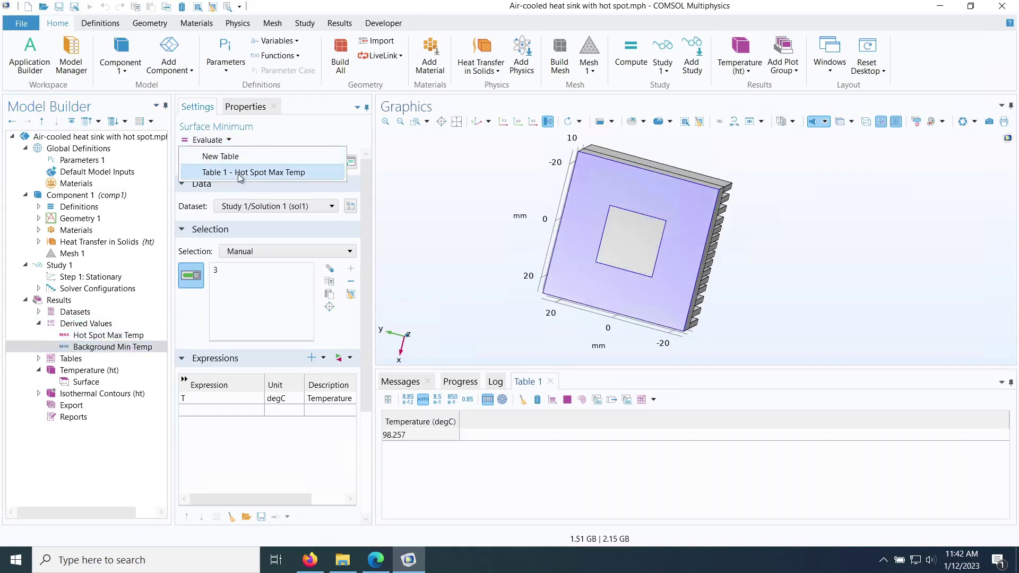
left_click(239, 174)
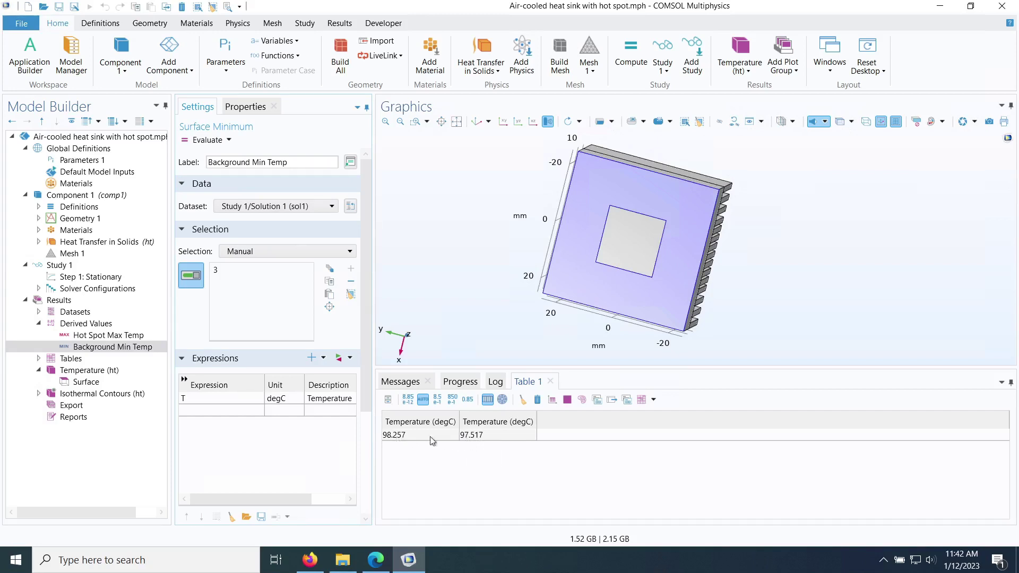
Check the heat rate of Heat Flux 1 on the hot spot and set the heat rate of Heat Flux 2 to 25 W
left_click(37, 242)
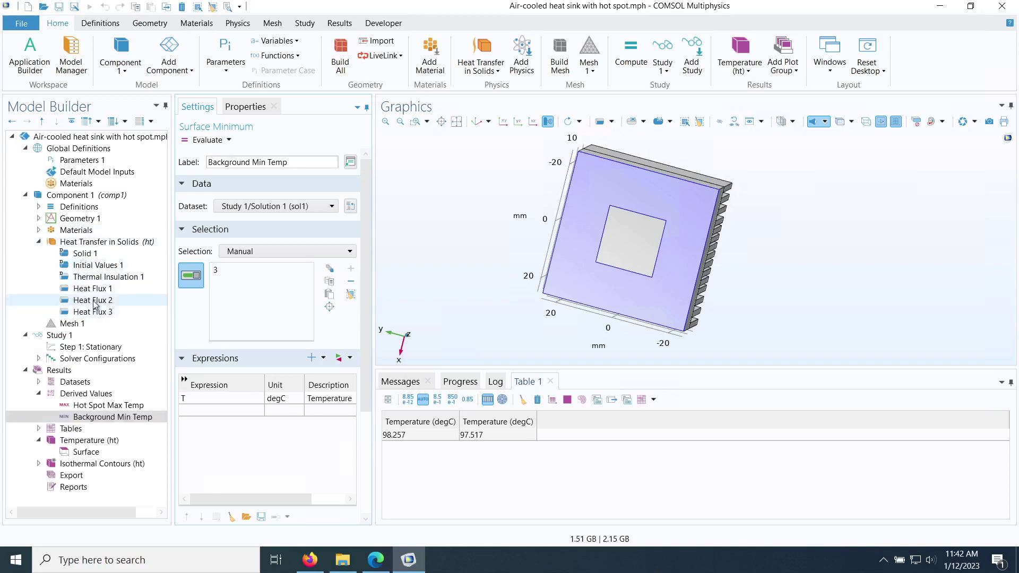
left_click(91, 288)
left_click(221, 450)
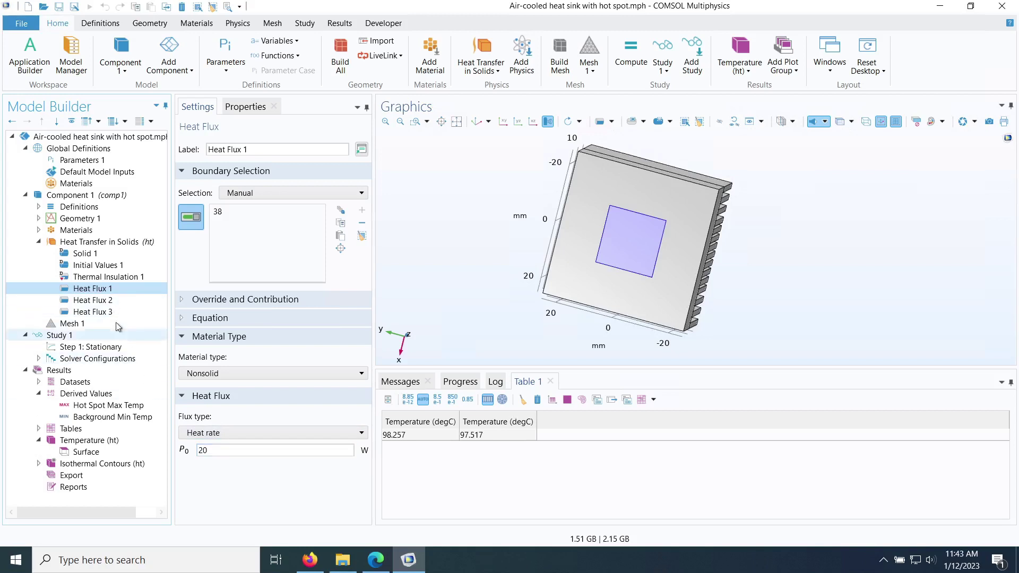
left_click(104, 302)
left_click(223, 449)
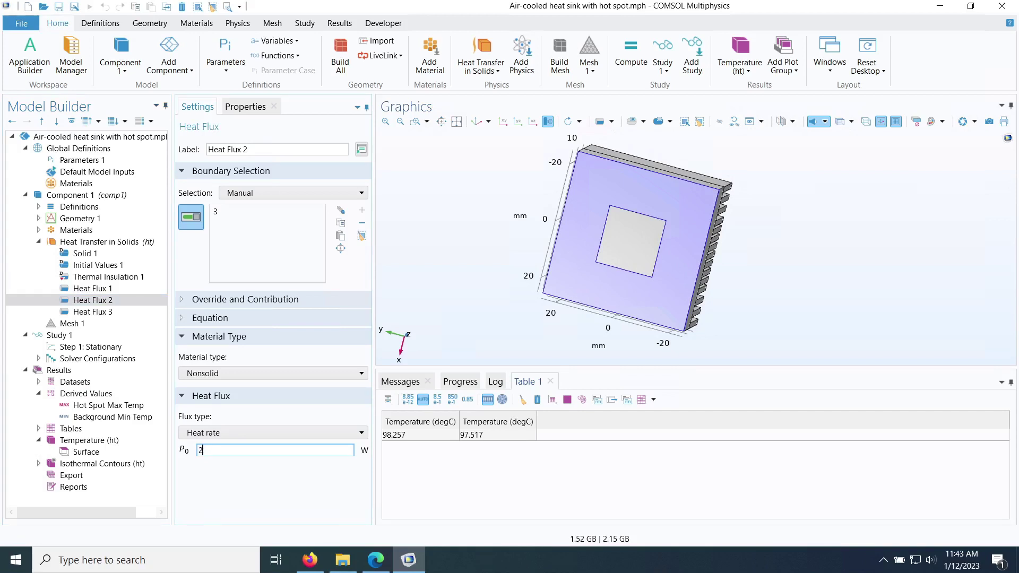
type("25")
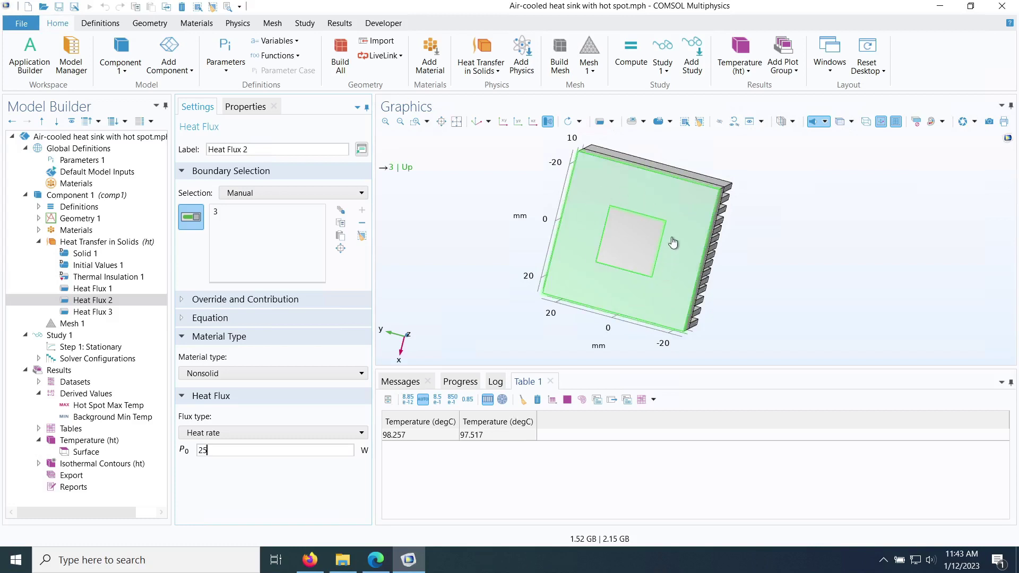
Recompute Study 1 with the changed heat rate and bring Table 1 back into view
left_click(60, 335)
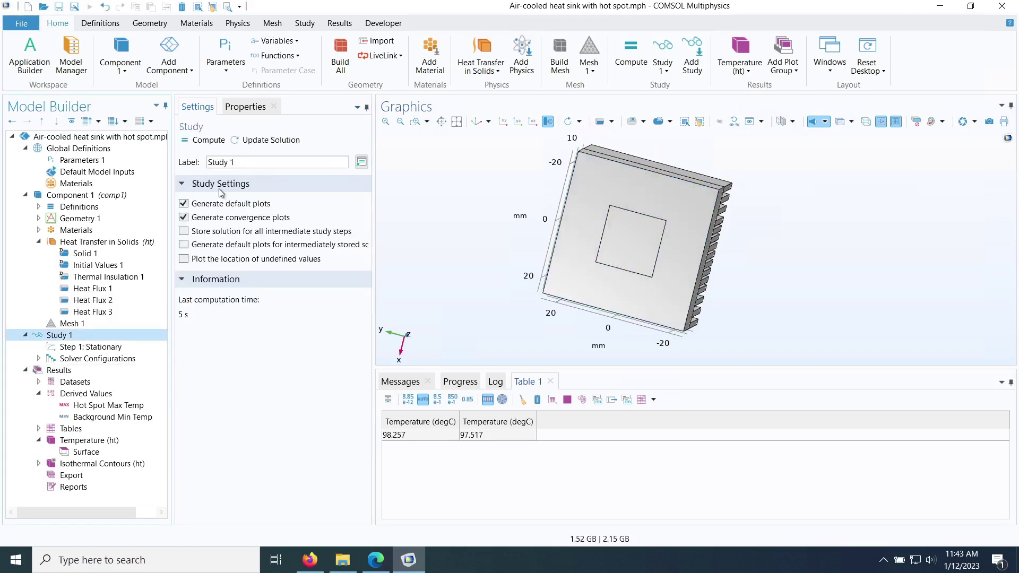
left_click(208, 139)
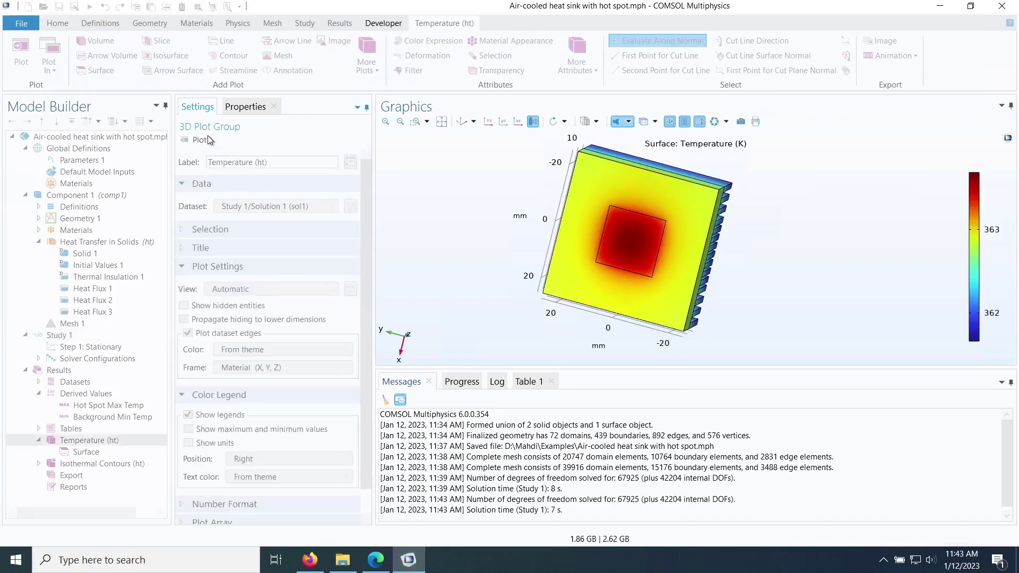
left_click(525, 382)
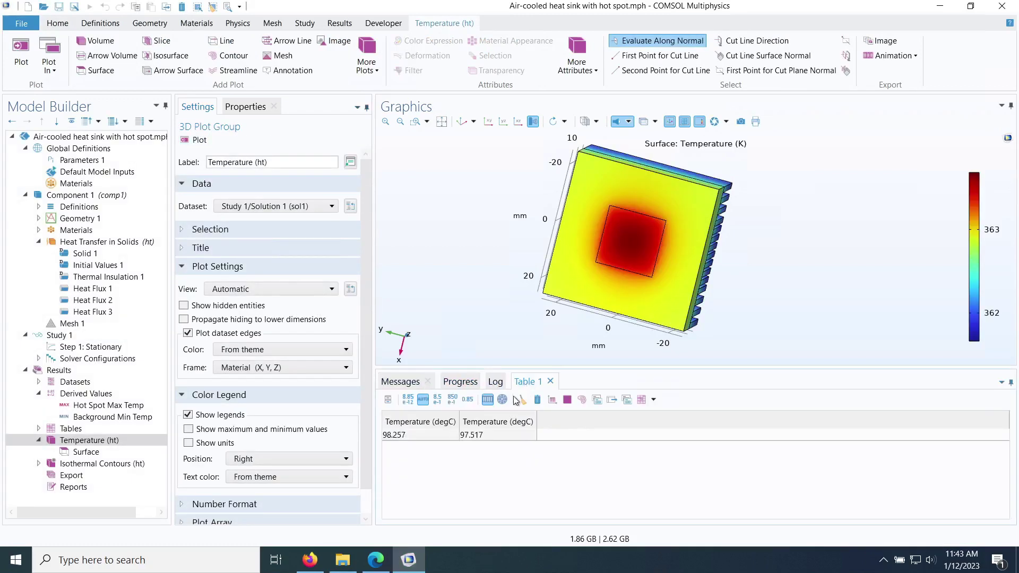
Clear Table 1 and evaluate Hot Spot Max Temp and Background Min Temp into it
left_click(525, 402)
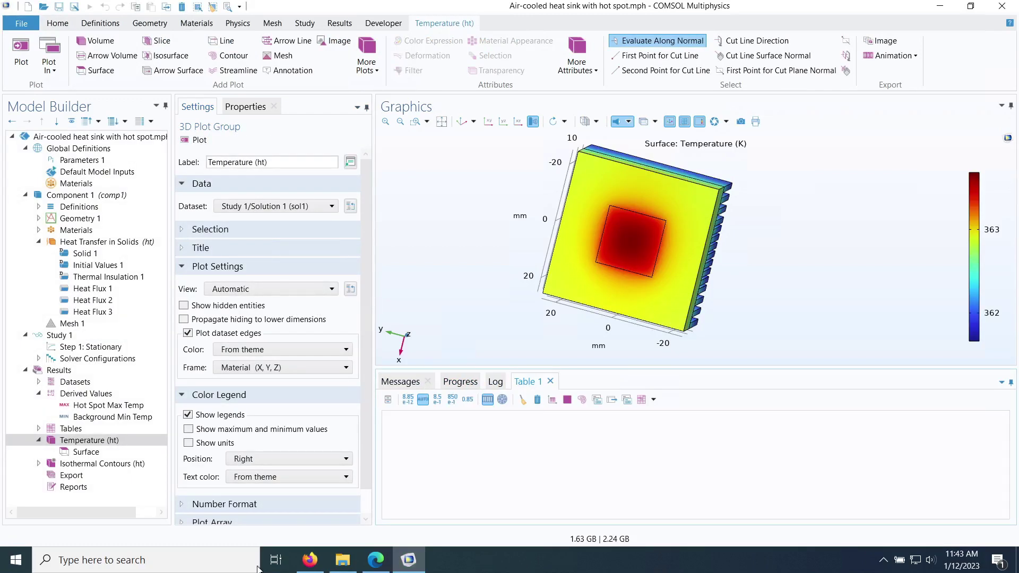
left_click(128, 407)
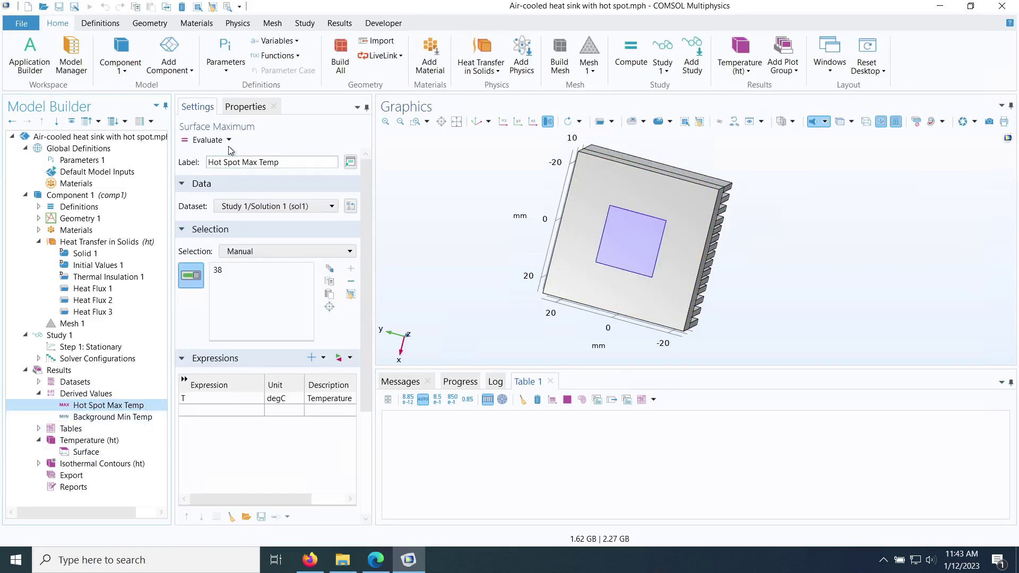
left_click(229, 140)
left_click(239, 174)
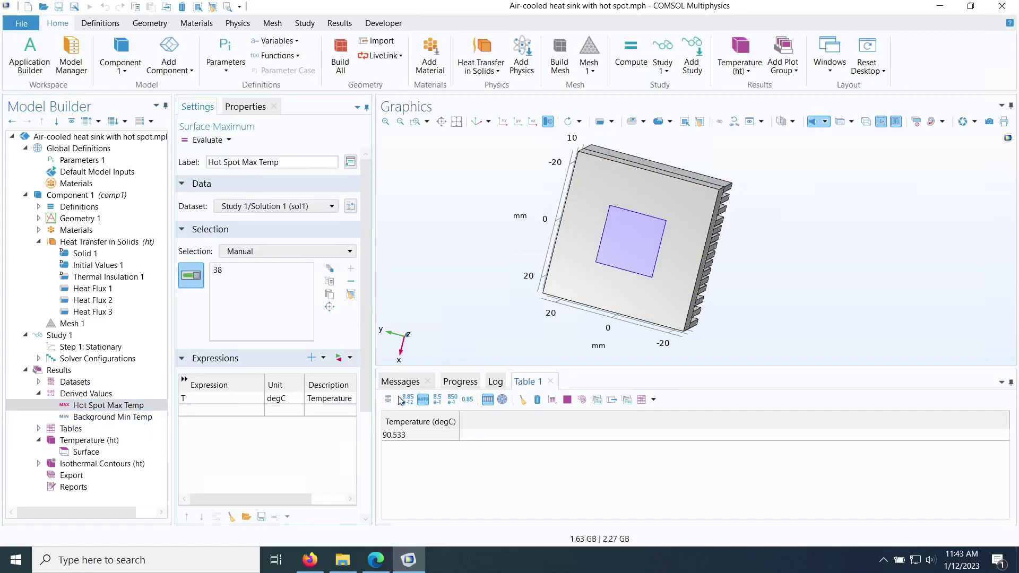
left_click(133, 417)
left_click(231, 141)
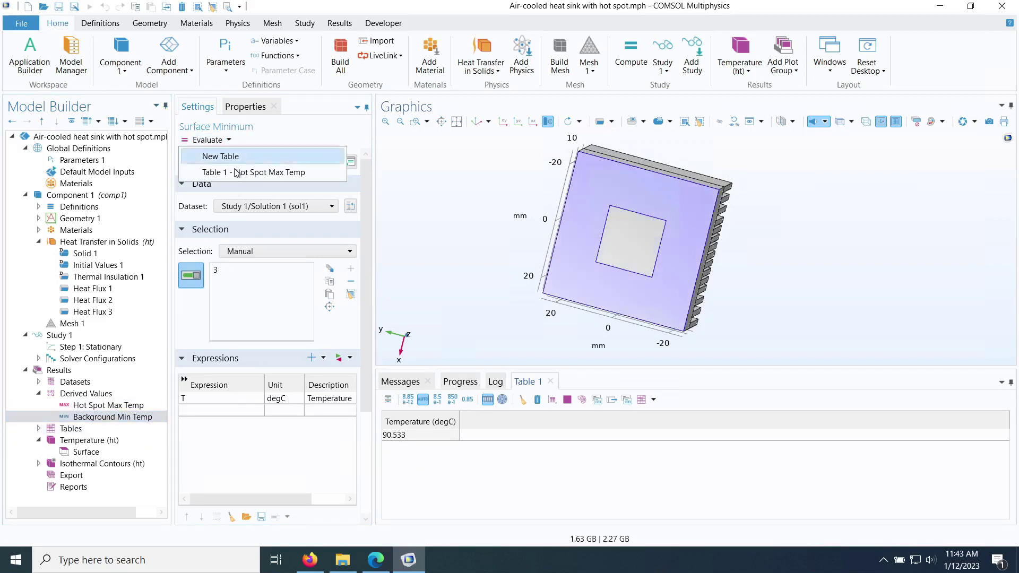
left_click(237, 173)
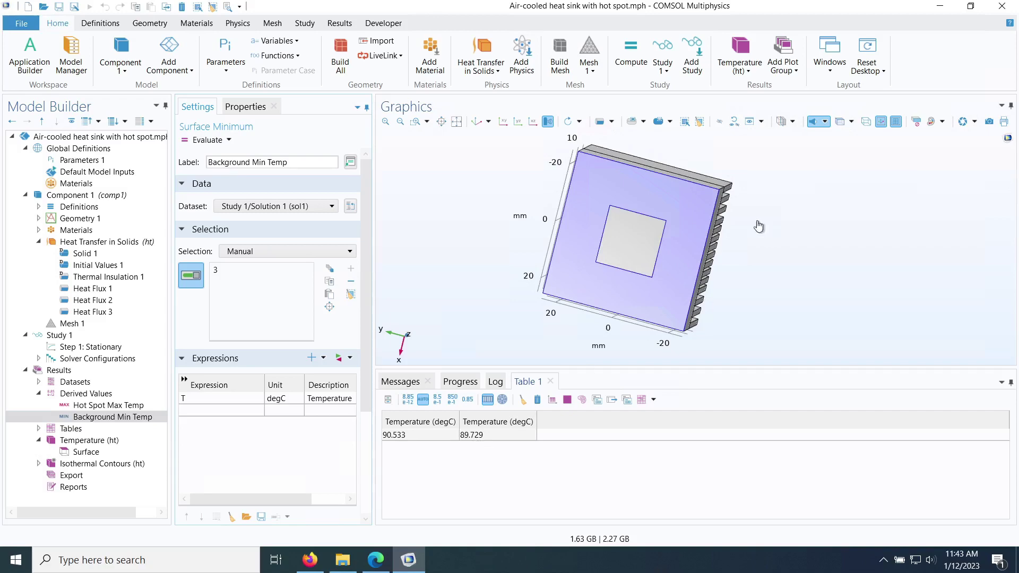
Set the base thickness parameter tb to 5 mm and rebuild Geometry 1
left_click_drag(750, 245, 643, 286)
left_click(80, 161)
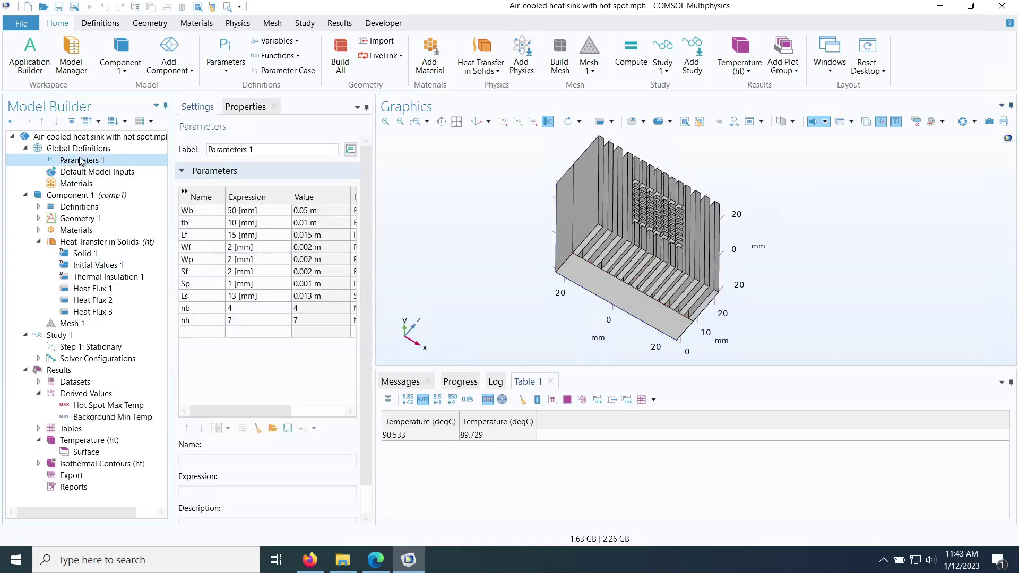
left_click(233, 223)
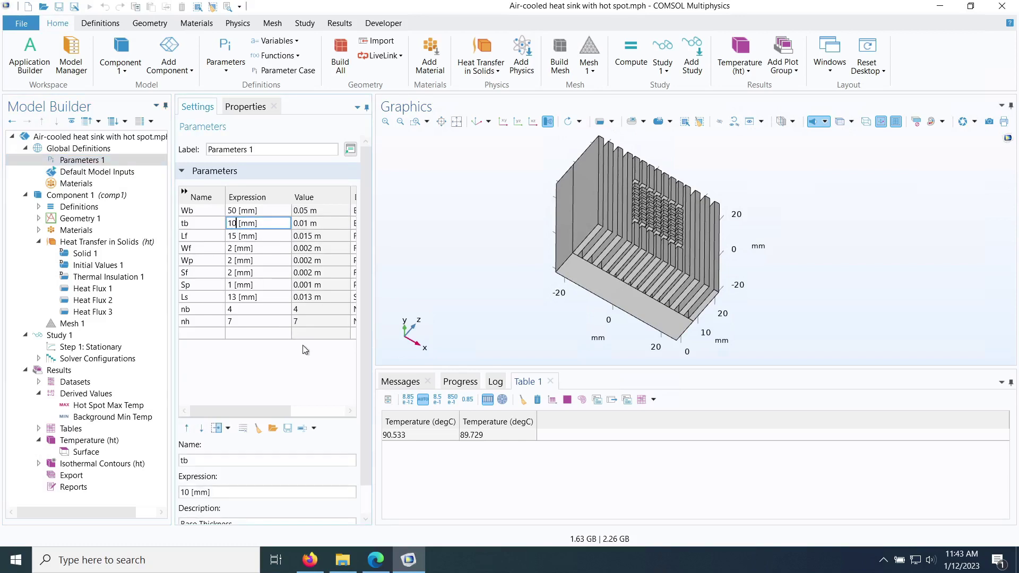
key("BackSpace")
key("BackSpace")
type("5")
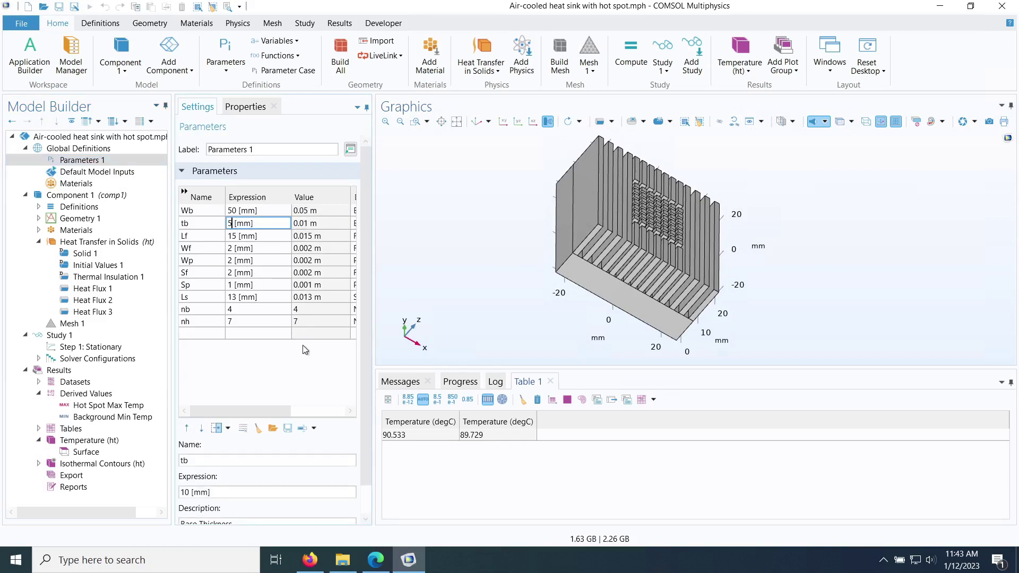
left_click(75, 219)
left_click(207, 139)
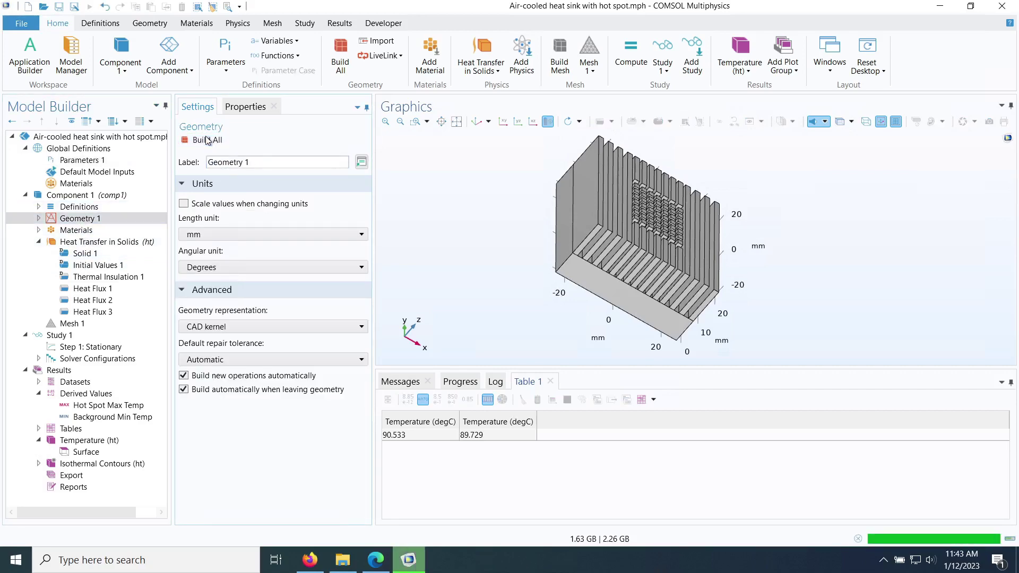
left_click_drag(502, 270, 477, 280)
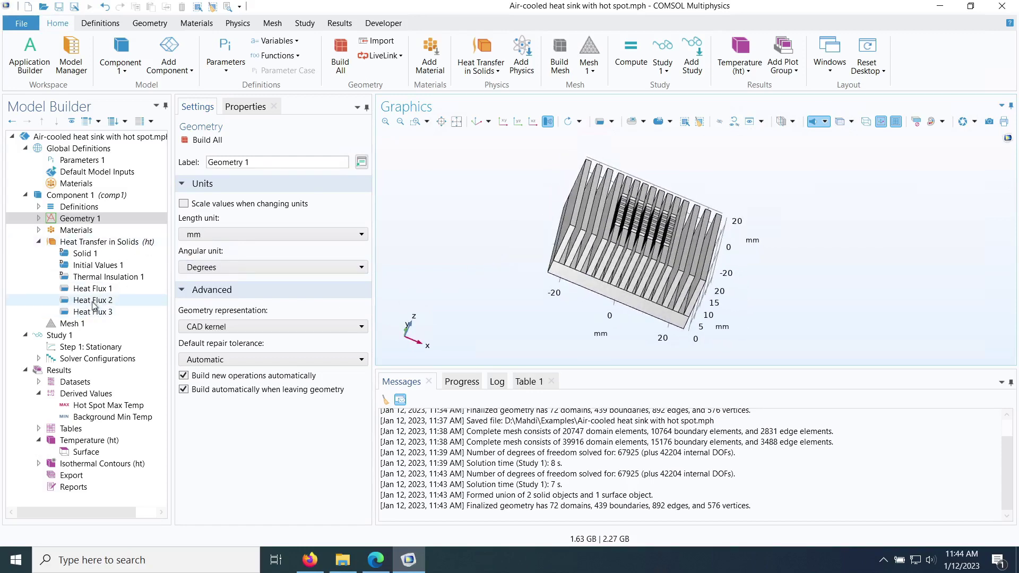
Check the boundary selections and settings of Heat Flux 1, Heat Flux 2 and Heat Flux 3 on the thinner heat sink
left_click(97, 291)
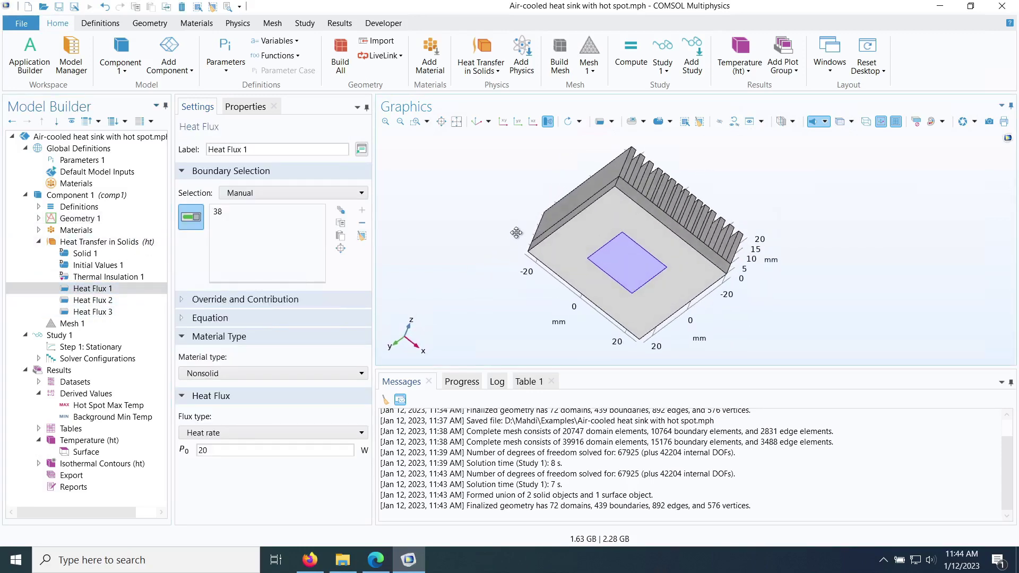
left_click(91, 301)
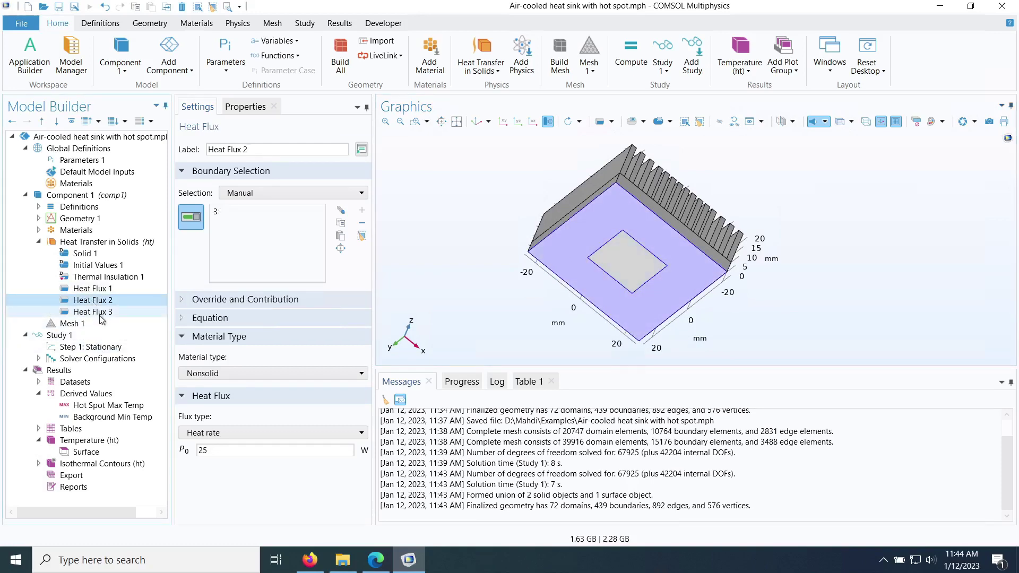
left_click(106, 313)
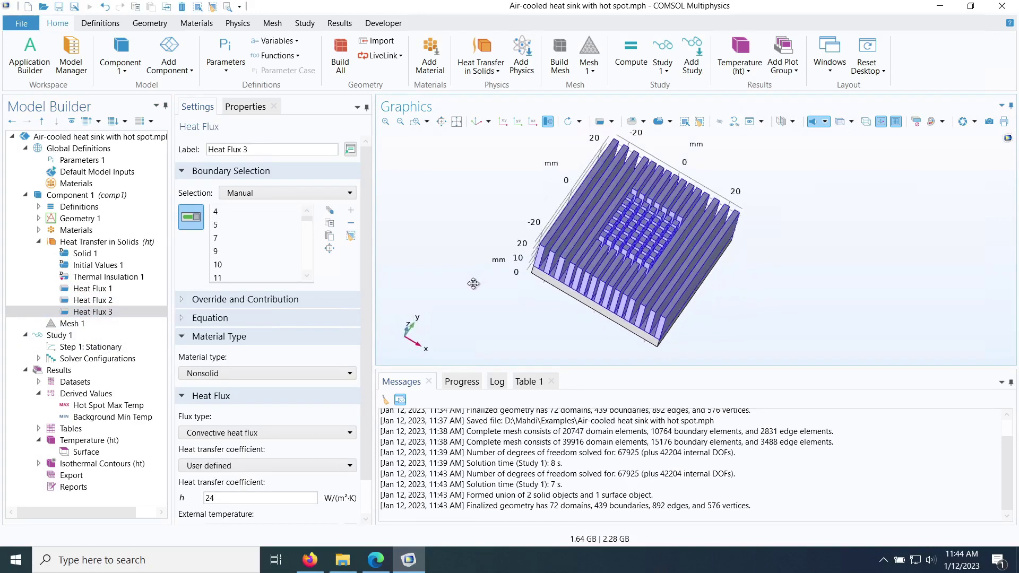
Rebuild Mesh 1 for the thinner base and inspect the whole mesh in the default 3D view
left_click(128, 325)
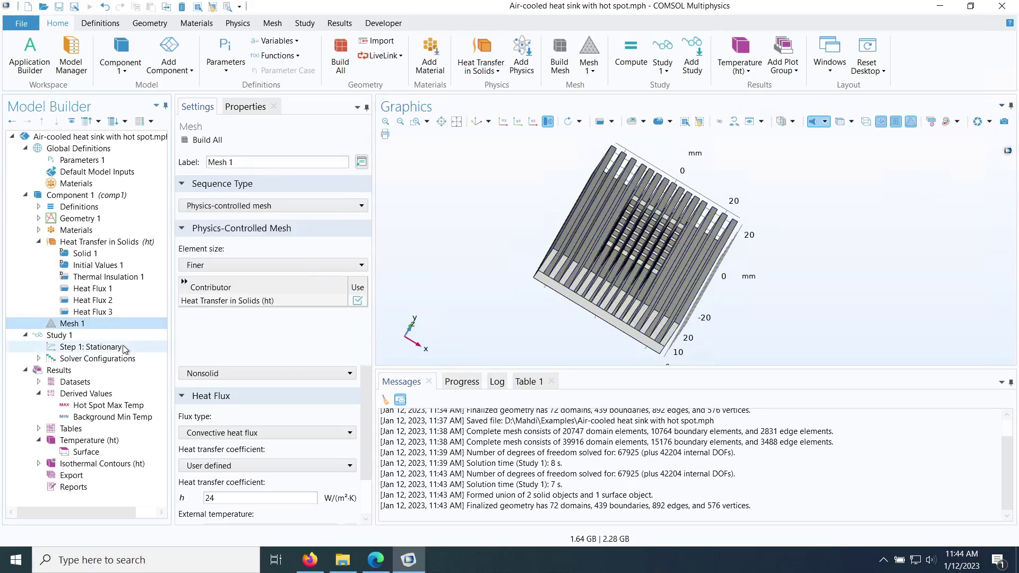
left_click(206, 142)
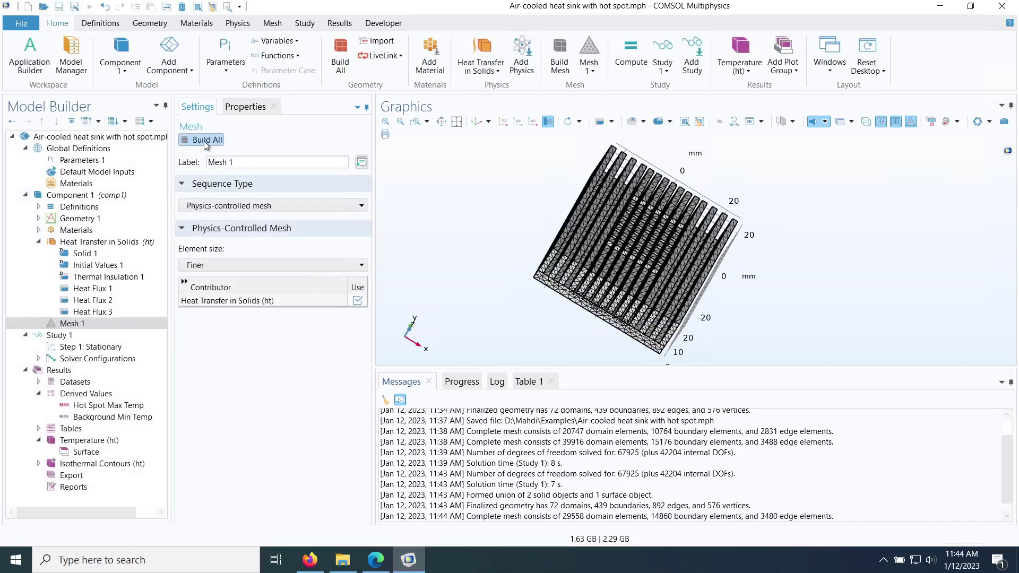
mouse_move(465, 231)
left_mouse_down()
mouse_move(477, 197)
mouse_move(500, 205)
left_mouse_up()
left_click(455, 127)
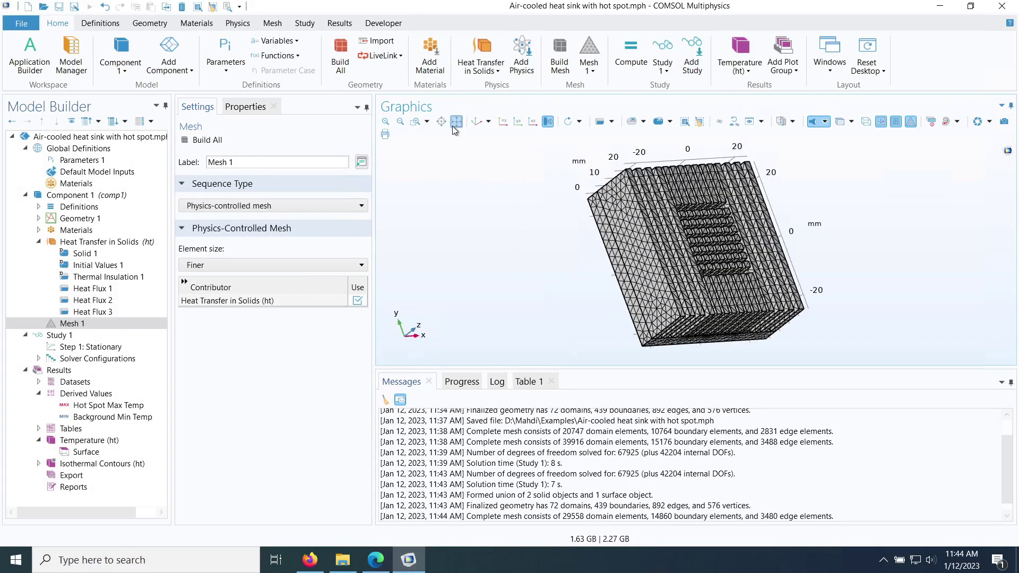
left_click(477, 123)
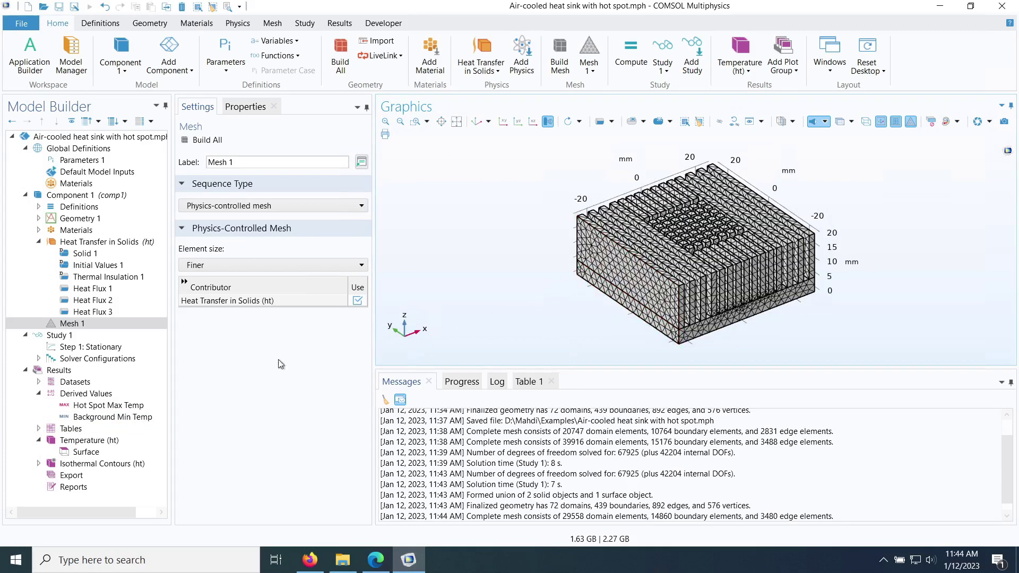
Recompute Study 1 for the 5 mm base, view the hot spot in the temperature plot and return to Table 1
left_click(57, 335)
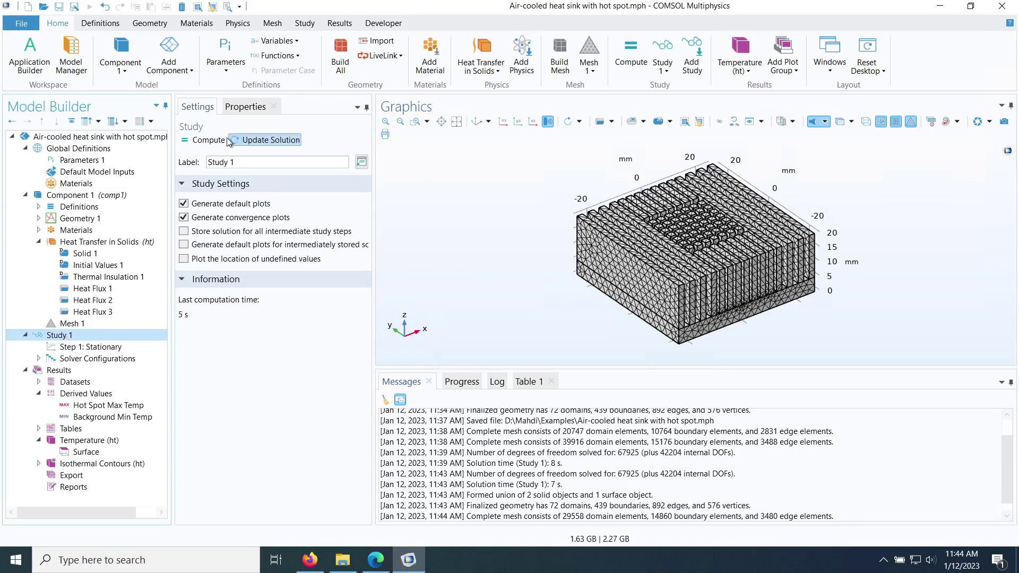
left_click(209, 141)
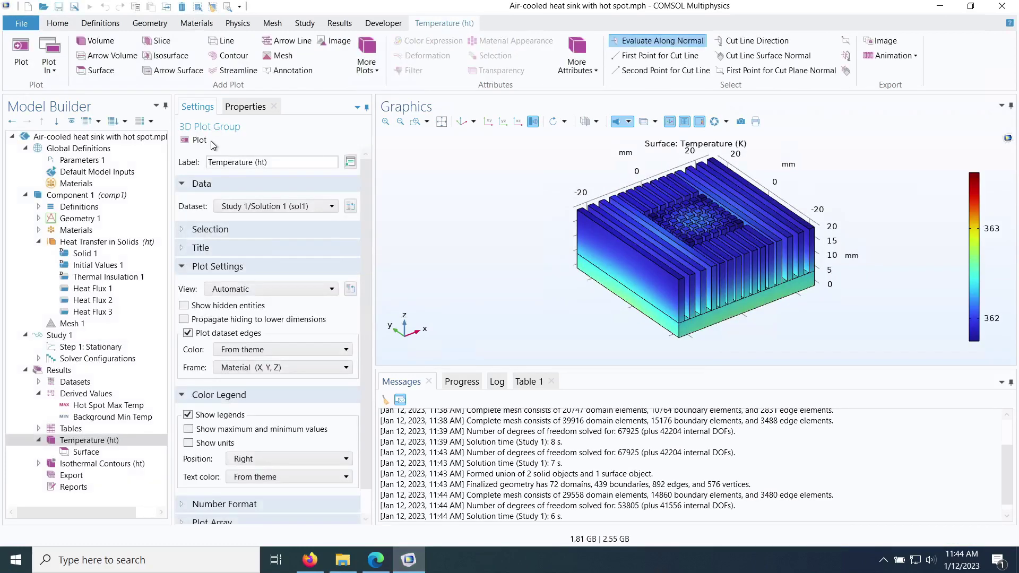
left_click_drag(520, 276, 510, 212)
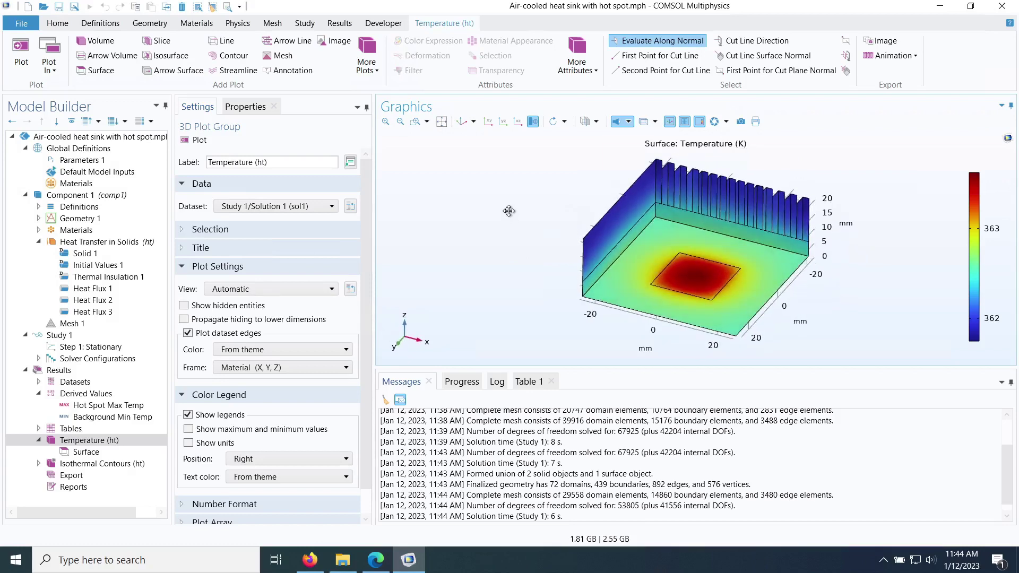
left_click(527, 382)
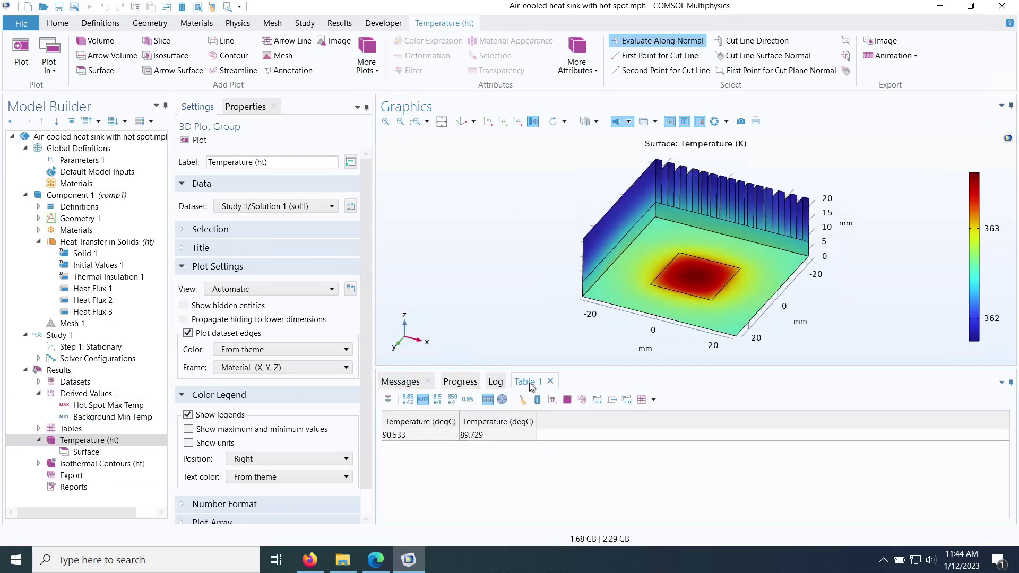
Add the evaluations of Hot Spot Max Temp and Background Min Temp for the 5 mm base to Table 1
left_click(88, 407)
right_click(87, 410)
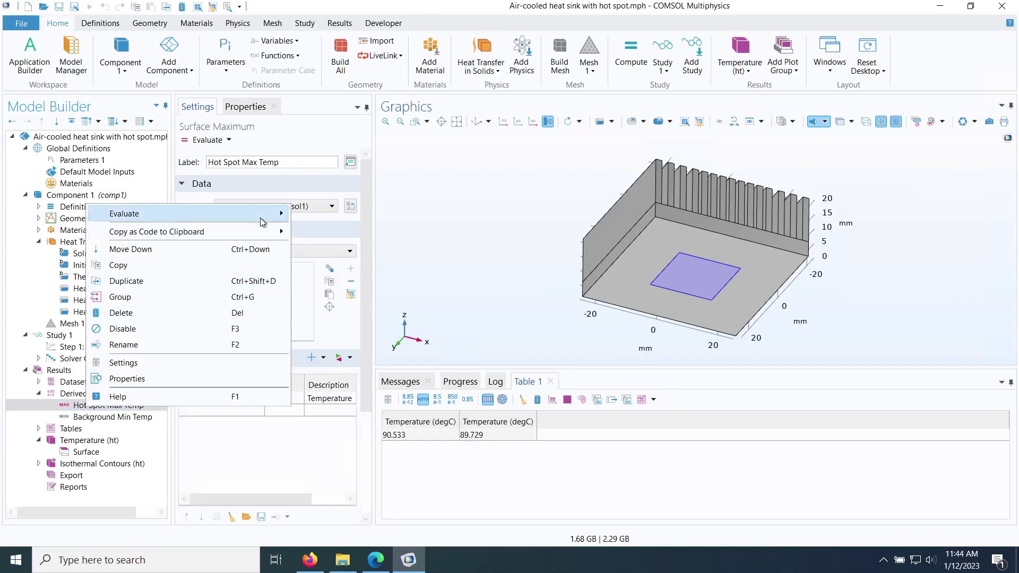
mouse_move(268, 215)
left_click(343, 230)
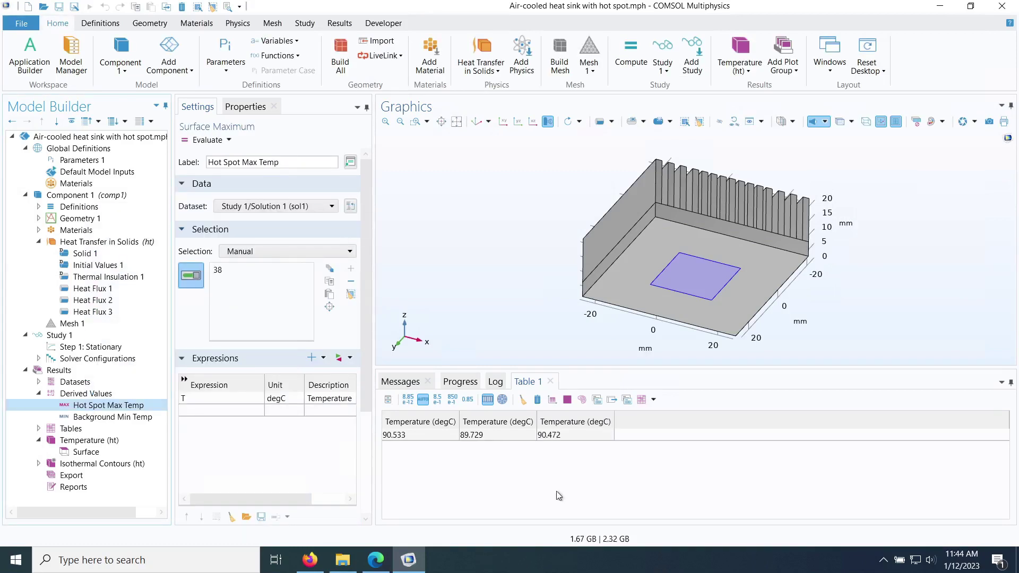
left_click(93, 417)
right_click(93, 419)
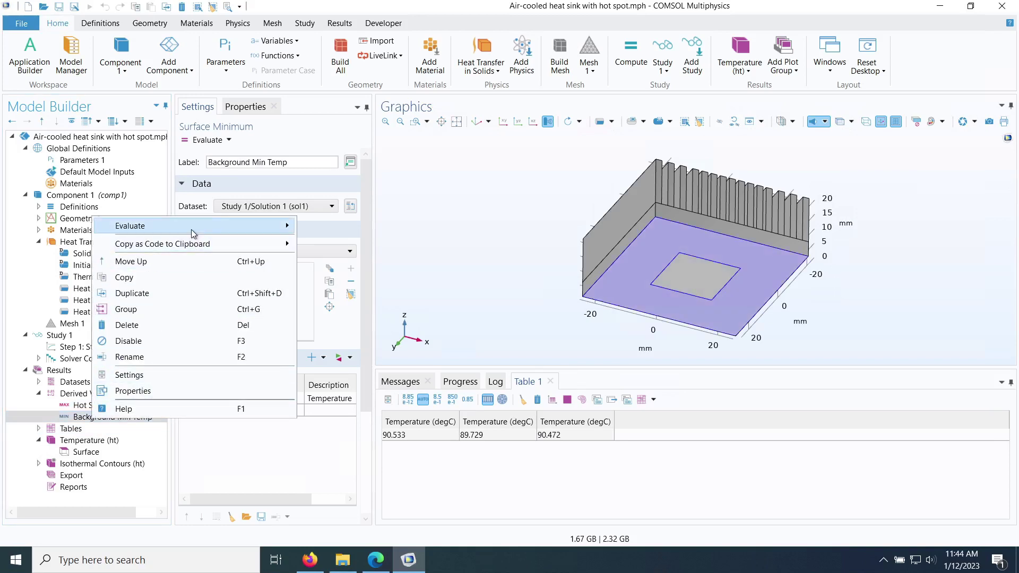
mouse_move(193, 229)
left_click(368, 243)
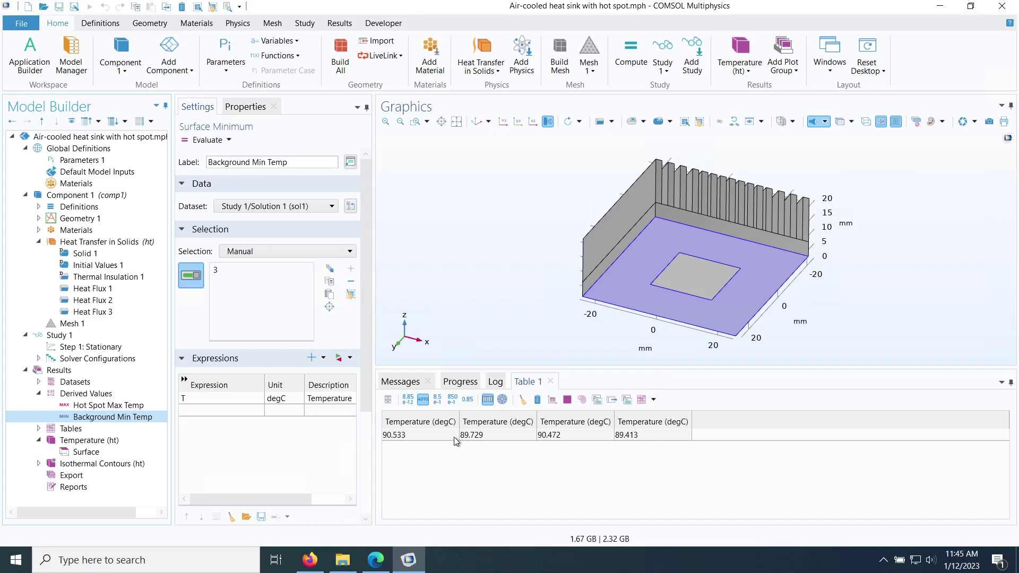
Set the base thickness parameter tb to 2.5 mm and rebuild Geometry 1
left_click(79, 159)
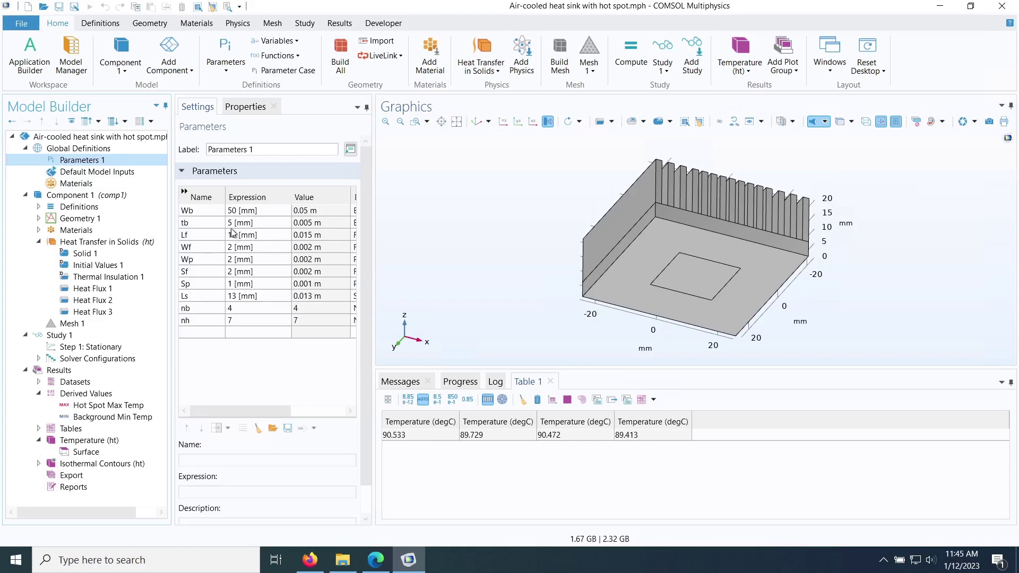
left_click(232, 224)
type("2.")
key("Return")
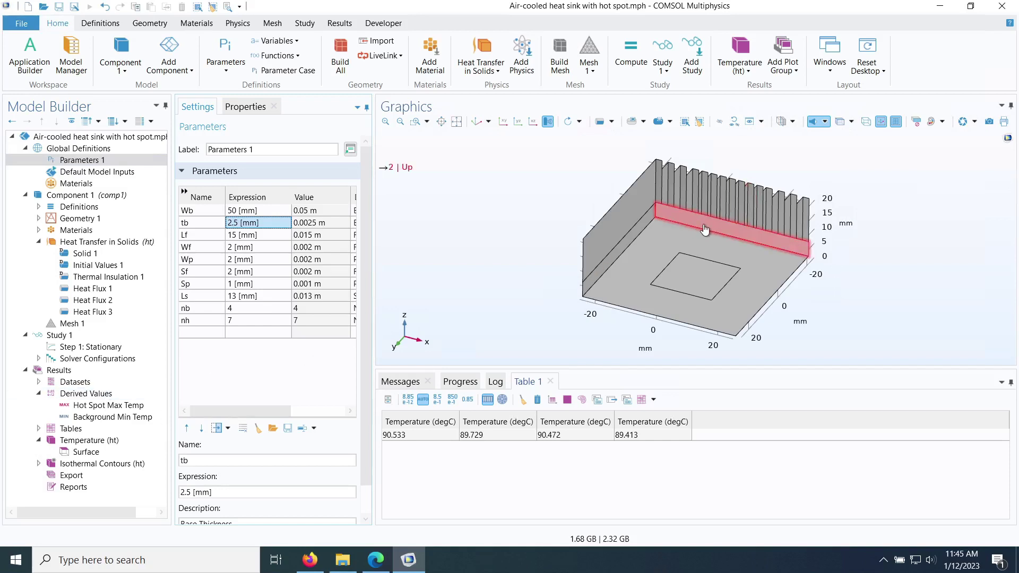
left_click(86, 231)
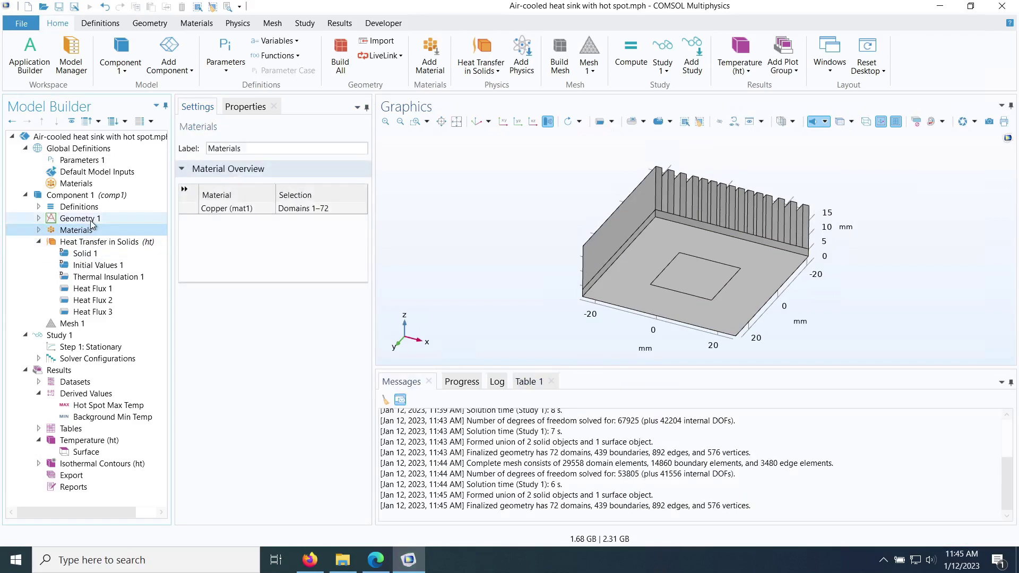
left_click(116, 217)
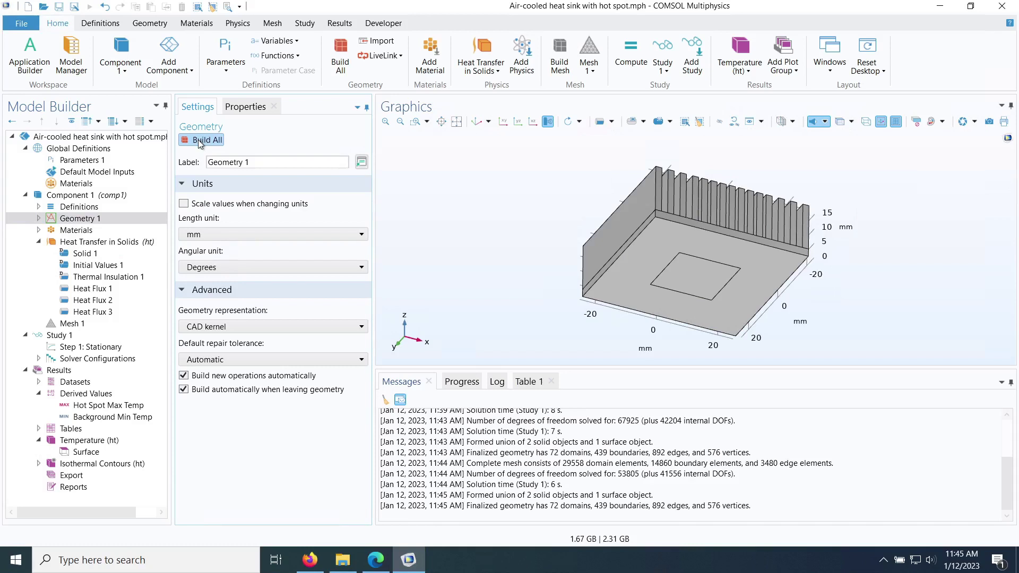
Rebuild Mesh 1 and recompute Study 1 for the 2.5 mm base
left_click(69, 324)
left_click(202, 140)
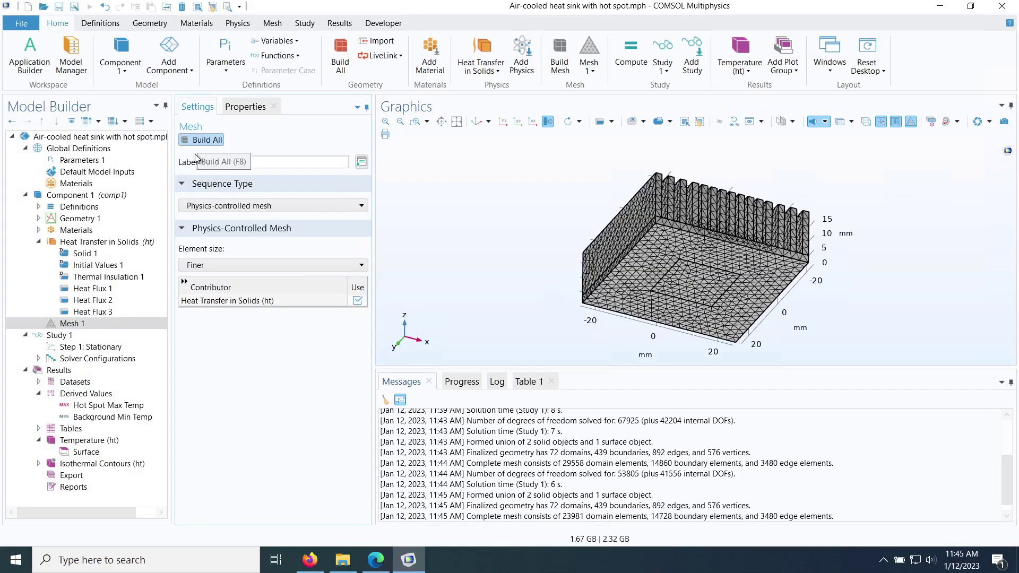
left_click(63, 338)
left_click(201, 141)
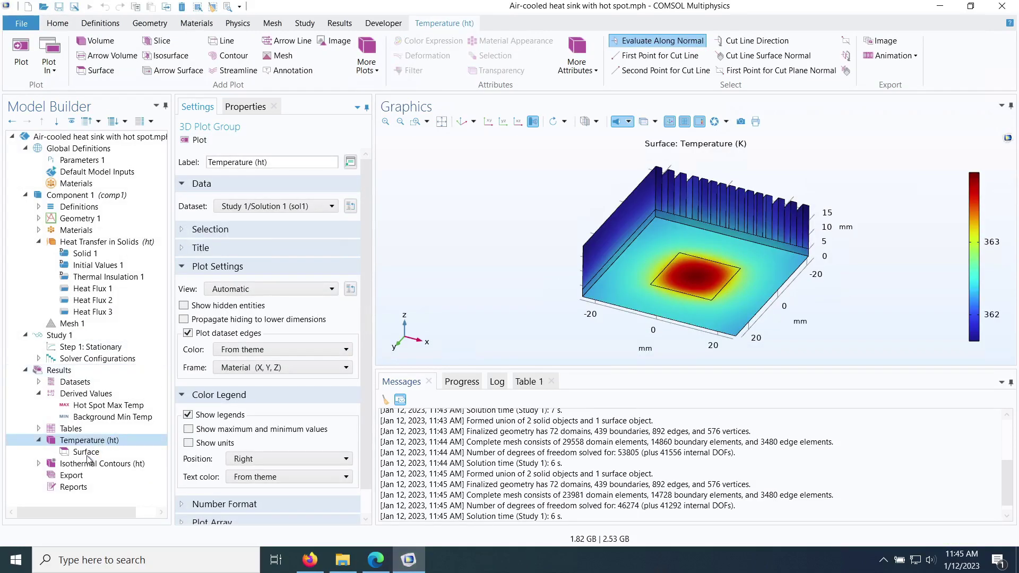
Evaluate Hot Spot Max Temp for the 2.5 mm base into Table 1
left_click(90, 407)
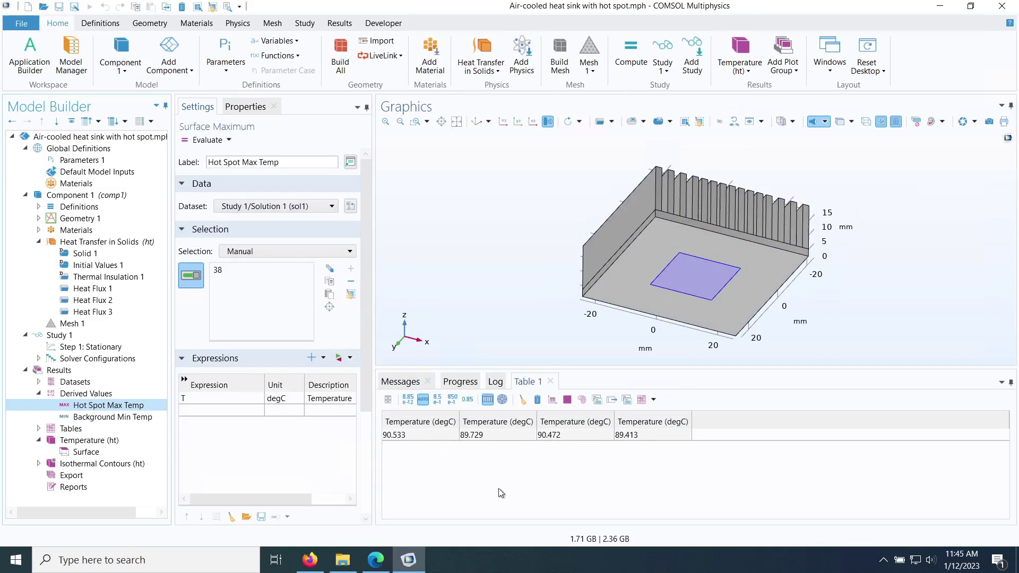
left_click(228, 139)
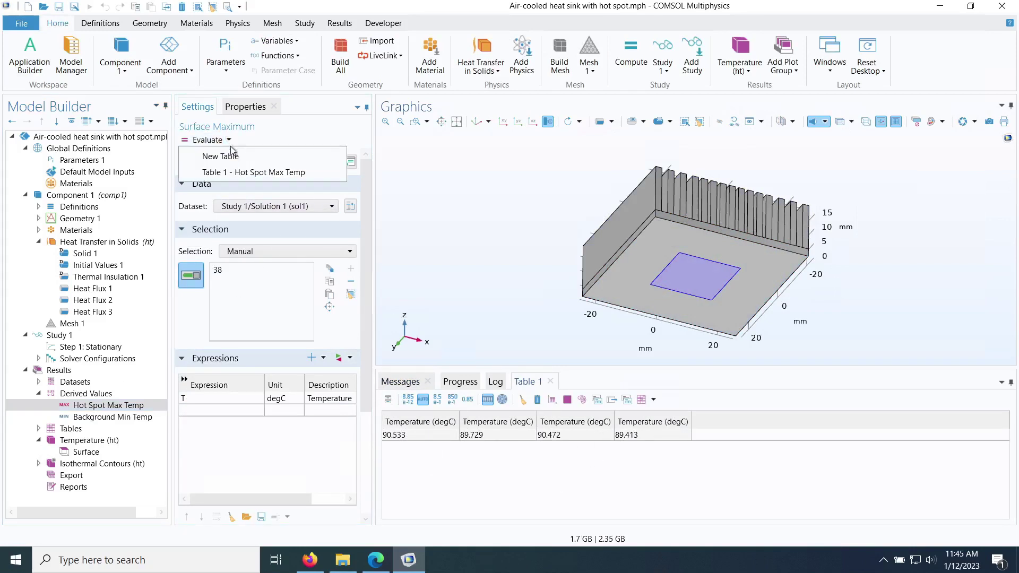
left_click(233, 174)
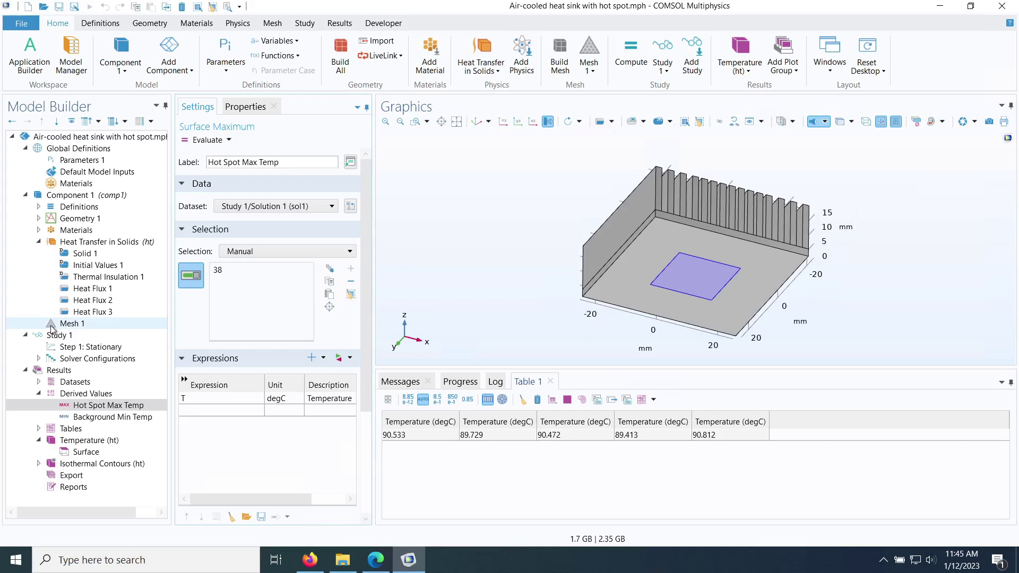
Set the element size of Mesh 1 to Extra fine and rebuild the mesh
left_click(71, 323)
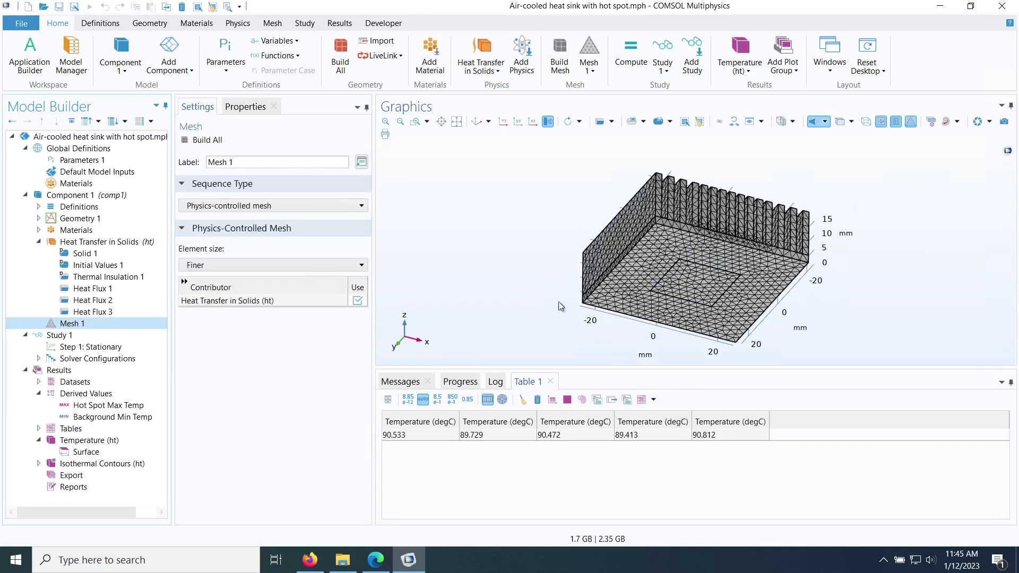
left_click_drag(553, 248, 565, 302)
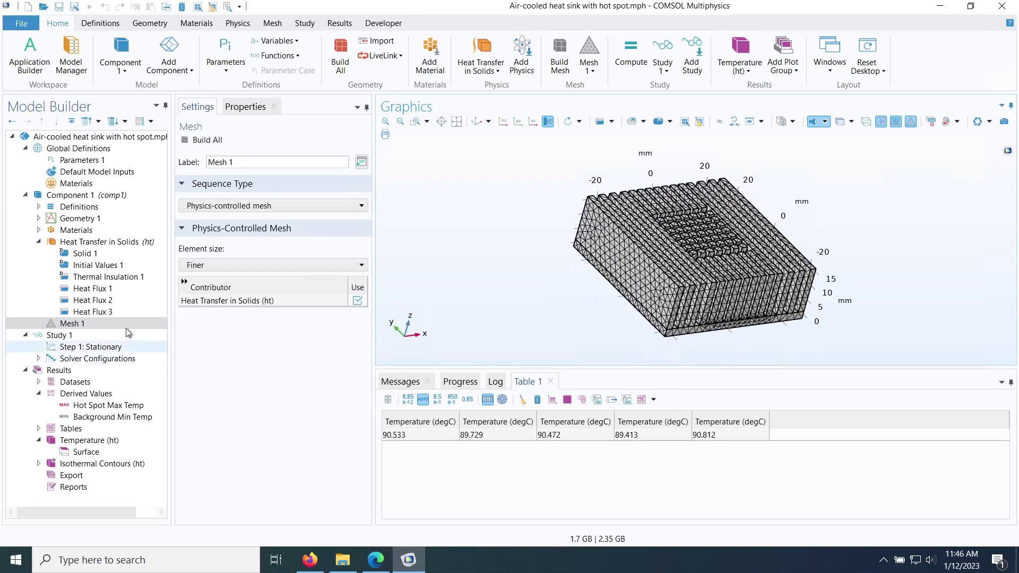
left_click(205, 265)
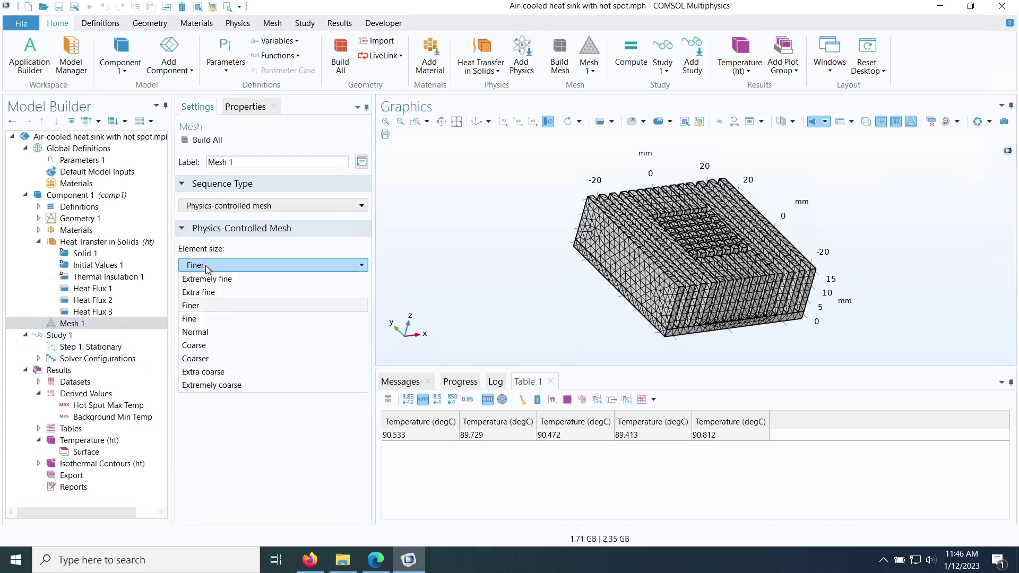
left_click(210, 294)
left_click(195, 142)
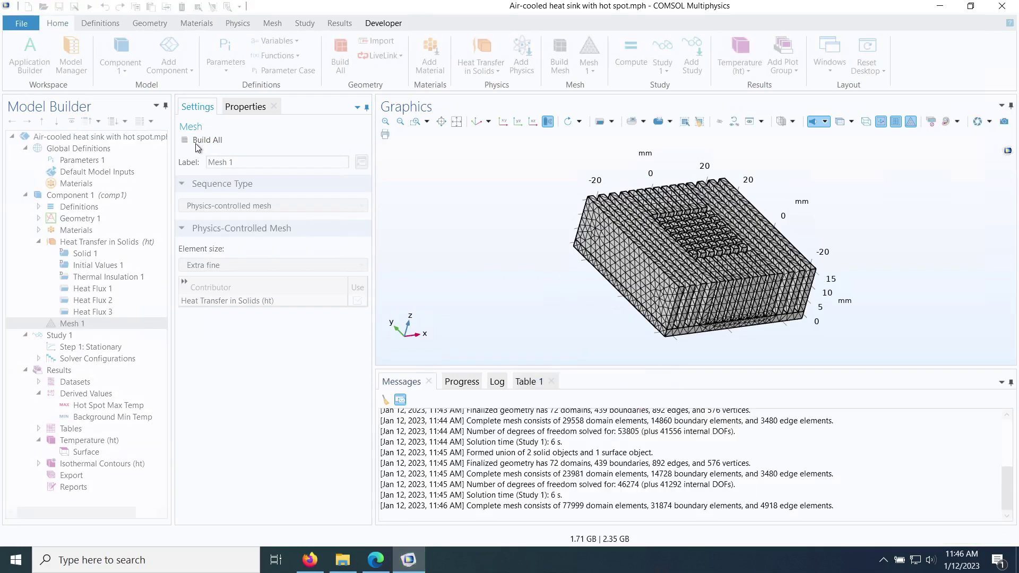
left_click_drag(563, 310, 508, 293)
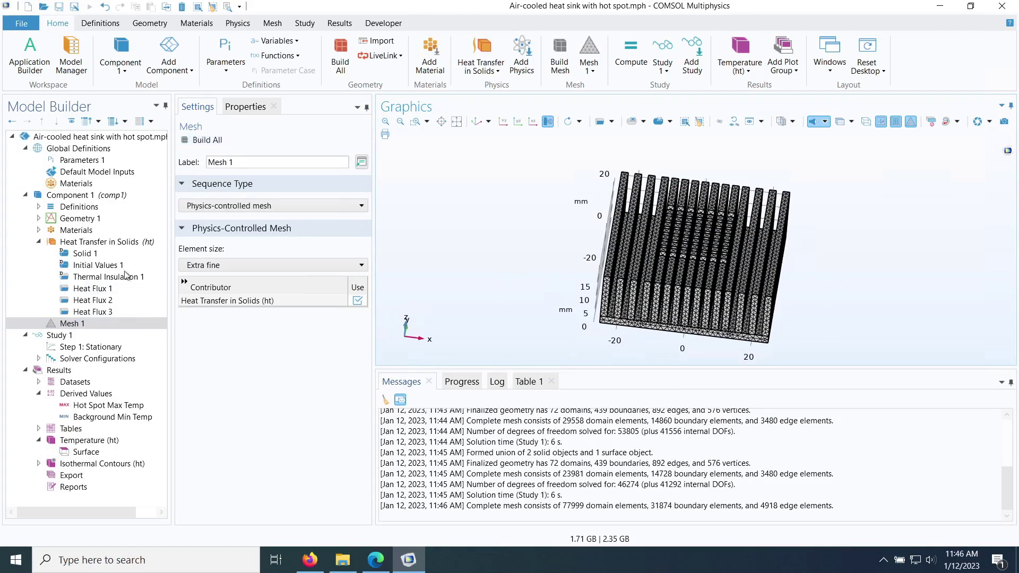
Recompute Study 1 with the Extra fine mesh and evaluate Hot Spot Max Temp into Table 1
left_click(64, 335)
left_click(201, 144)
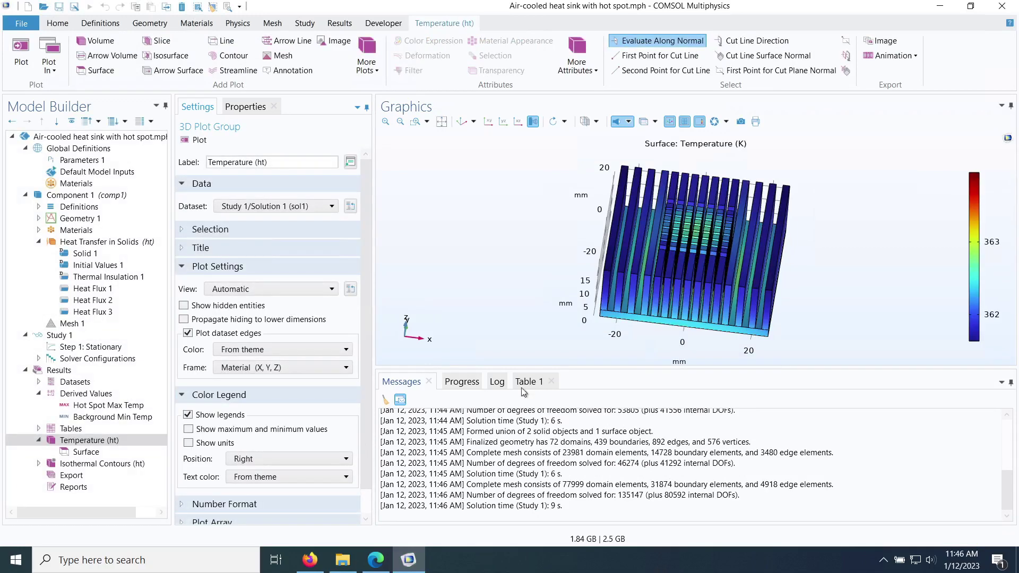
left_click(88, 406)
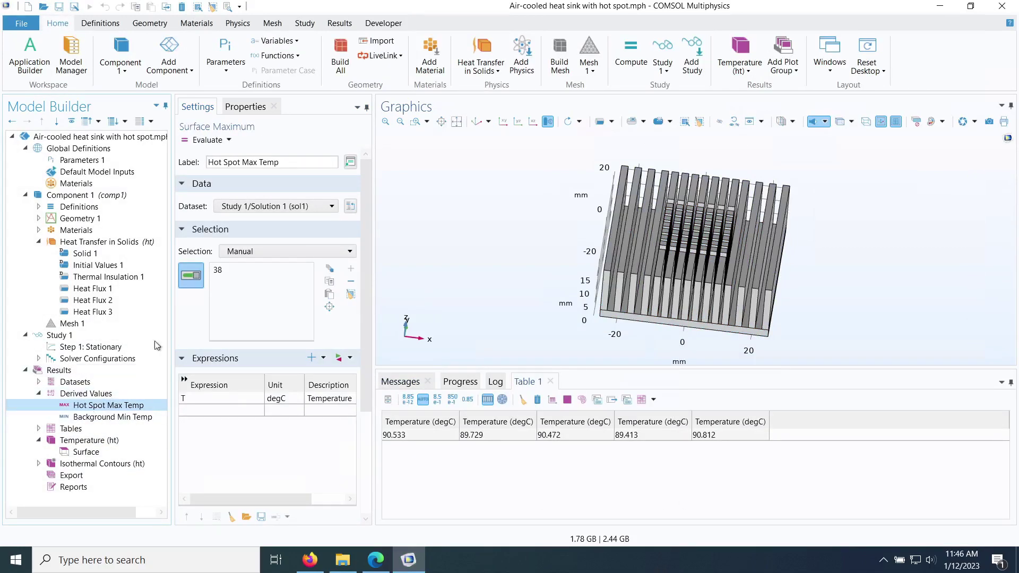
left_click(227, 139)
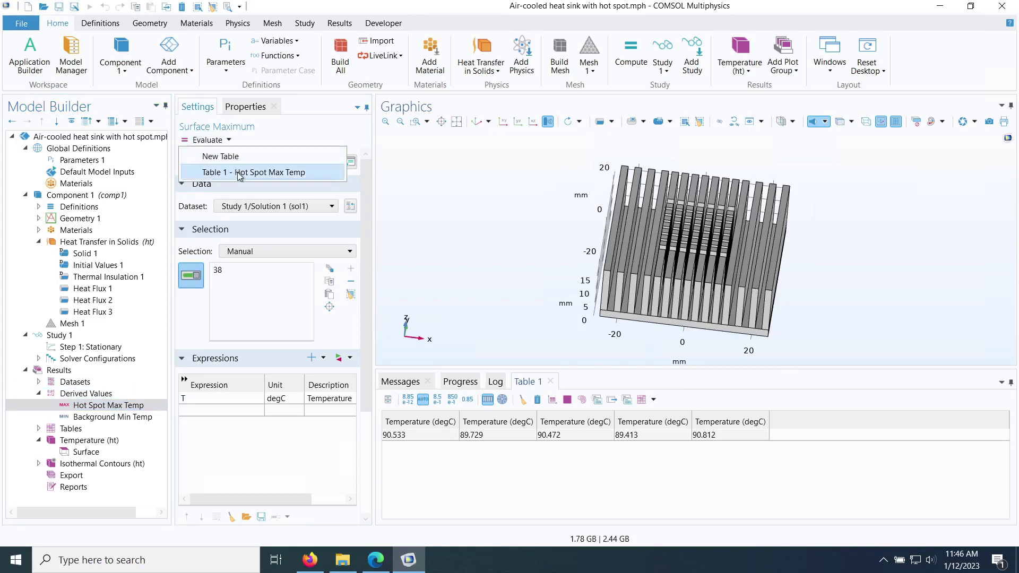
left_click(240, 175)
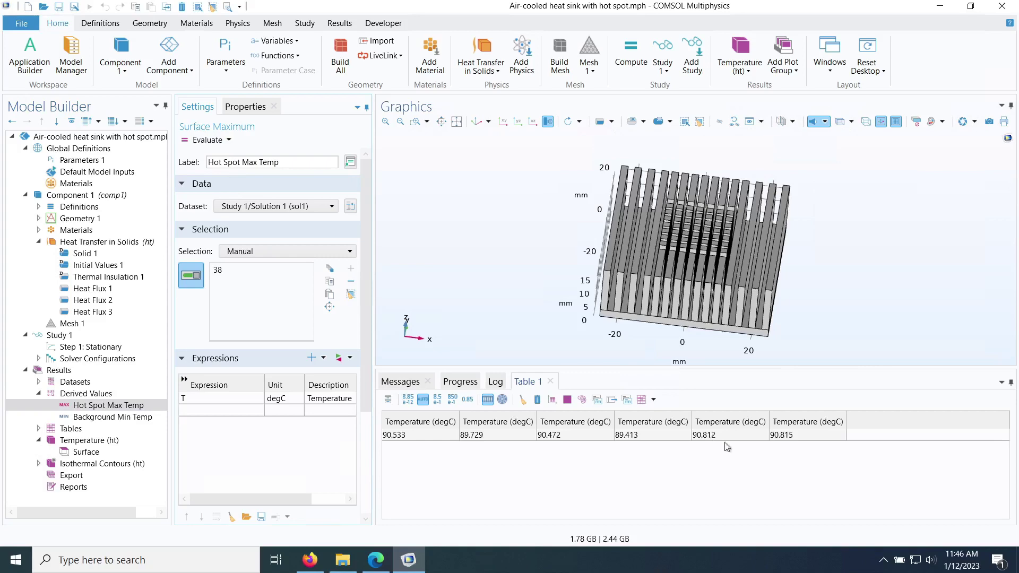
Evaluate Background Min Temp for the Extra fine mesh solution into Table 1
left_click_drag(571, 327, 616, 278)
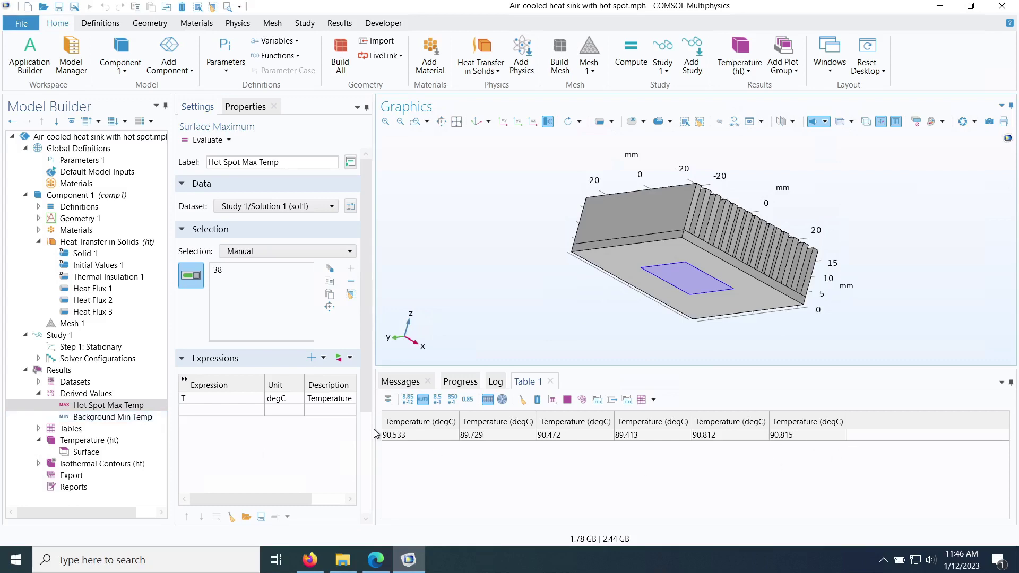
left_click(122, 417)
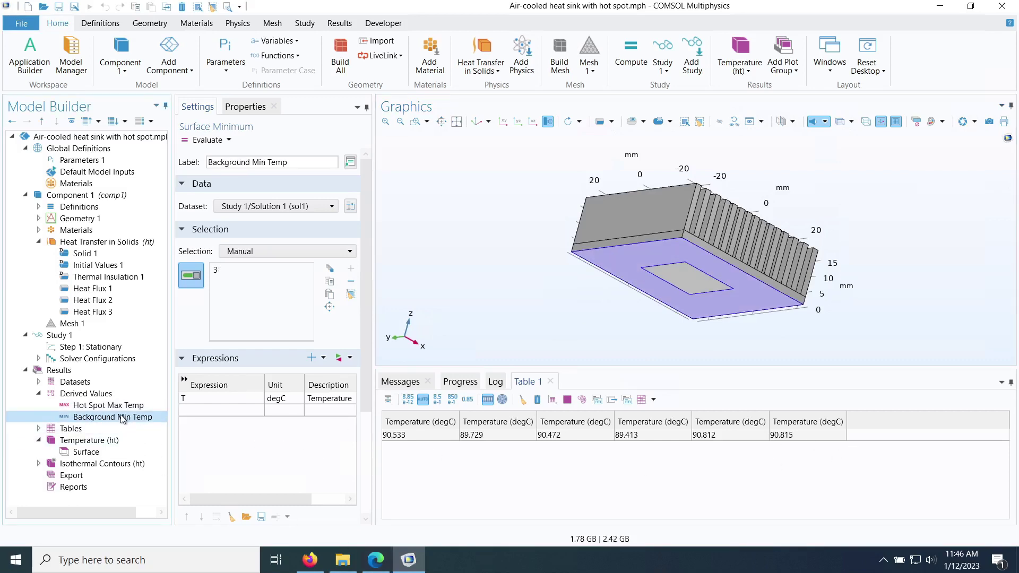
right_click(121, 416)
mouse_move(229, 230)
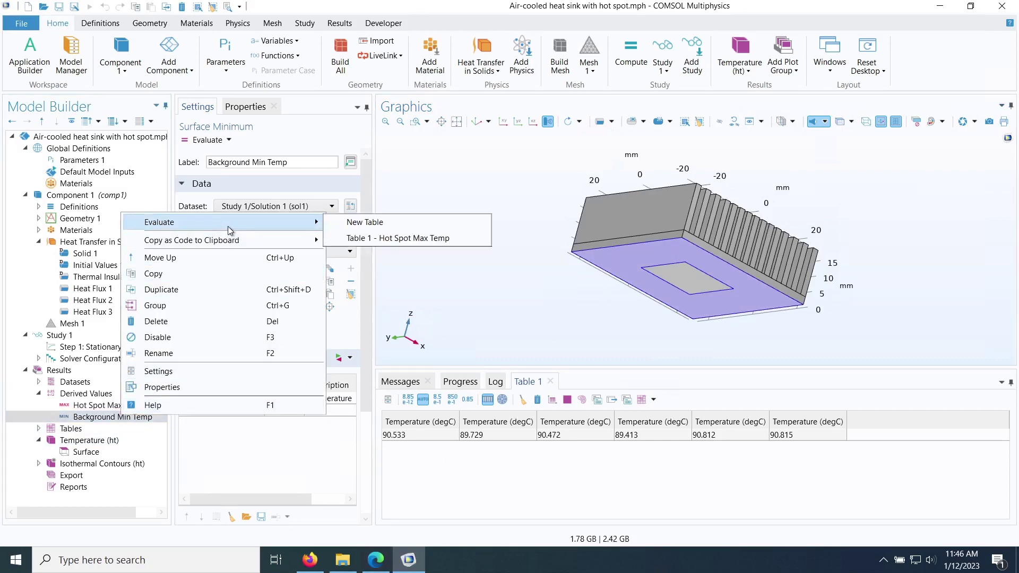
left_click(385, 237)
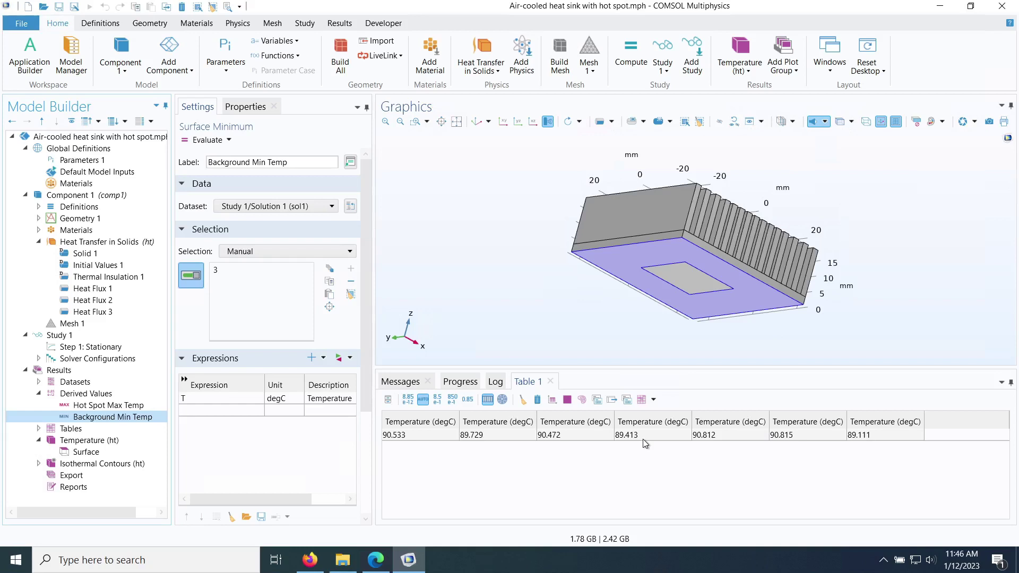
left_click_drag(514, 251, 494, 297)
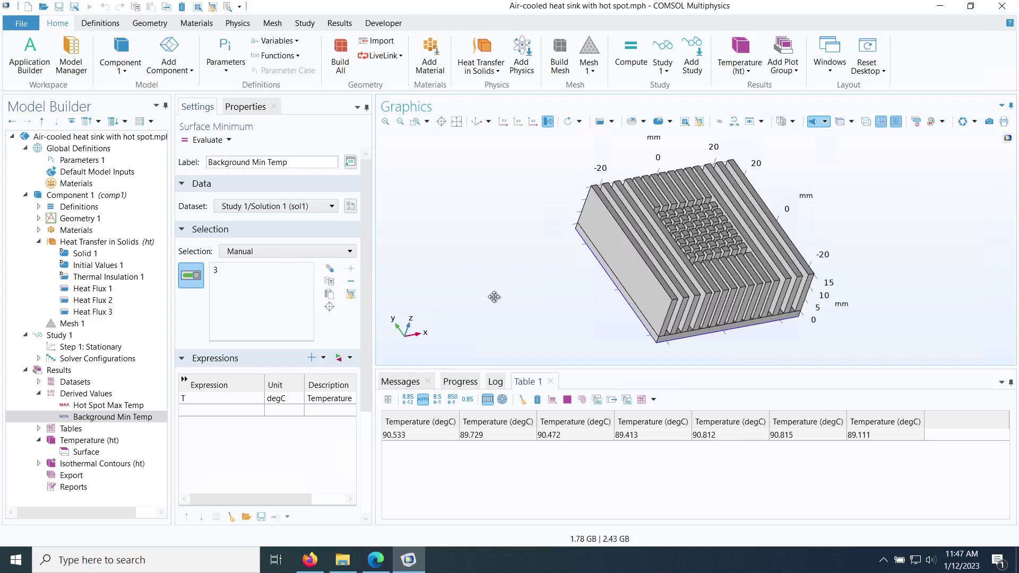